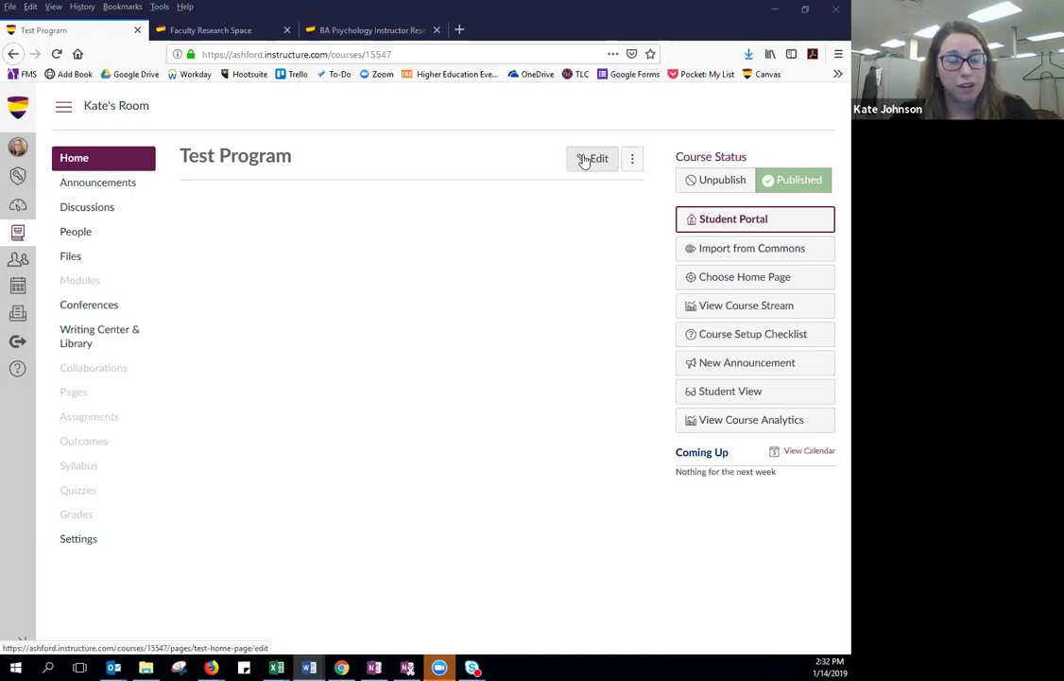
# Open the Test Home Page in the editor and place the caret in its body.
pyautogui.click(584, 161)
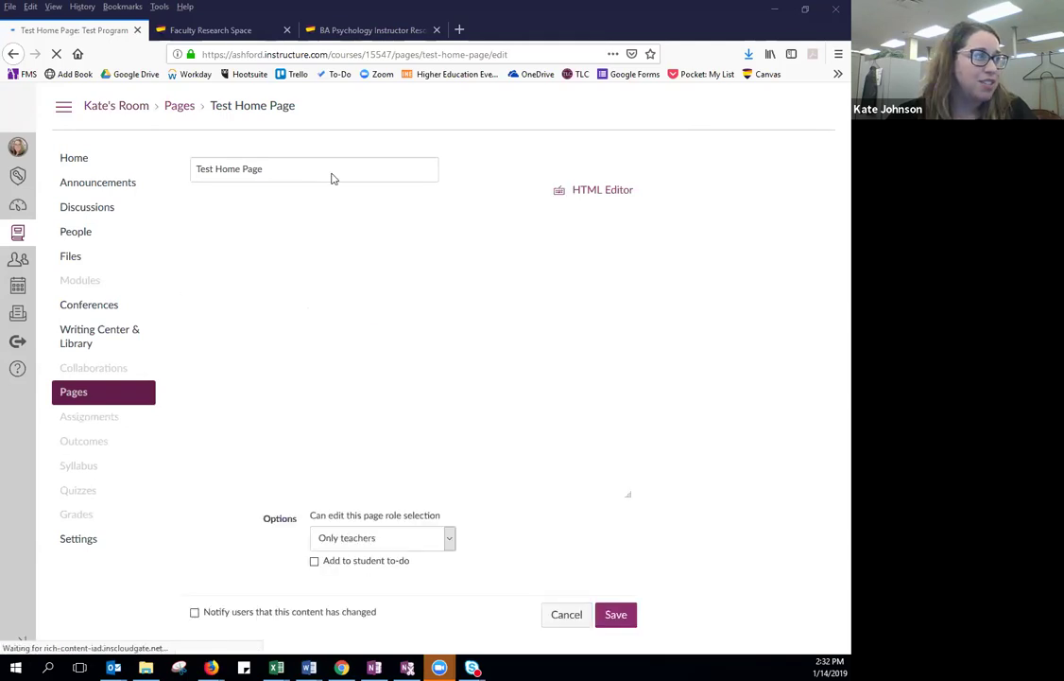
pyautogui.click(330, 266)
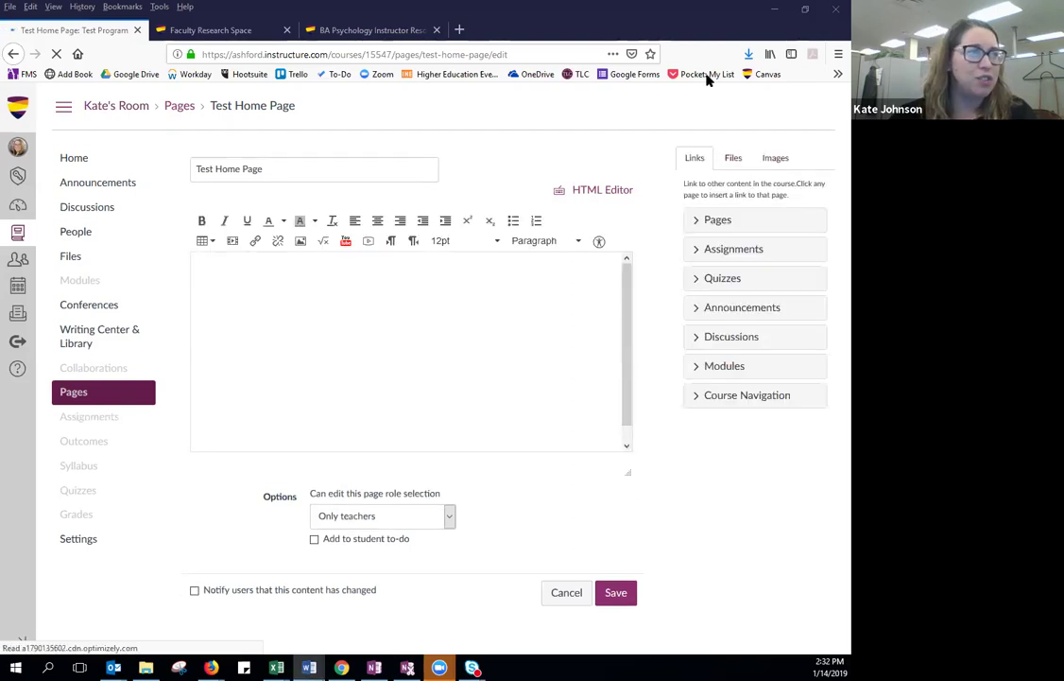
pyautogui.hotkey('alt', 'Tab')
pyautogui.press('super+Up')
pyautogui.scroll(-20, 519, 283)
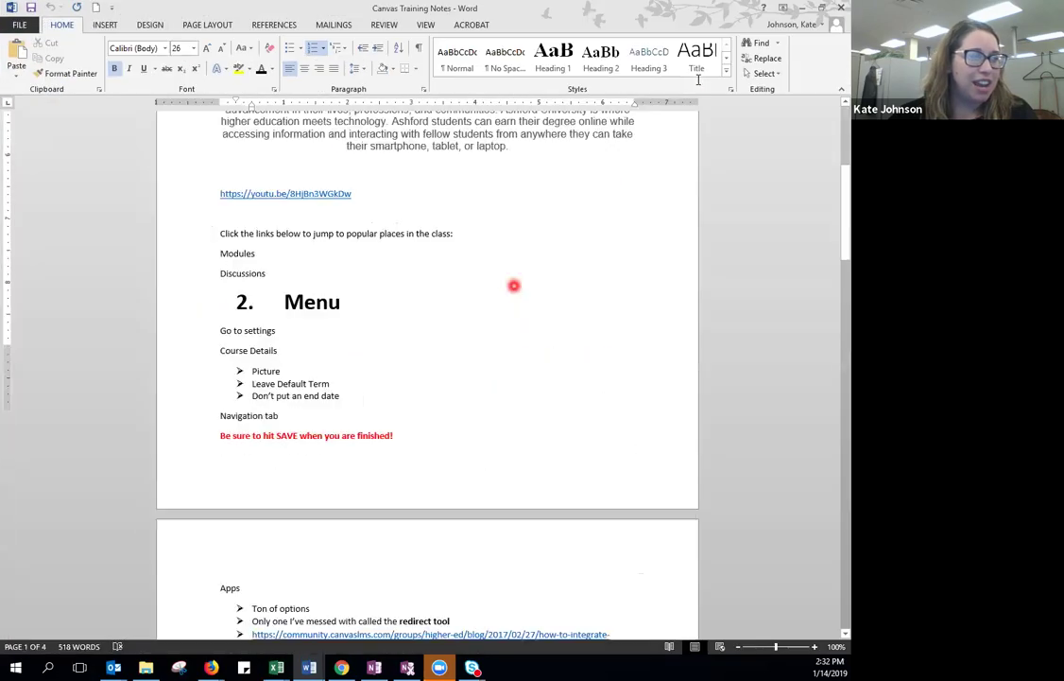
pyautogui.scroll(20, 513, 285)
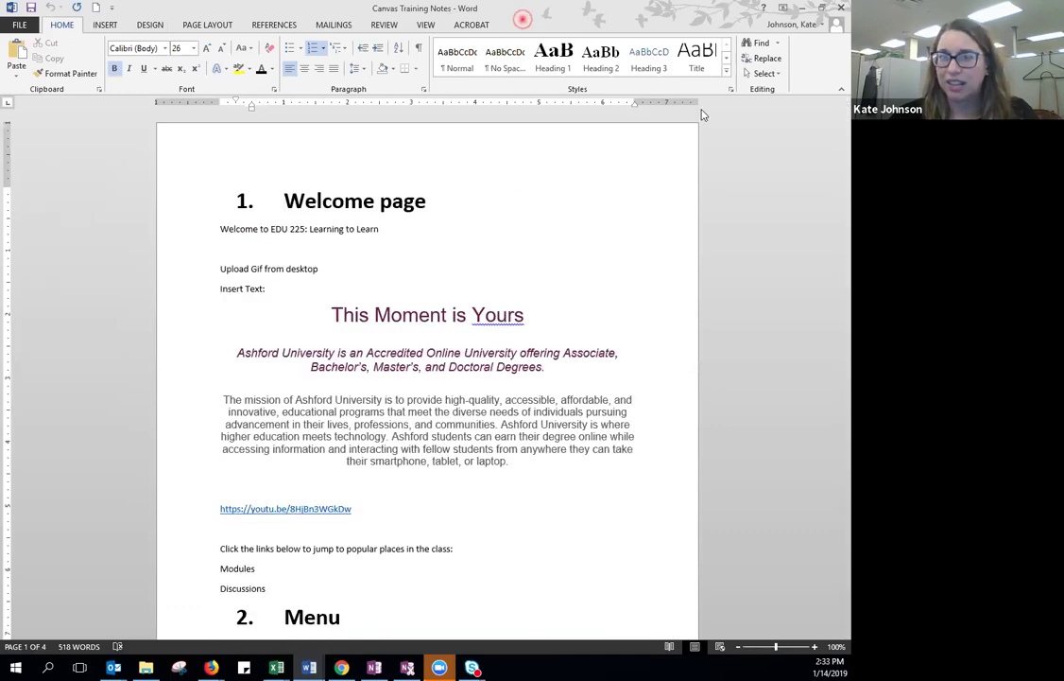
pyautogui.click(803, 8)
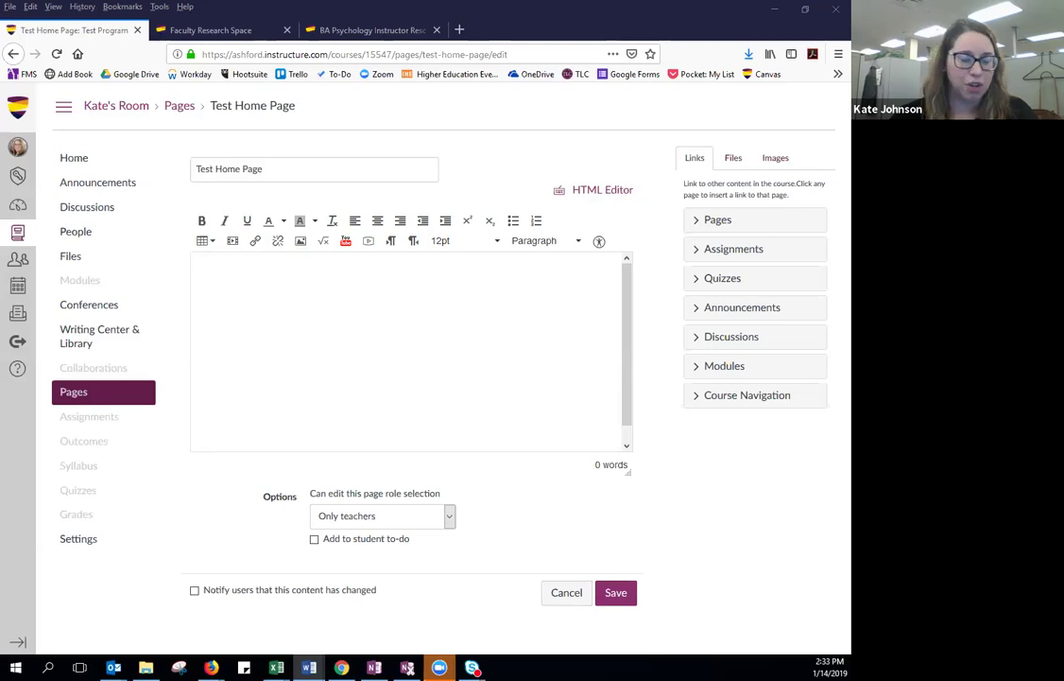
# Replace the page title with 'Welcome to EDU 225: Learning to Learn'.
pyautogui.click(262, 171)
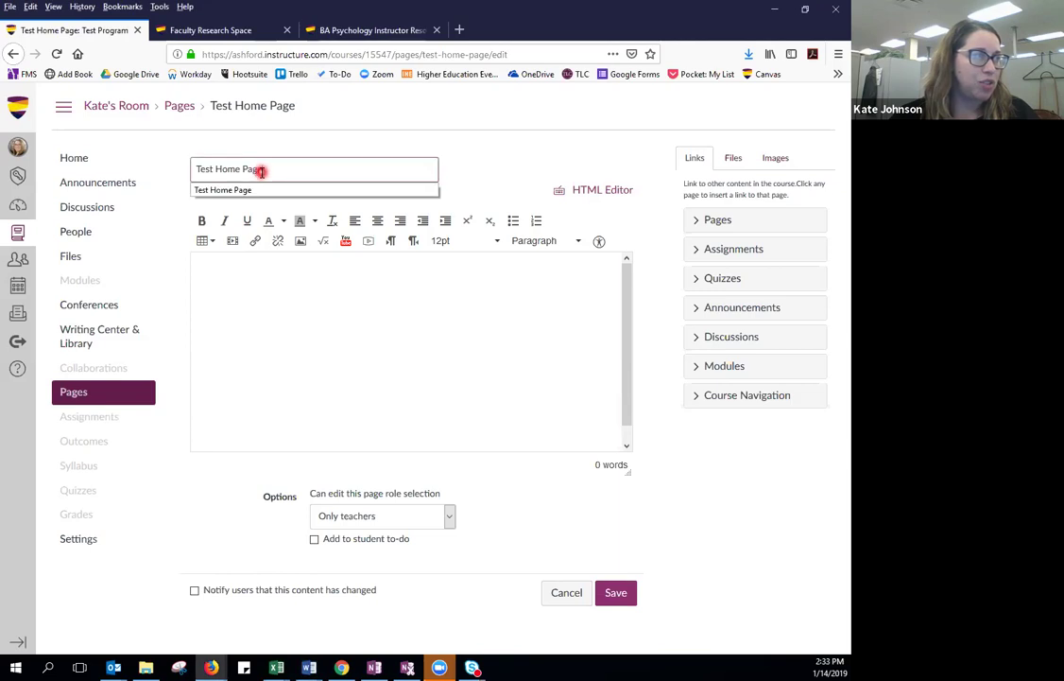
pyautogui.moveTo(262, 170); pyautogui.dragTo(178, 171)
pyautogui.write('Welcome to EDU 225: Learning to Learn')
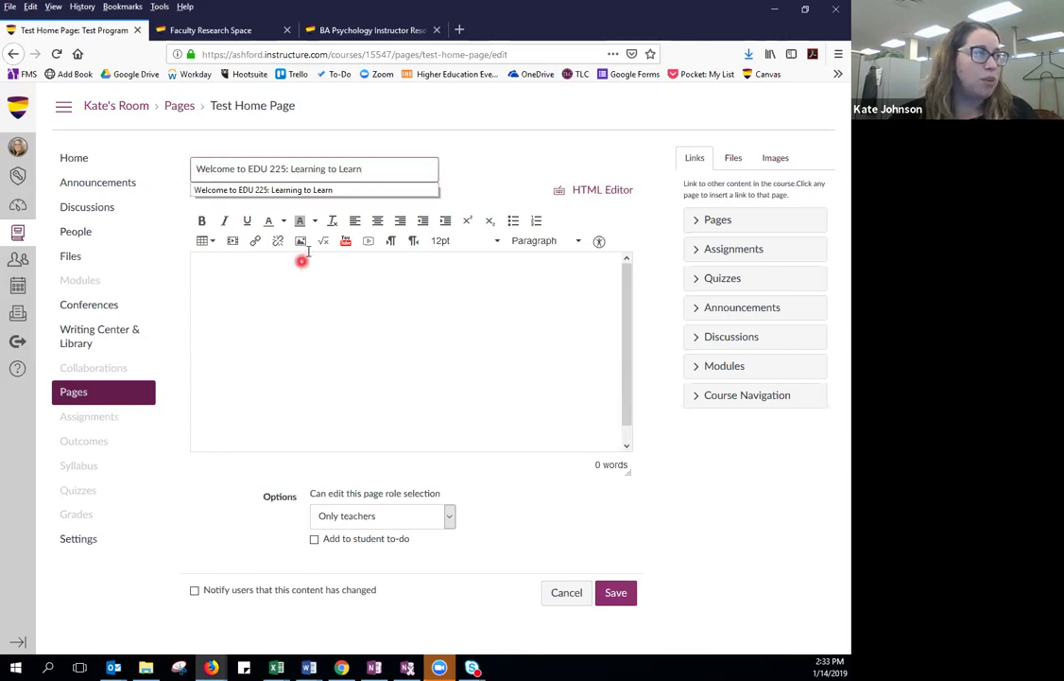
# Insert the _Sans-Berry-Punch.gif WELCOME! banner from My files into the page body.
pyautogui.click(297, 277)
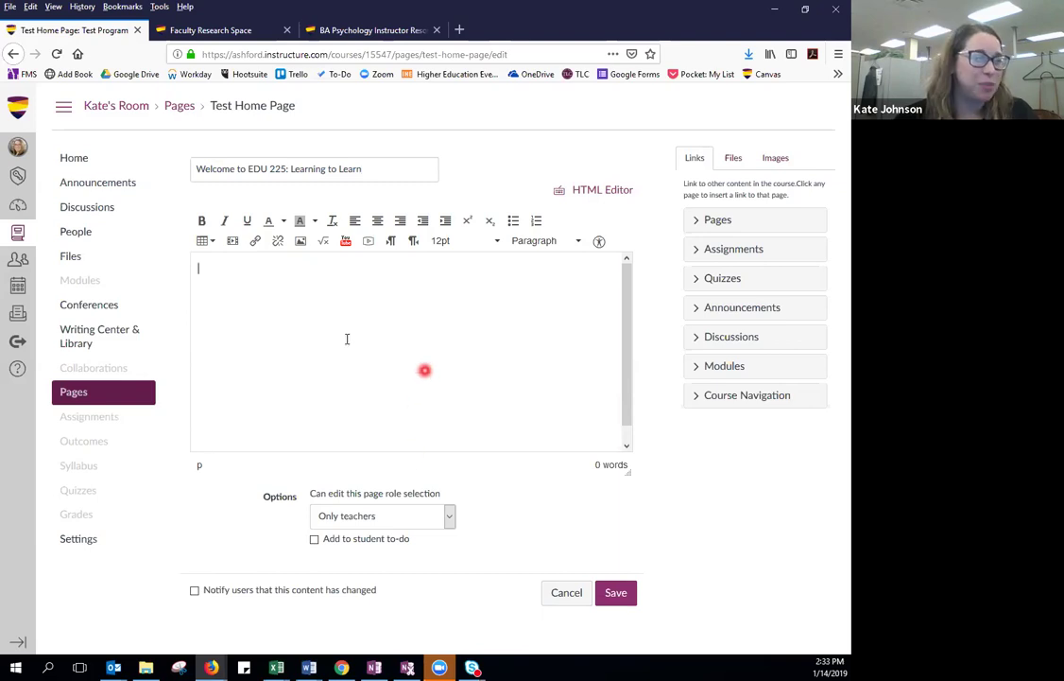
pyautogui.click(302, 242)
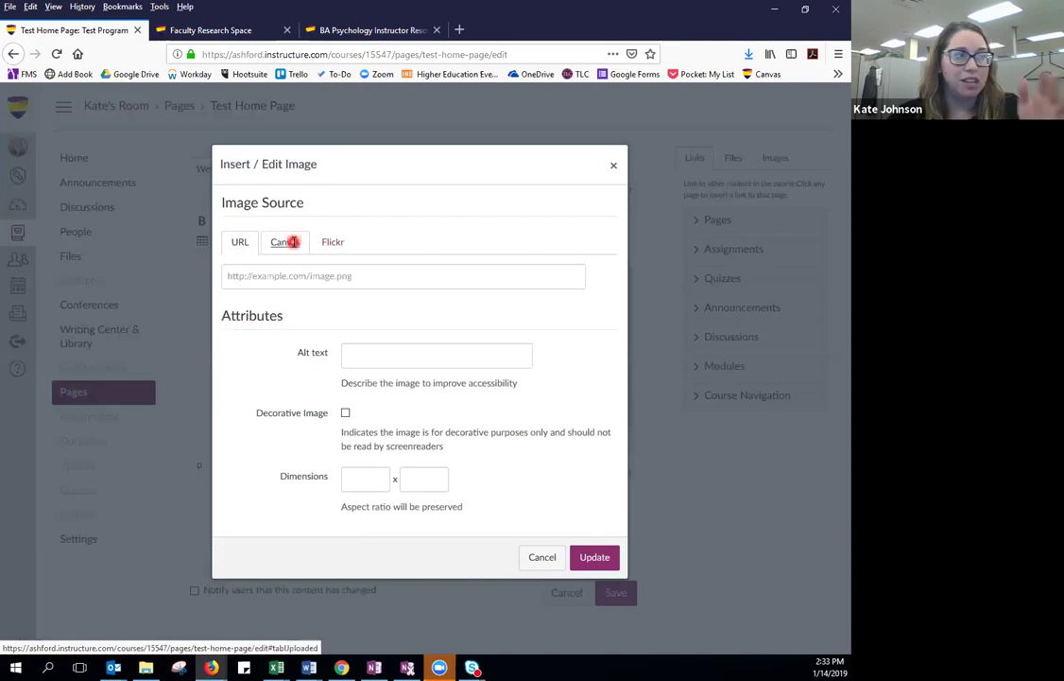
pyautogui.click(293, 244)
pyautogui.click(273, 322)
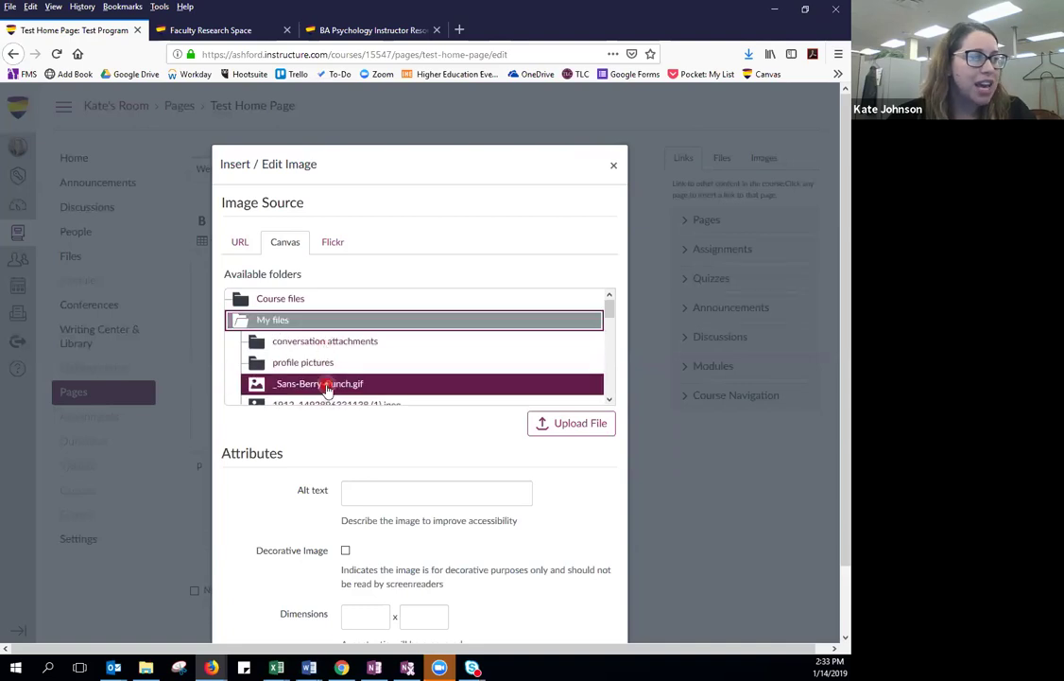
pyautogui.click(508, 387)
pyautogui.click(577, 428)
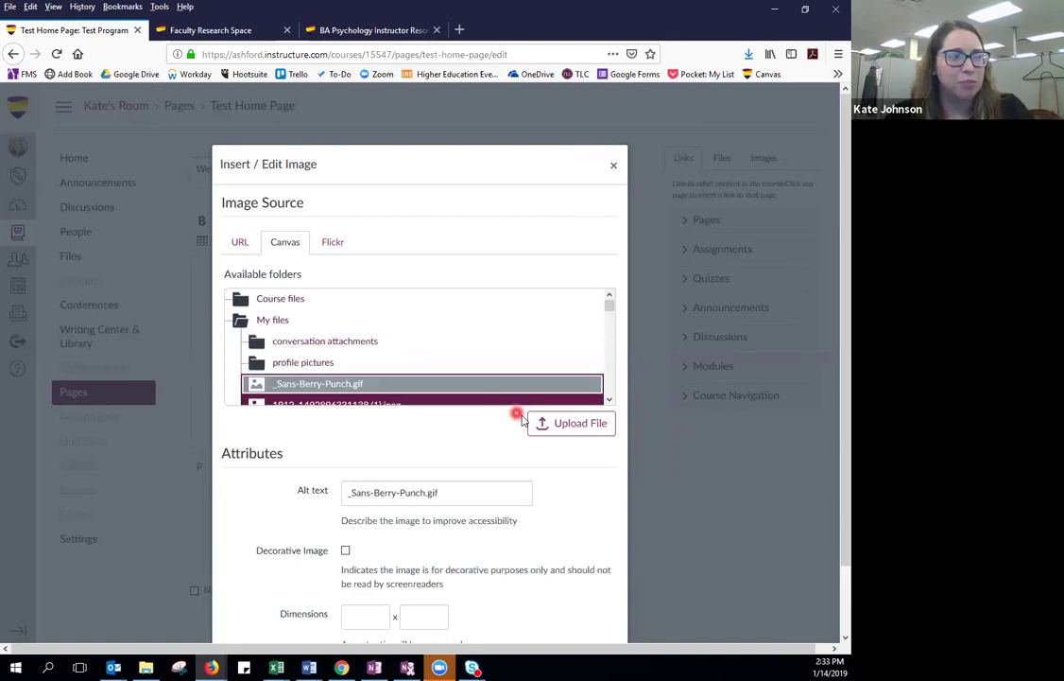
pyautogui.scroll(-2, 418, 446)
pyautogui.click(591, 622)
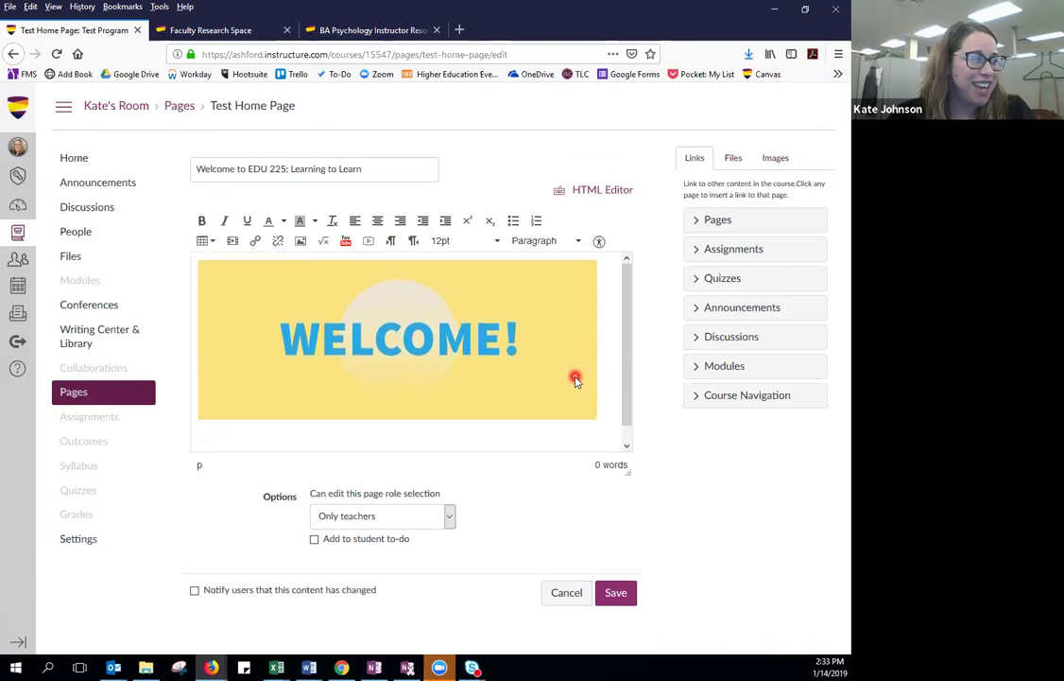
# Center the WELCOME! banner image on the page.
pyautogui.click(569, 375)
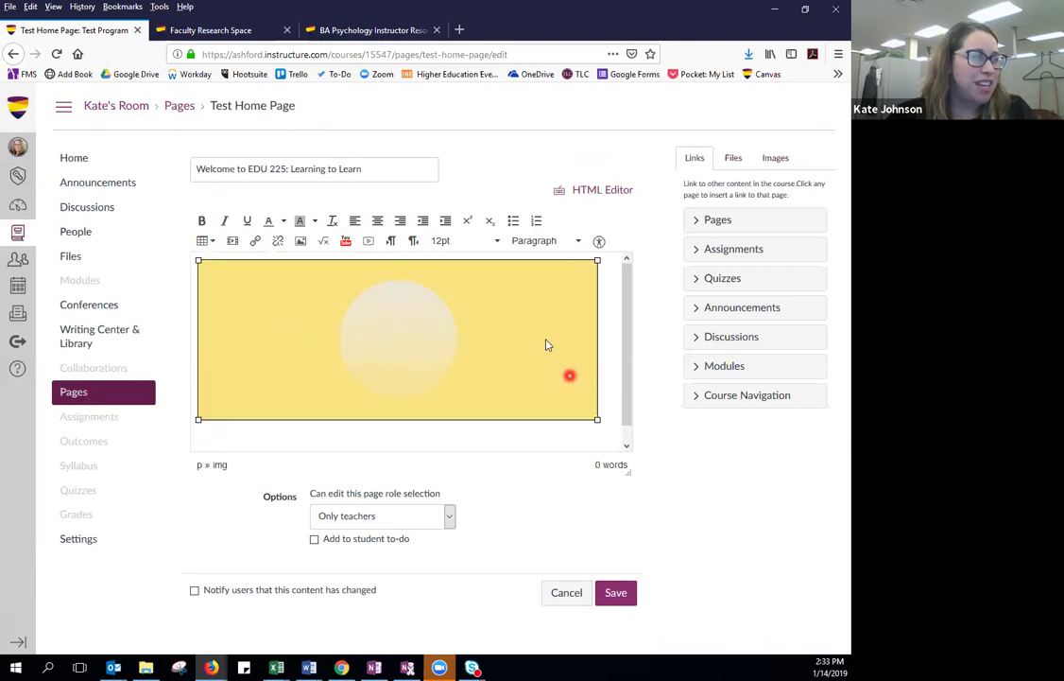
pyautogui.click(377, 223)
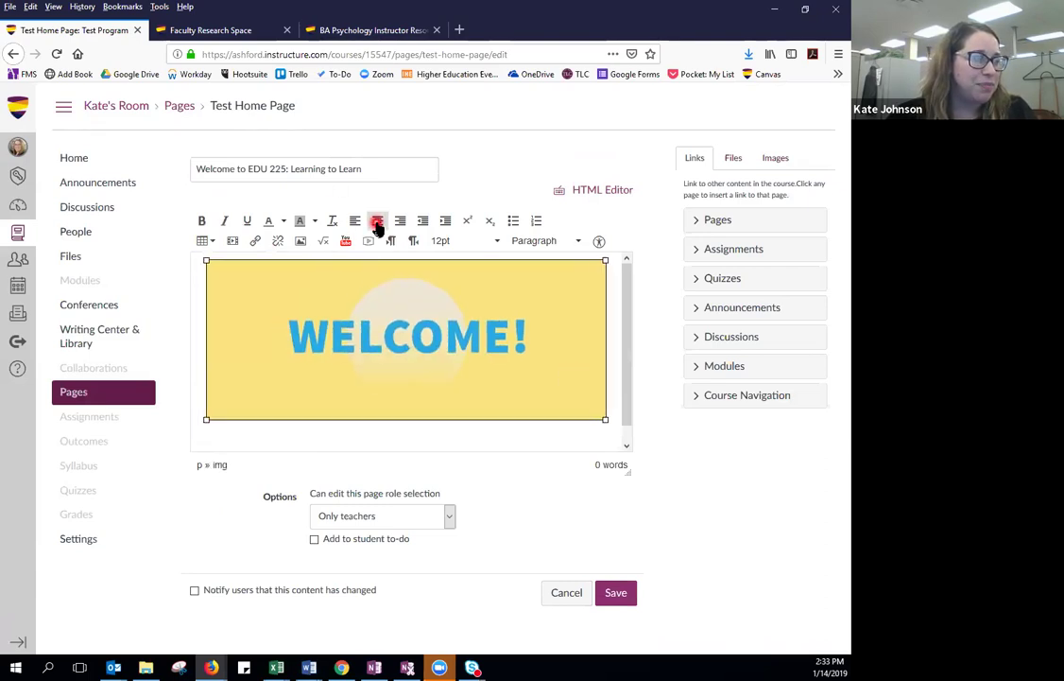
pyautogui.click(280, 438)
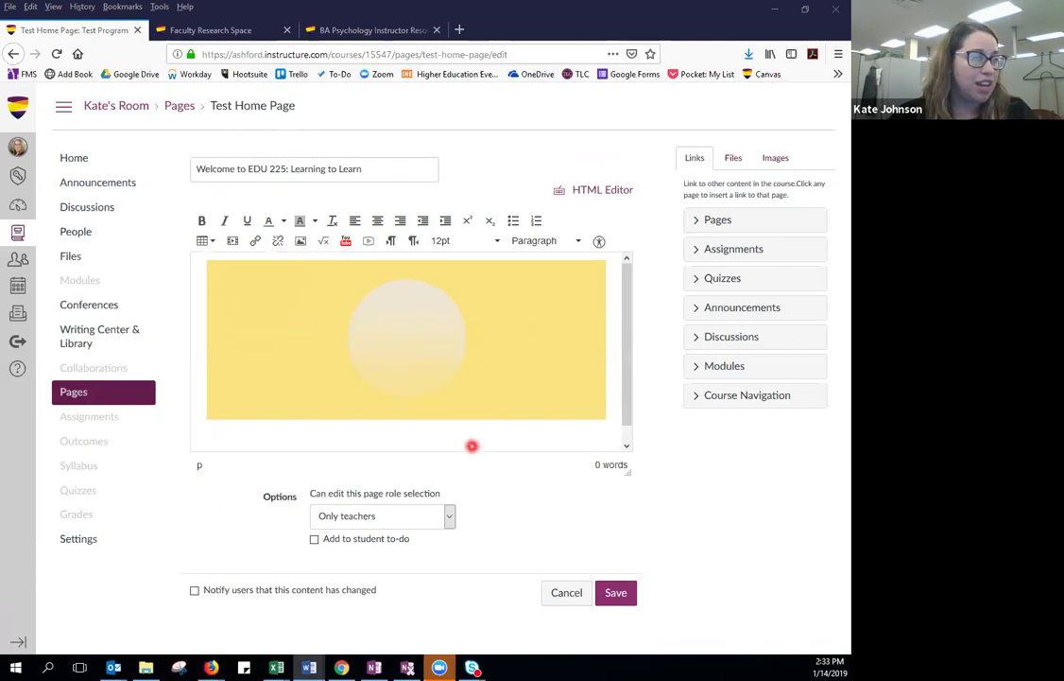
# Paste the welcome paragraphs below the banner, making 'This Moment is Yours' centered and bold.
pyautogui.click(470, 443)
pyautogui.write('This Moment is Yours Ashford University is an Accredited Online University offering Associate, Bachelor’s, Master’s, and Doctoral Degrees. The mission of Ashford University is to provide high-quality, accessible, affordable, and innovative, educational programs that meet the diverse needs of individuals pursuing advancement in their lives, professions, and communities. Ashford University is where higher education meets technology. Ashford students can earn their degree online while accessing information and interacting with fellow students from anywhere they can take their smartphone, tablet, or laptop.')
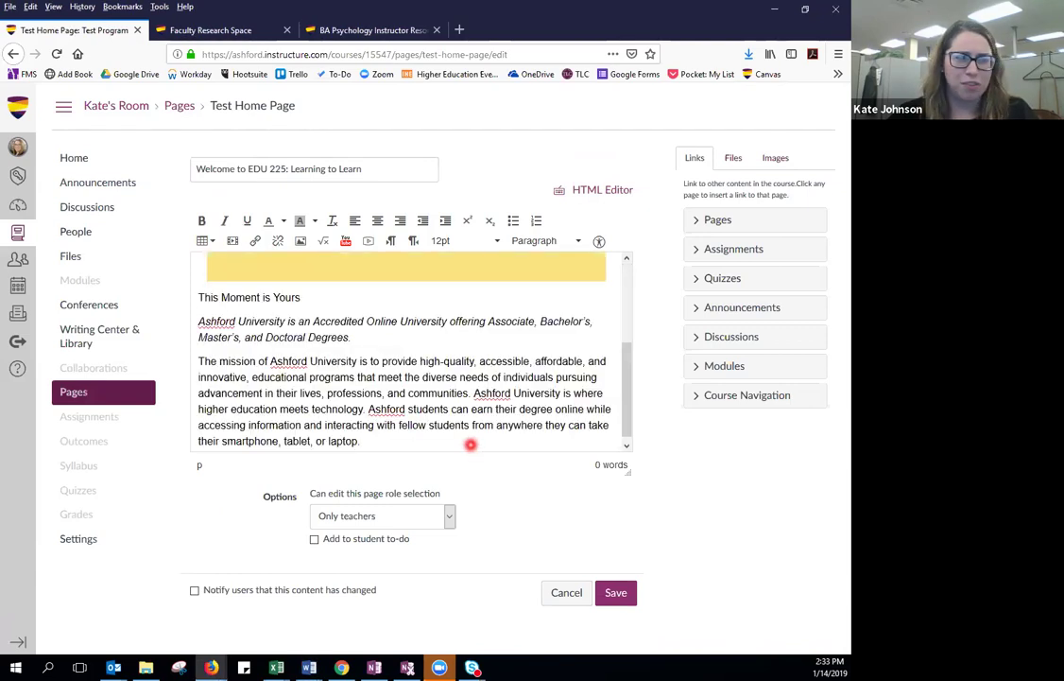
pyautogui.moveTo(295, 297); pyautogui.dragTo(199, 295)
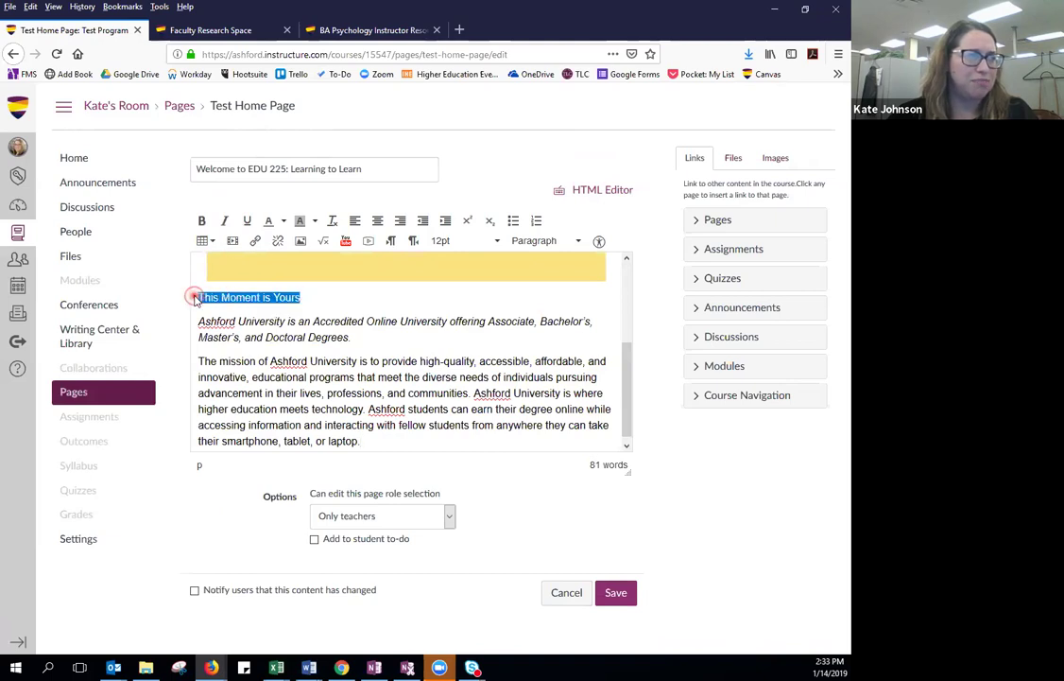
pyautogui.click(380, 221)
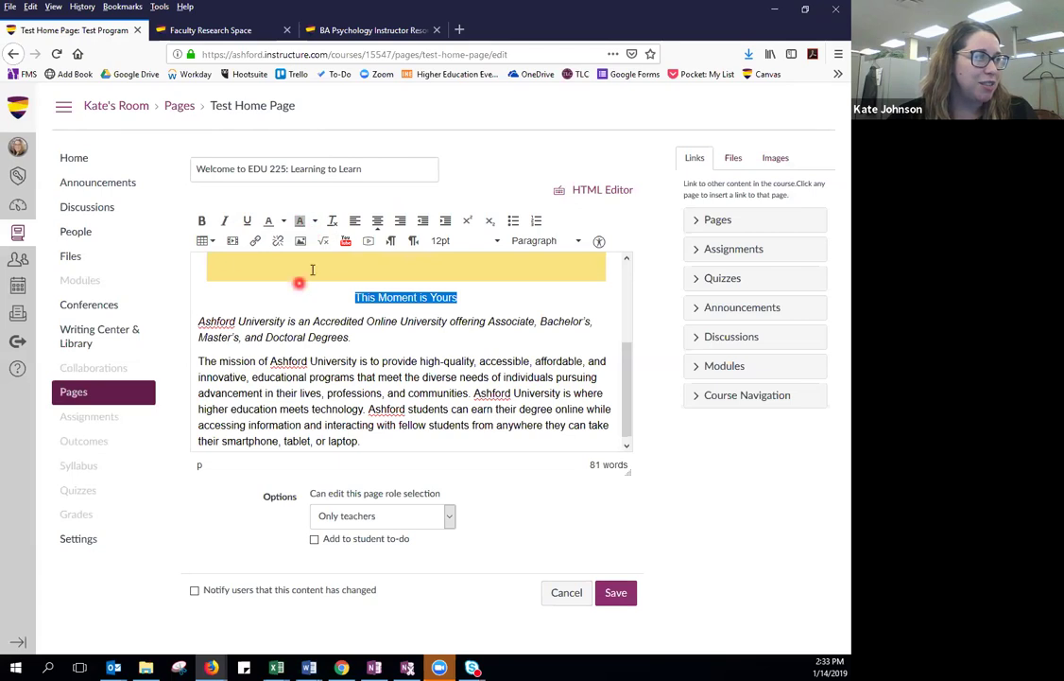
pyautogui.click(201, 220)
pyautogui.click(518, 338)
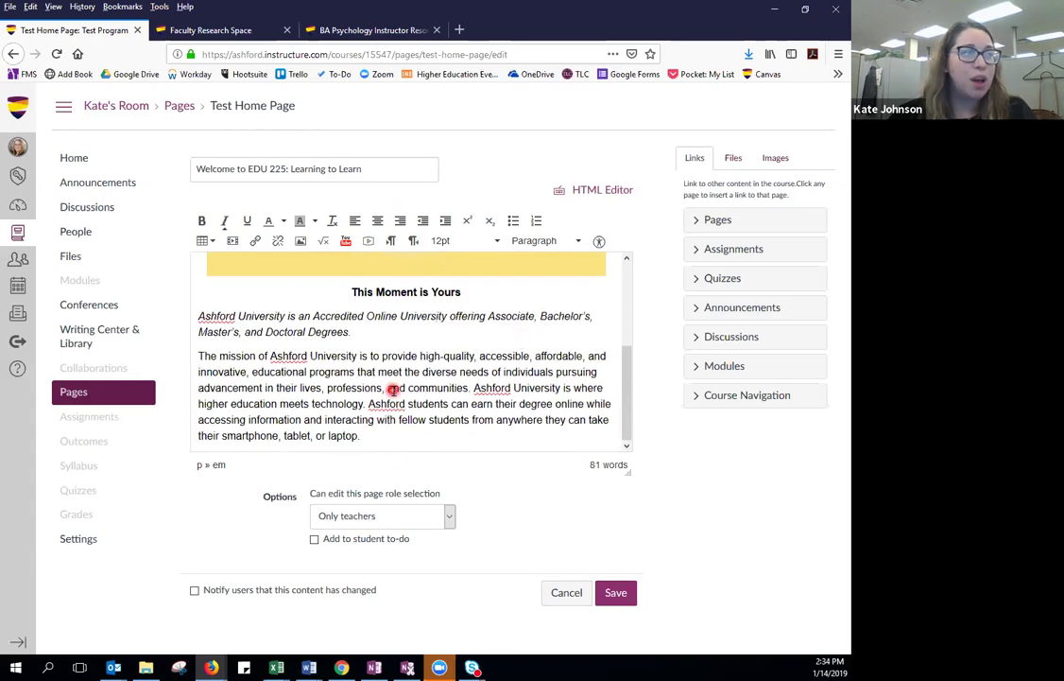
pyautogui.scroll(3, 392, 324)
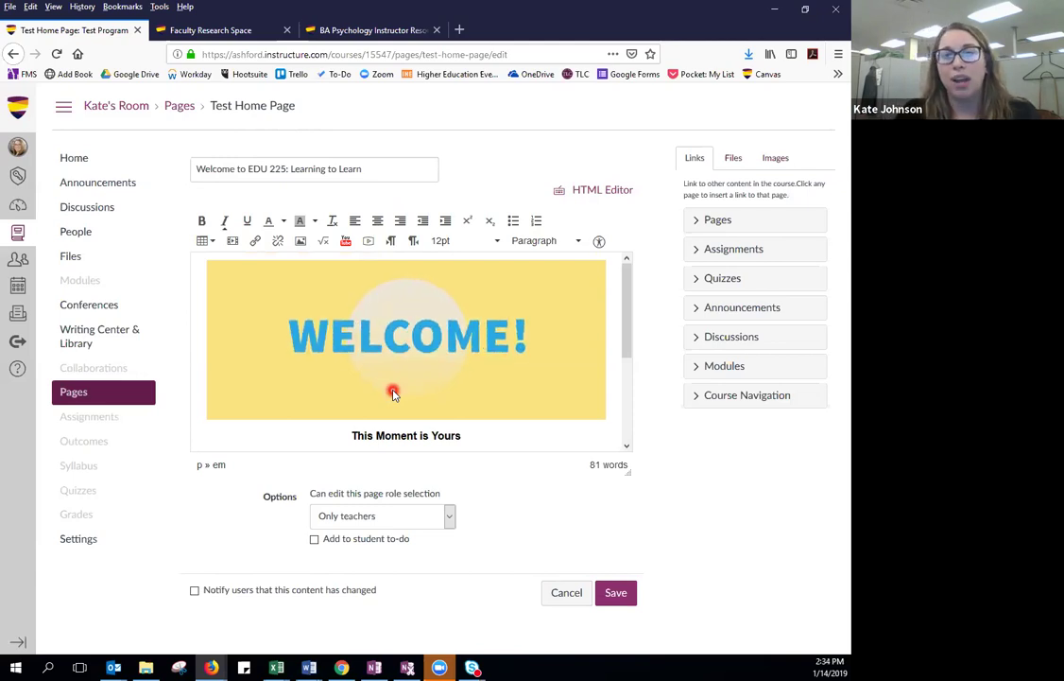
pyautogui.scroll(-3, 401, 437)
pyautogui.click(401, 437)
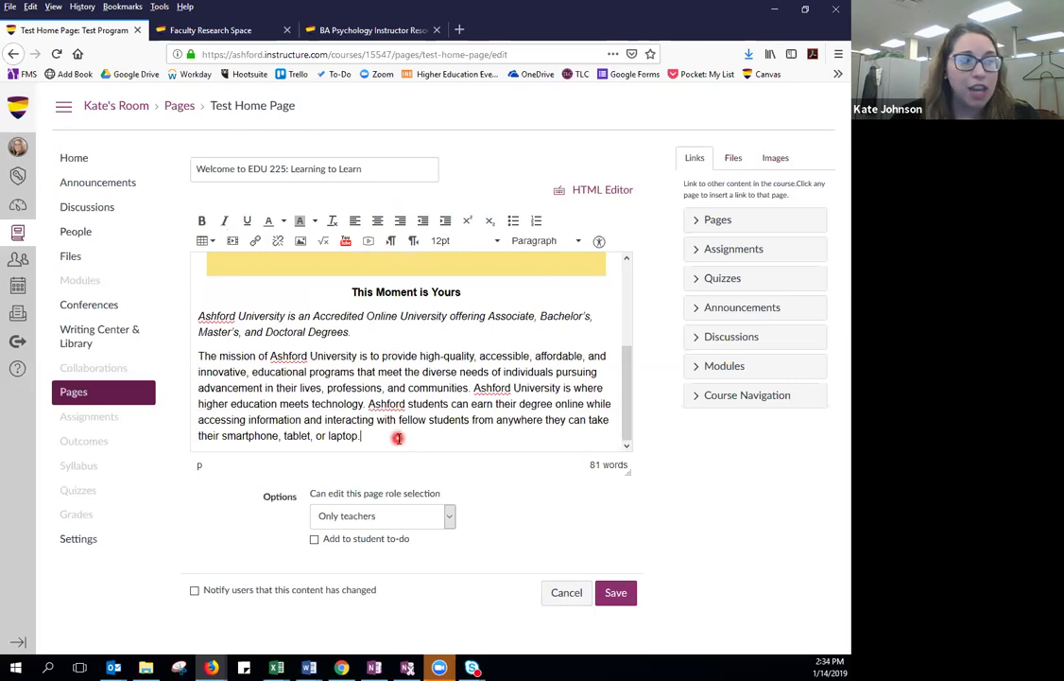
# Embed the instructor's YouTube video at Embed Medium size below the welcome text.
pyautogui.press('Return')
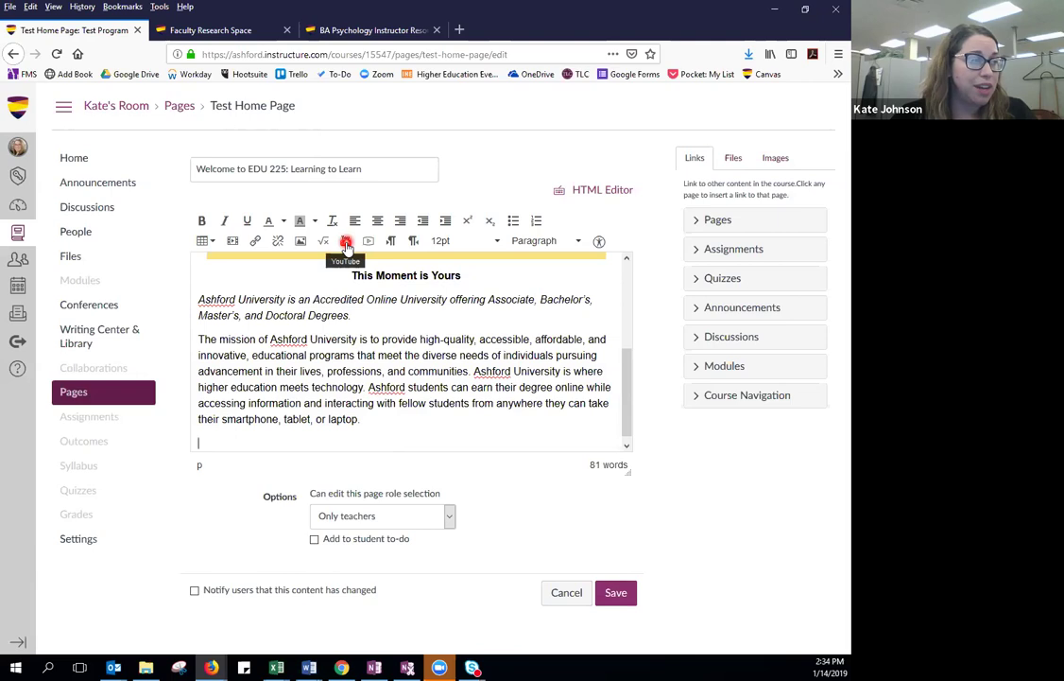
pyautogui.click(346, 240)
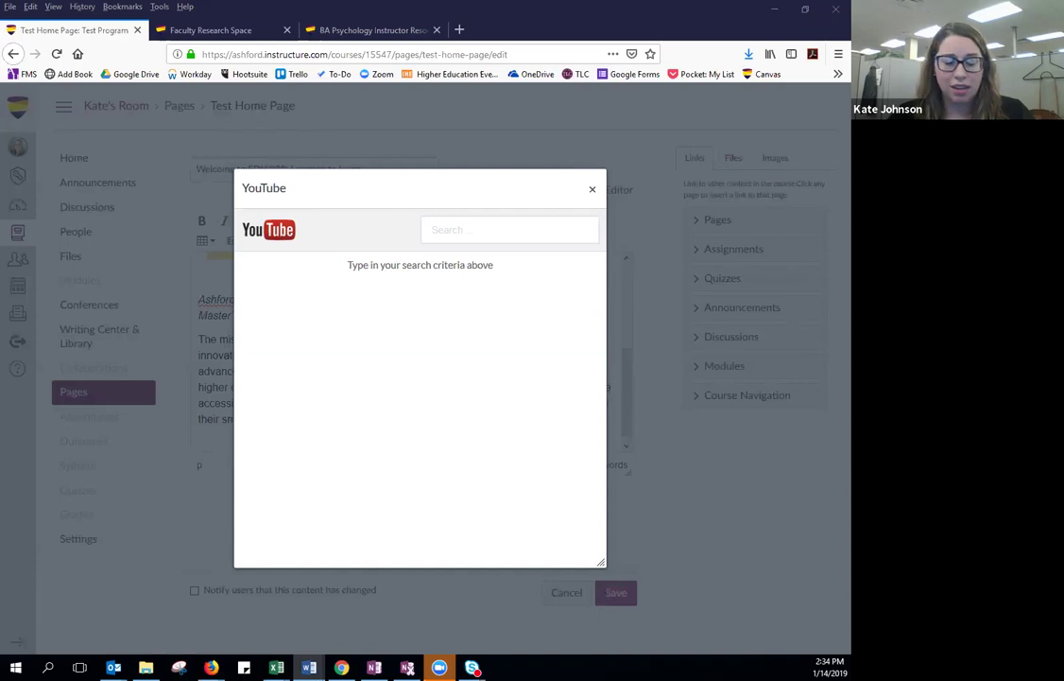
pyautogui.click(469, 230)
pyautogui.write('https://youtu.be/8HjBn3WGkDw')
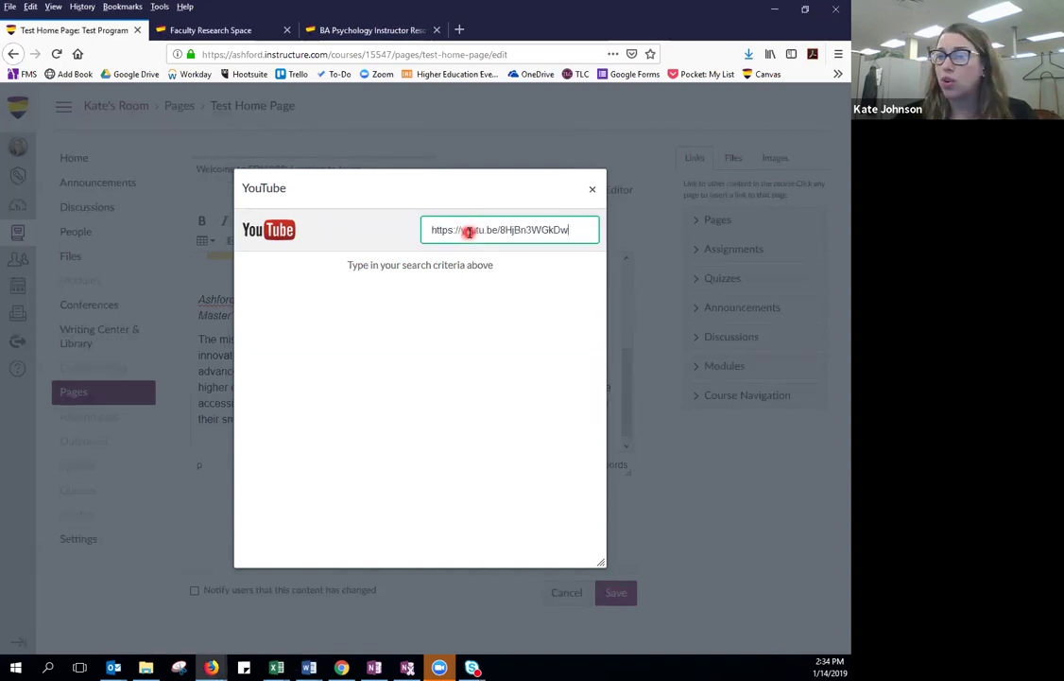
pyautogui.press('Return')
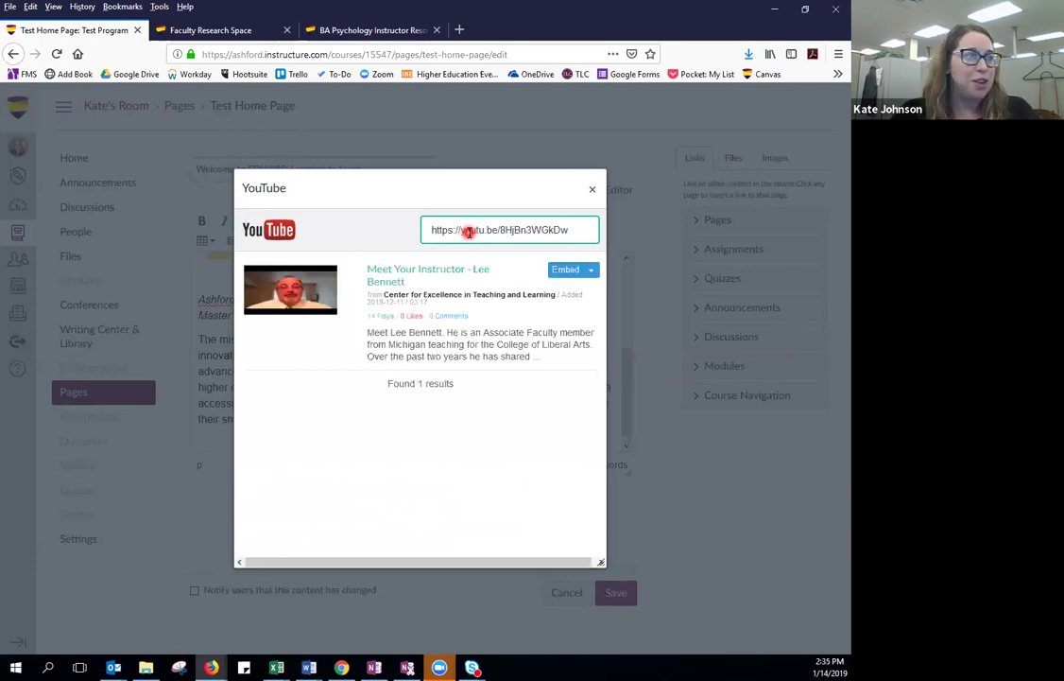
pyautogui.click(590, 271)
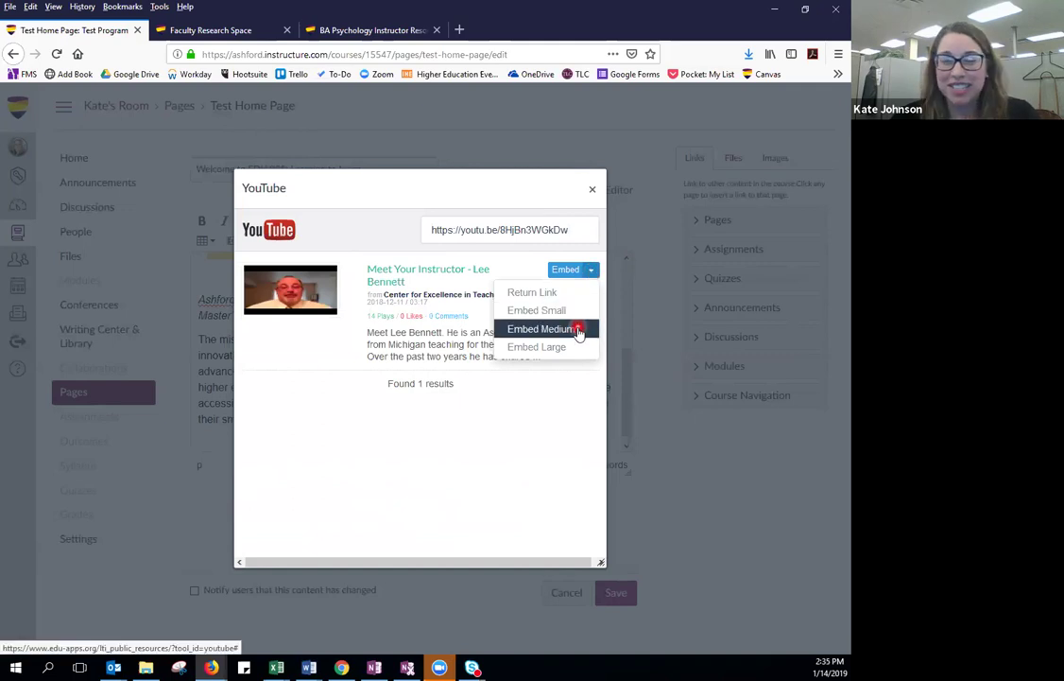
pyautogui.click(579, 329)
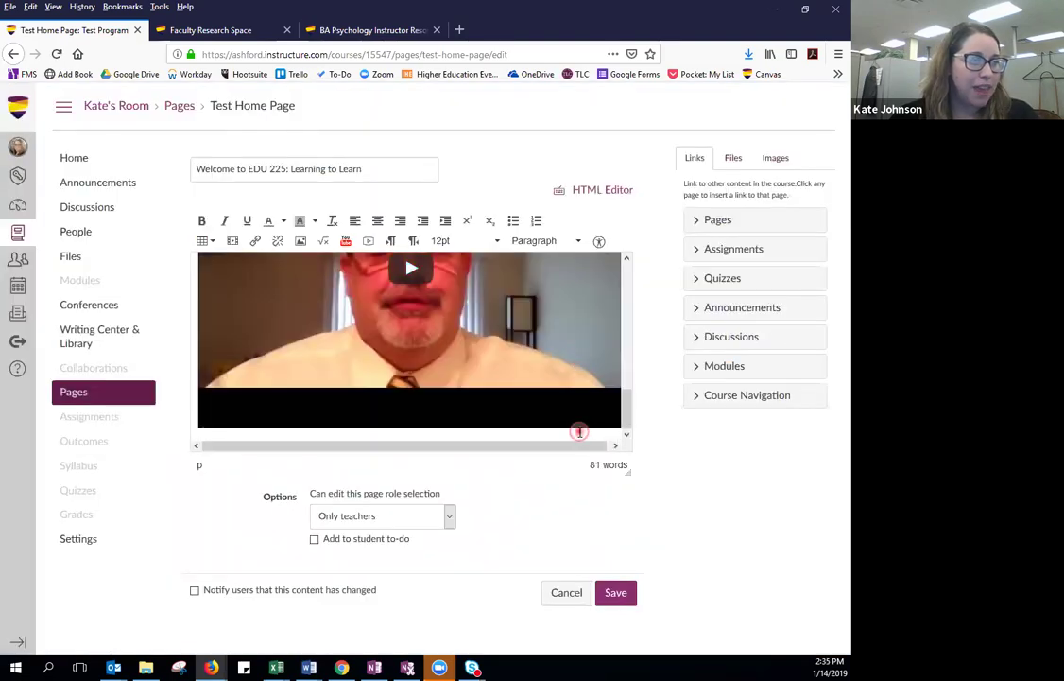
pyautogui.scroll(-2, 578, 431)
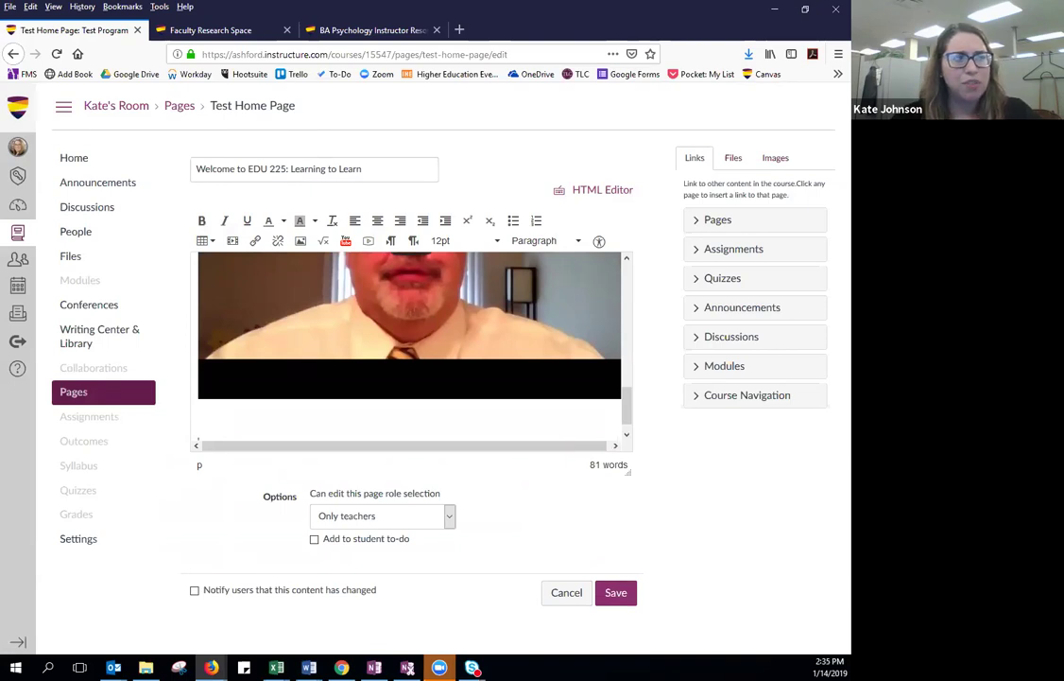
pyautogui.click(616, 596)
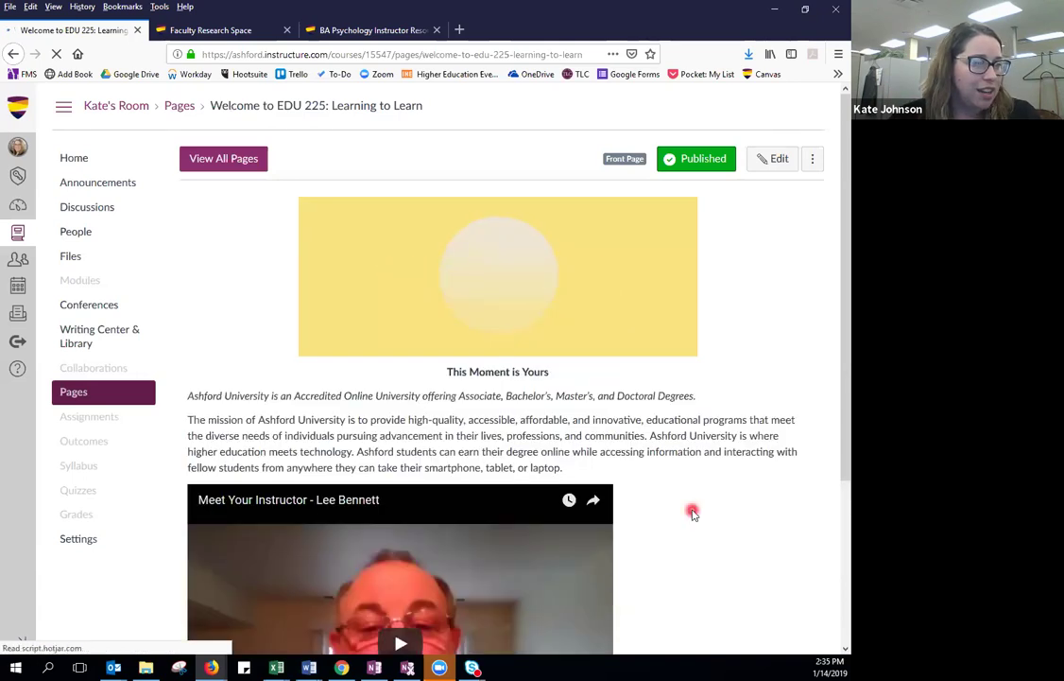
pyautogui.scroll(-5, 693, 512)
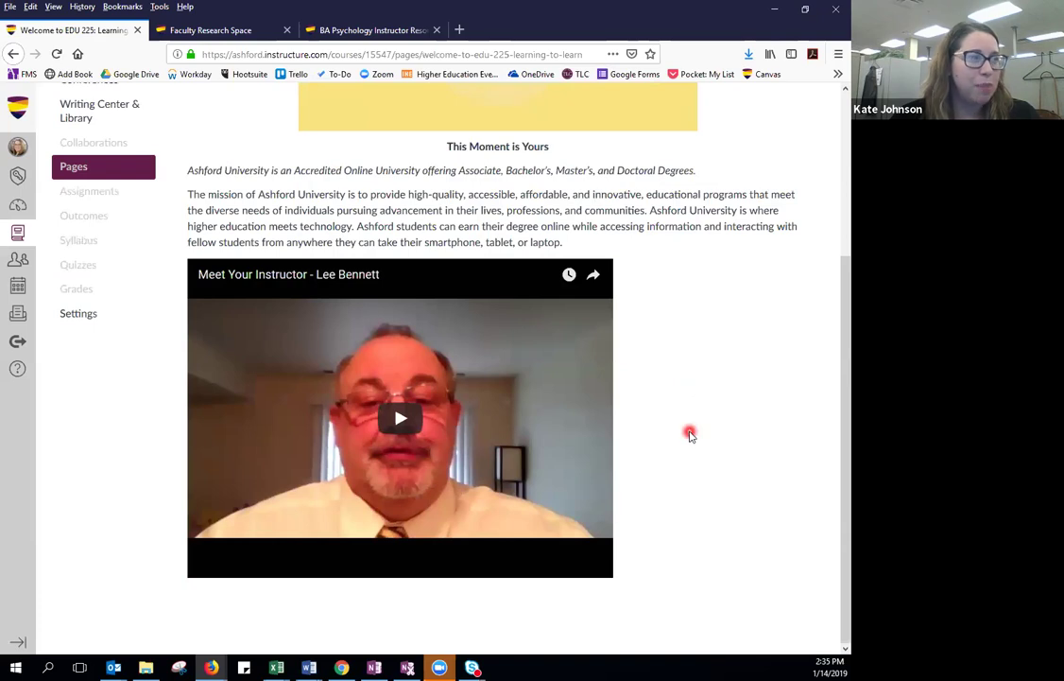
pyautogui.scroll(5, 690, 434)
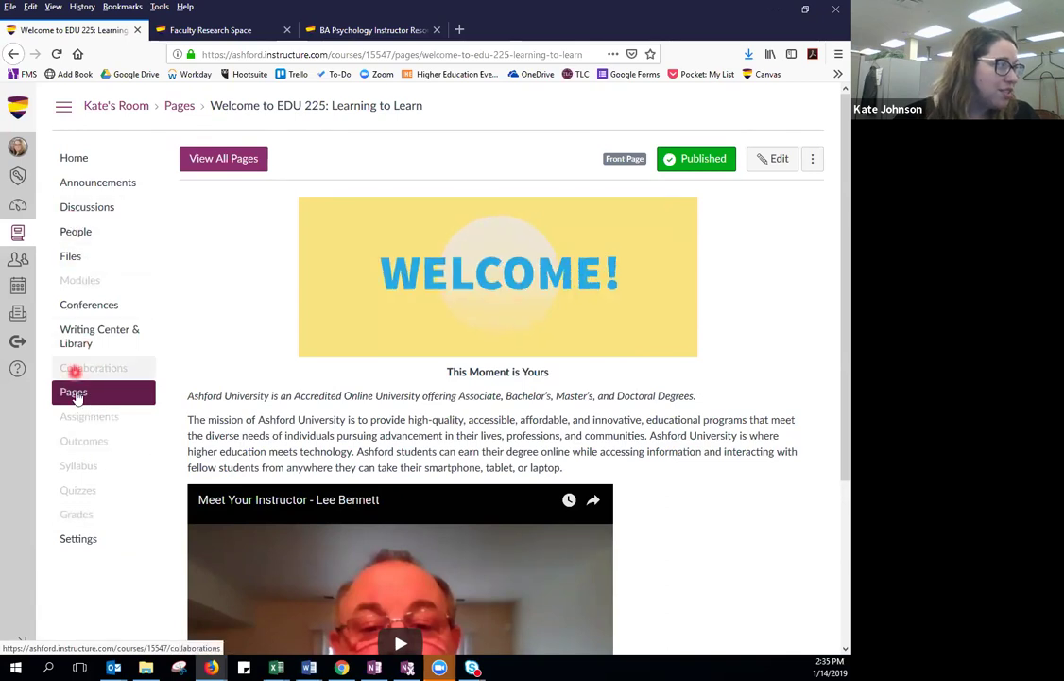
pyautogui.click(227, 158)
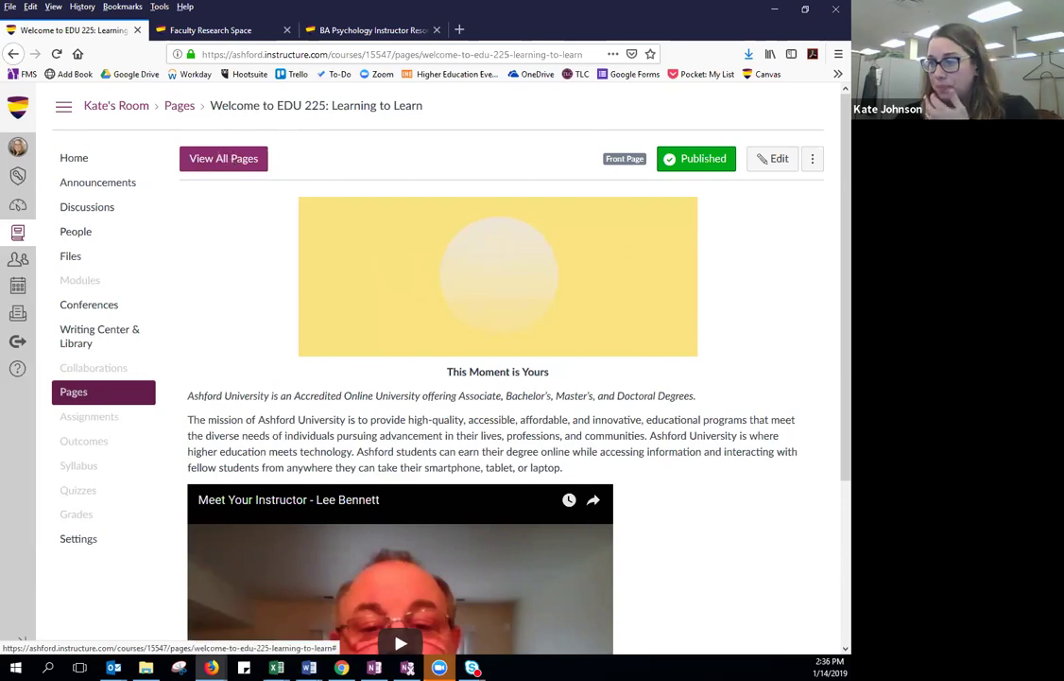
pyautogui.hotkey('alt', 'Tab')
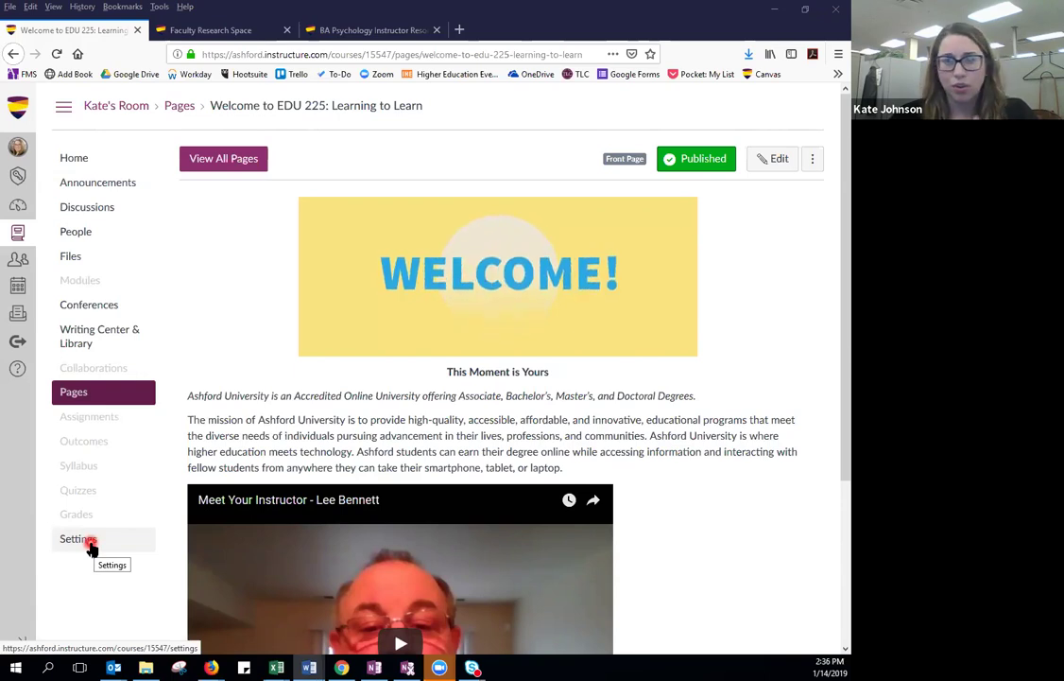
# Bring up the course Settings Navigation list of visible and hidden items.
pyautogui.click(80, 539)
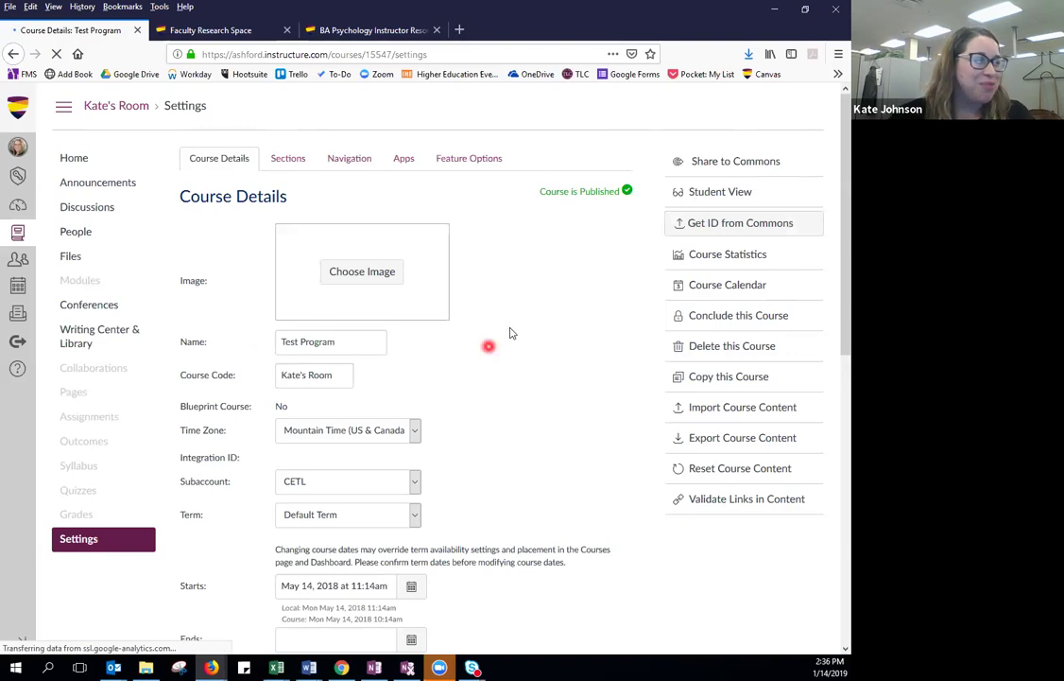
pyautogui.click(349, 159)
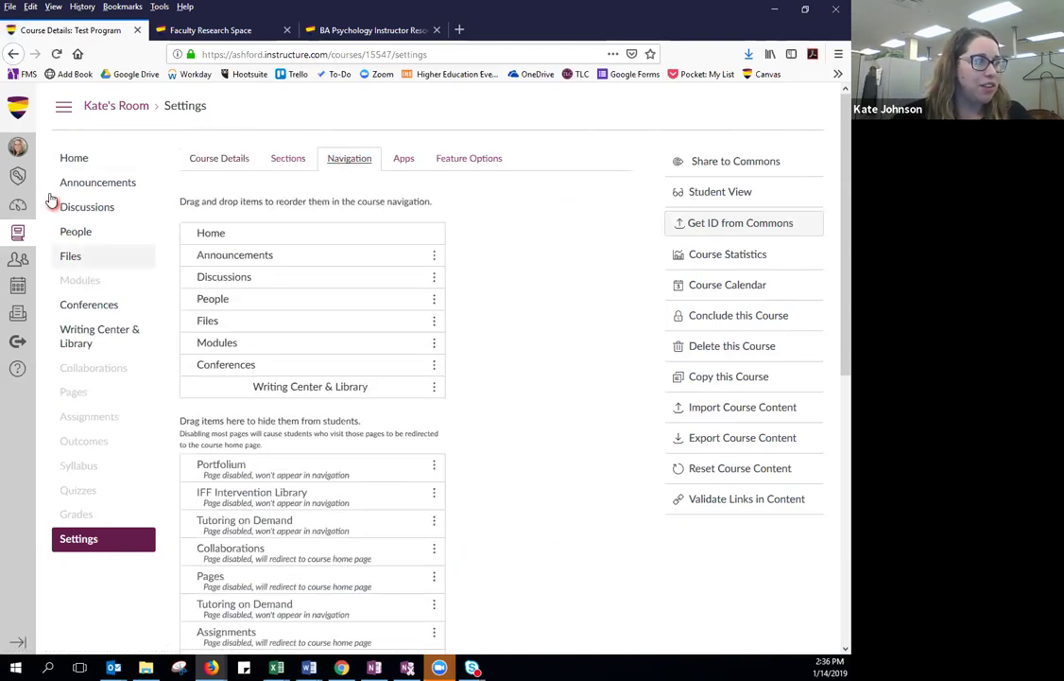
pyautogui.click(91, 348)
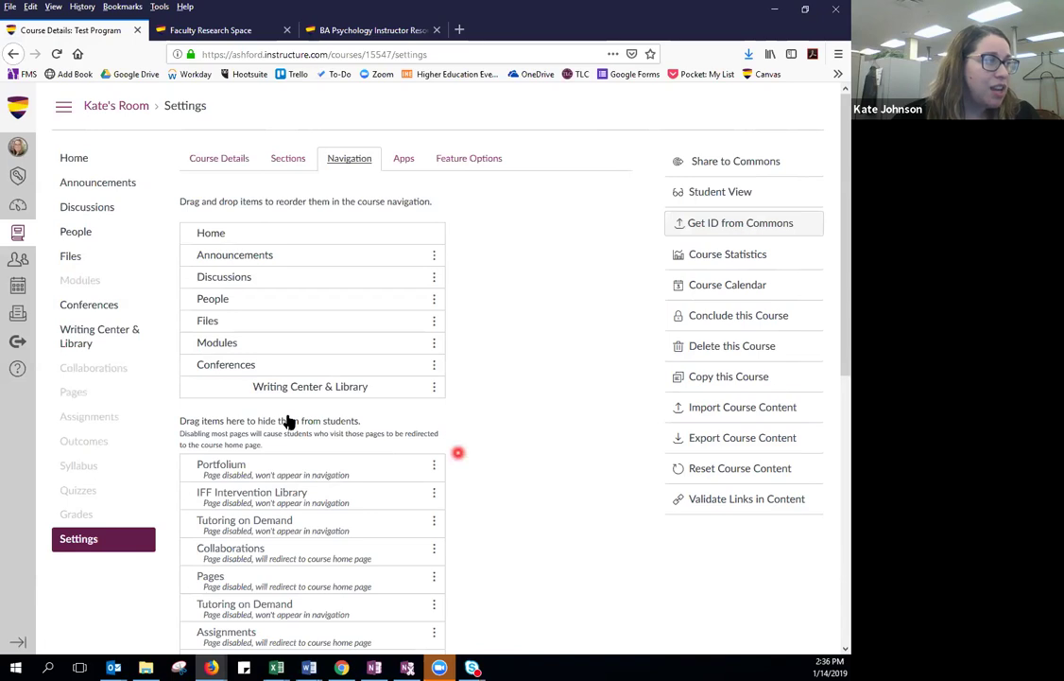
pyautogui.scroll(-3, 288, 420)
pyautogui.scroll(3, 482, 428)
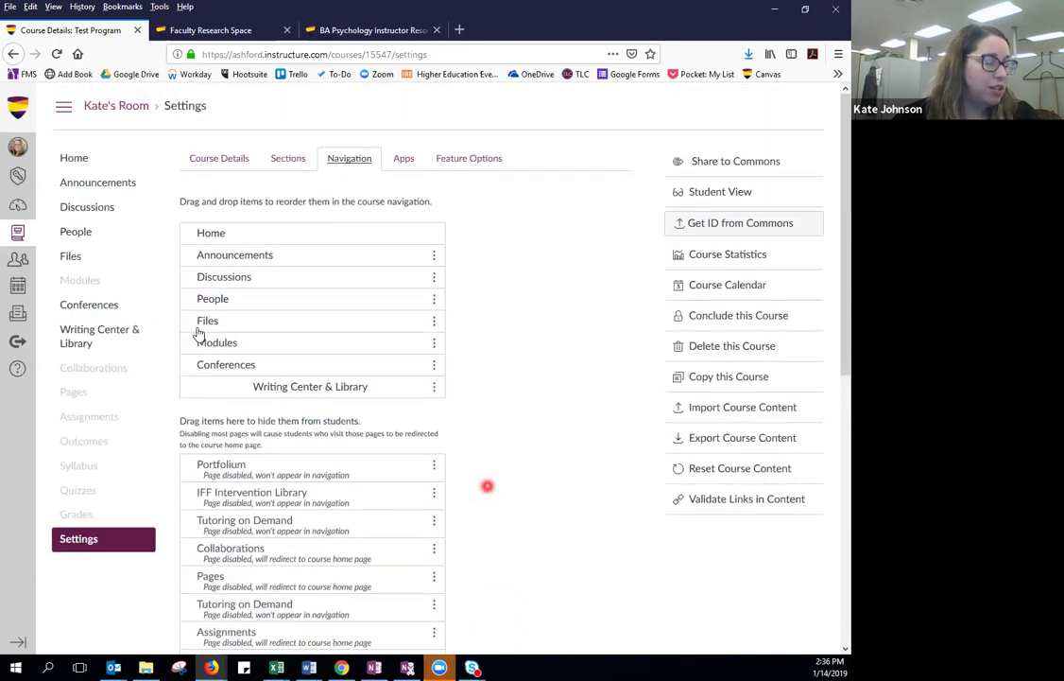
pyautogui.scroll(-2, 487, 485)
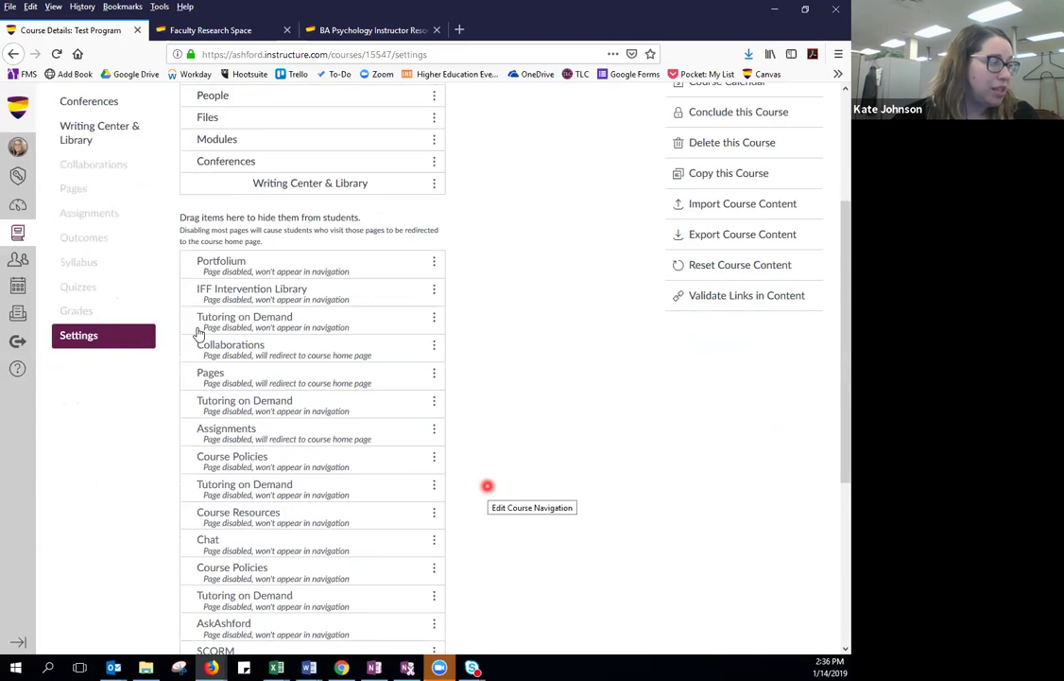
pyautogui.scroll(2, 487, 485)
# Keep Portfolium hidden, move Conferences to the hidden list, and save the navigation.
pyautogui.moveTo(342, 472); pyautogui.dragTo(422, 368)
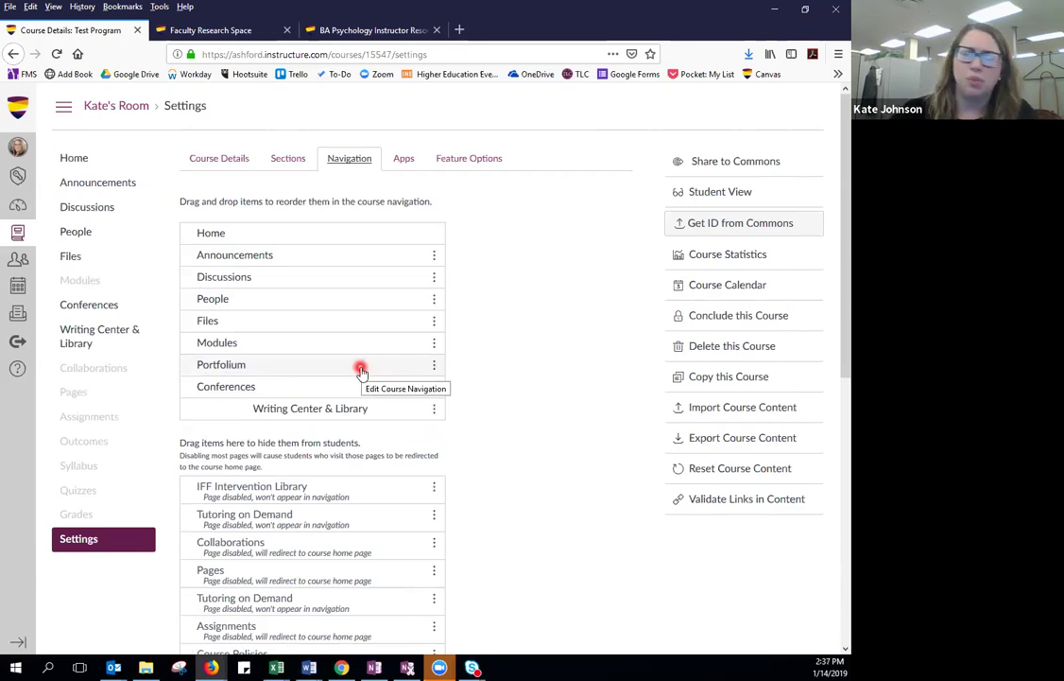
pyautogui.click(433, 366)
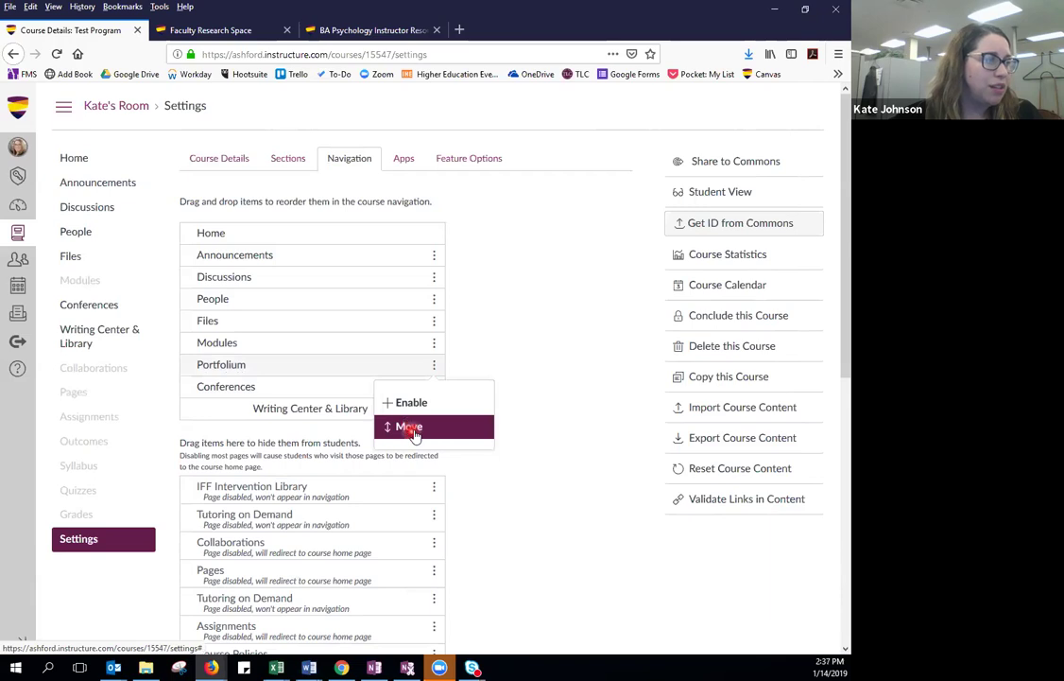
pyautogui.click(413, 430)
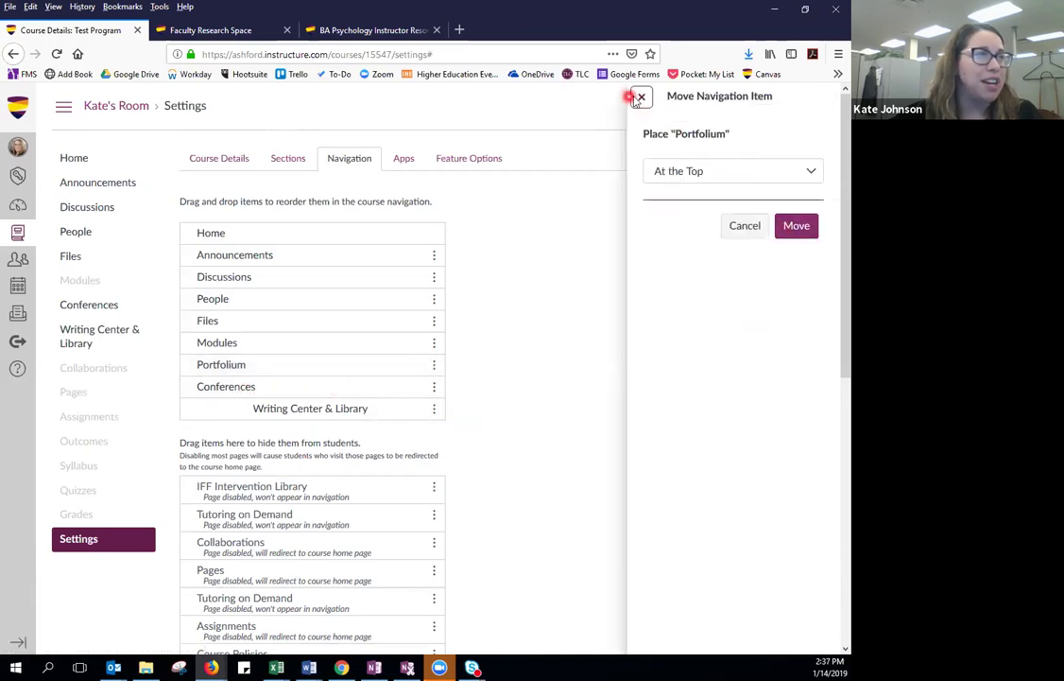
pyautogui.click(324, 376)
pyautogui.moveTo(318, 374); pyautogui.dragTo(317, 537)
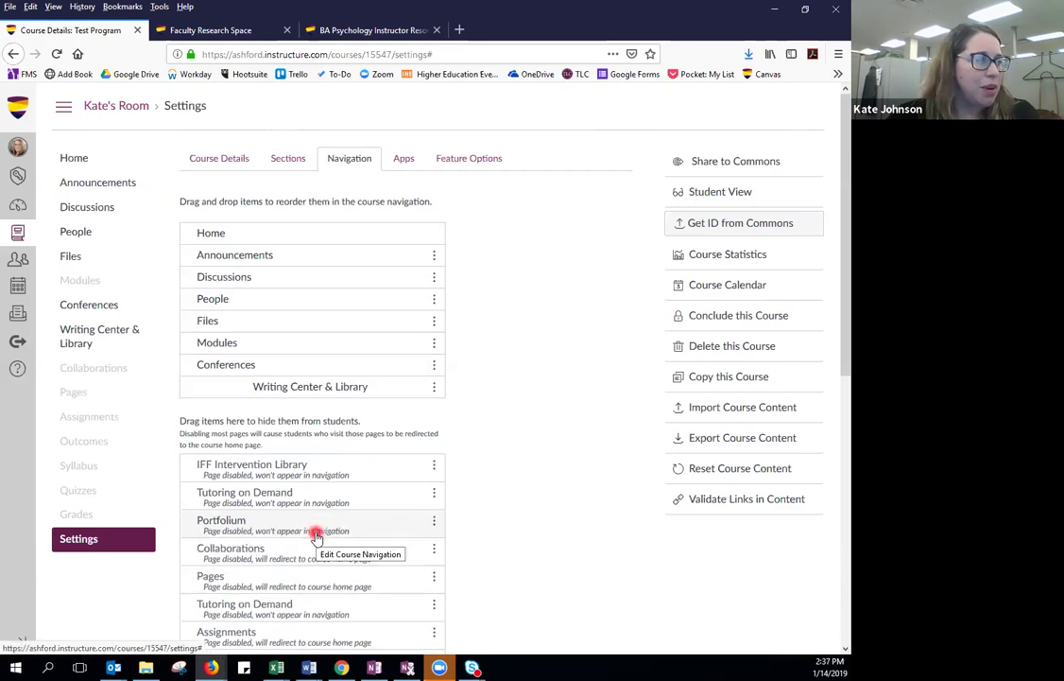
pyautogui.moveTo(302, 367); pyautogui.dragTo(310, 501)
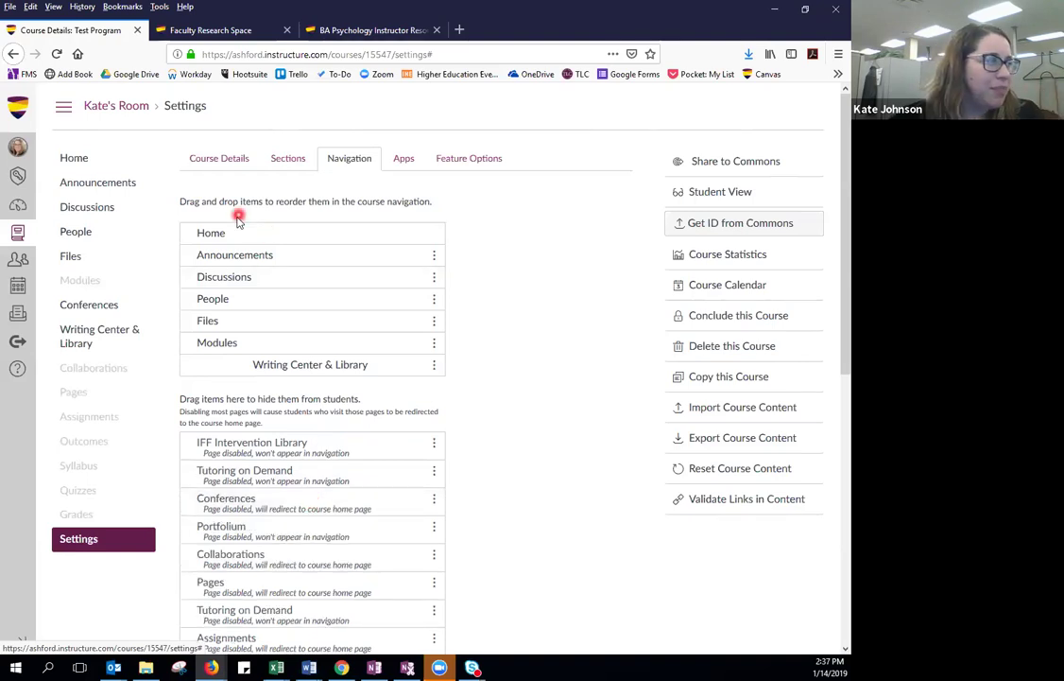
pyautogui.scroll(-10, 342, 396)
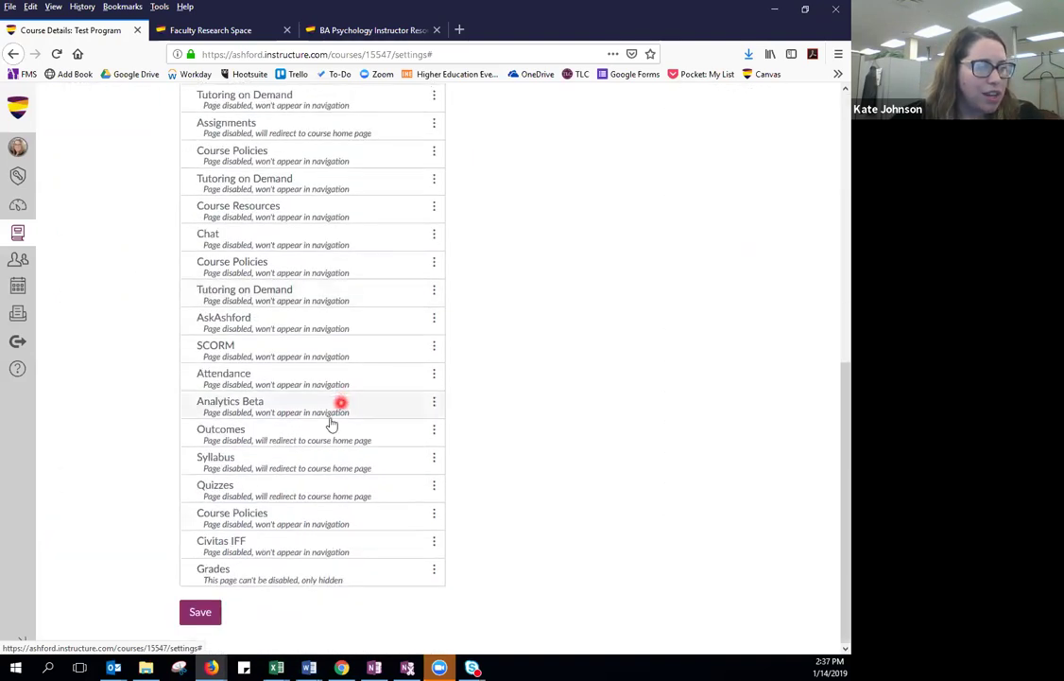
pyautogui.click(200, 617)
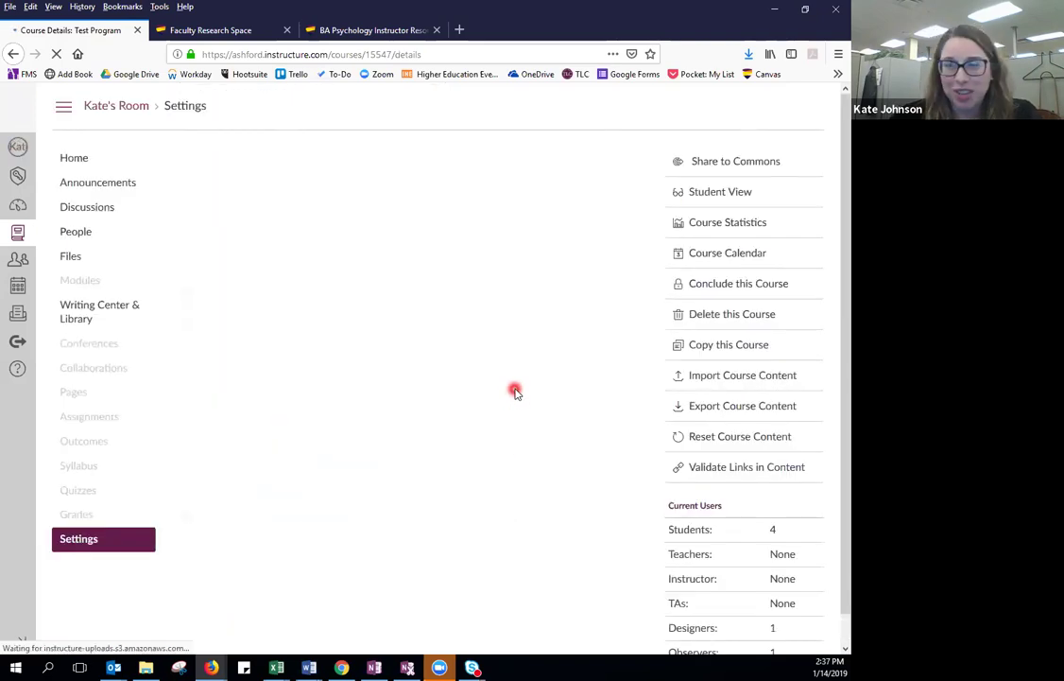
# Update the Test Program course details, keeping visibility Course and format Online.
pyautogui.click(215, 161)
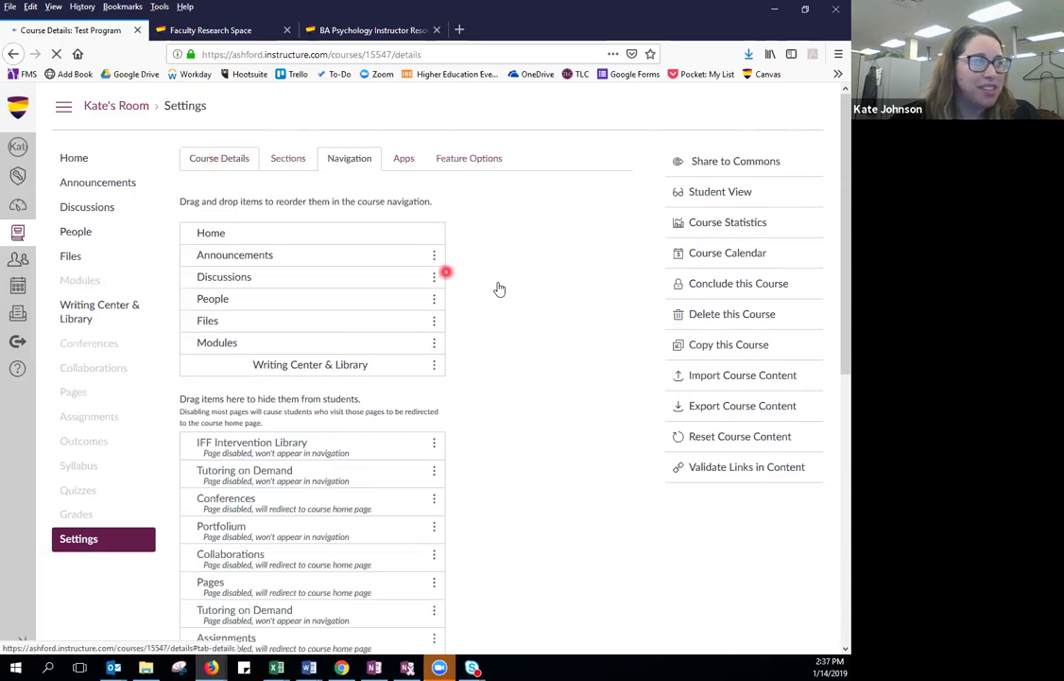
pyautogui.scroll(-1, 527, 314)
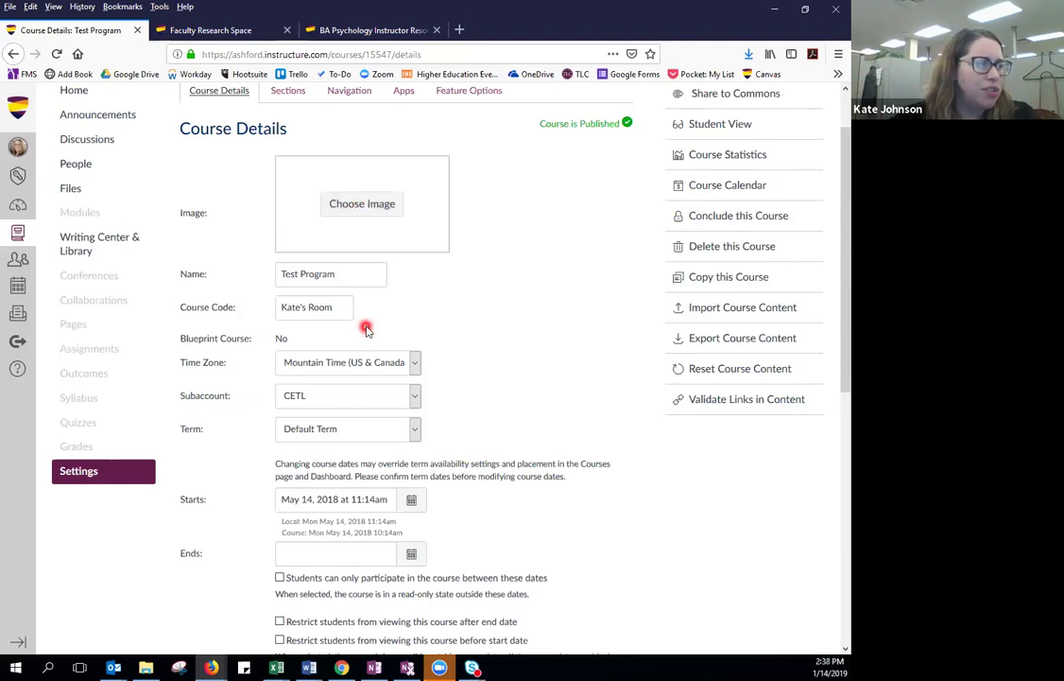
pyautogui.scroll(-3, 364, 328)
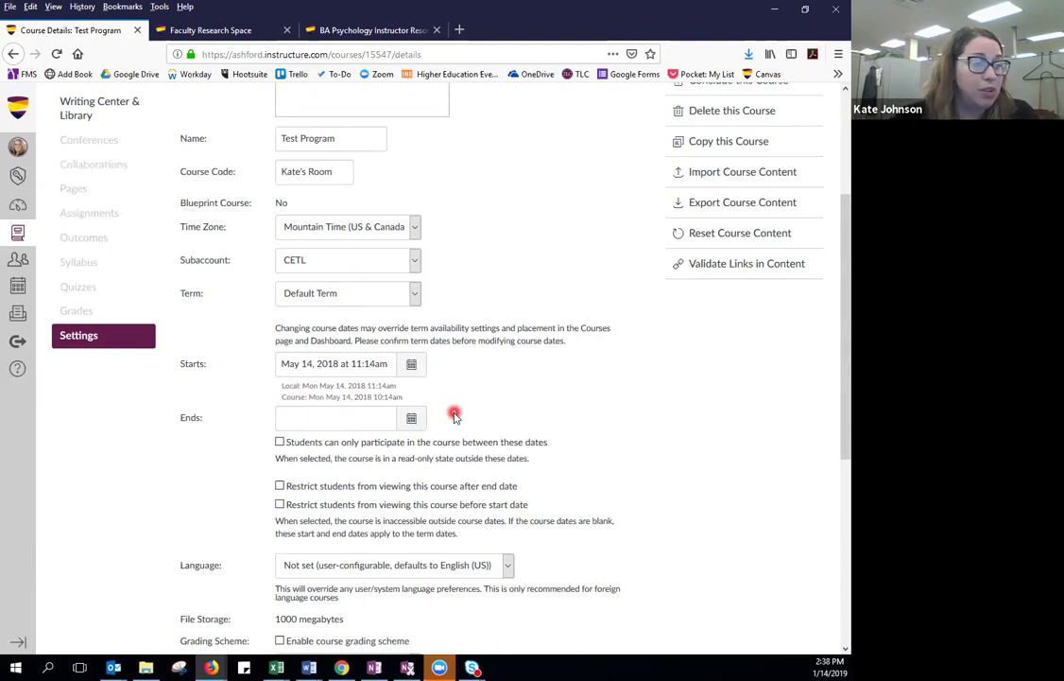
pyautogui.scroll(-5, 454, 416)
pyautogui.scroll(-2, 454, 416)
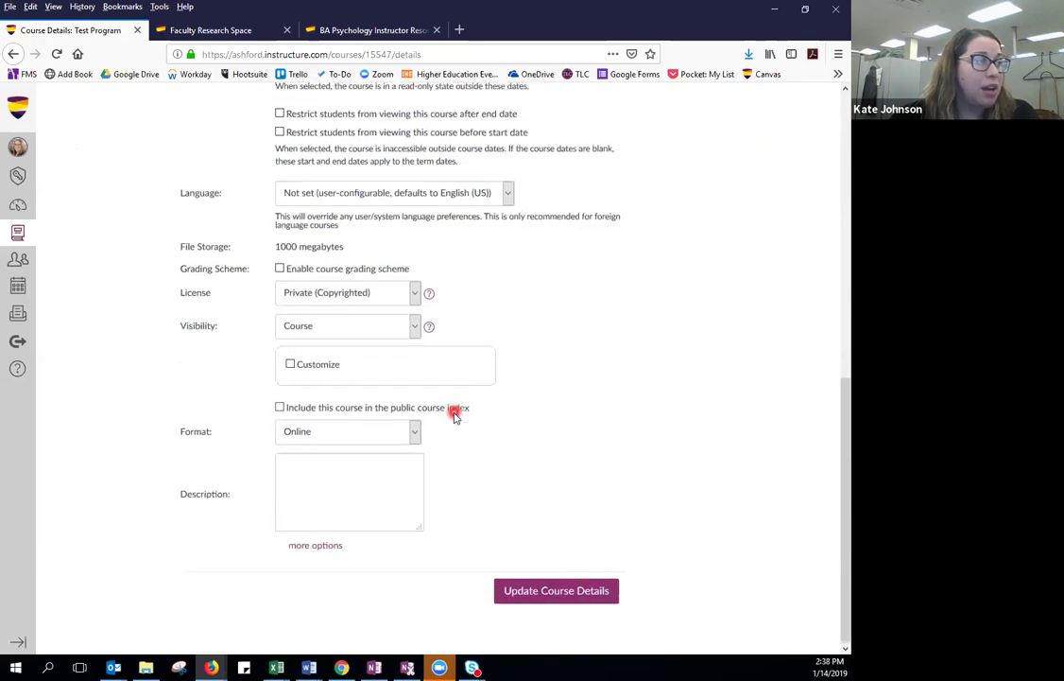
pyautogui.click(414, 326)
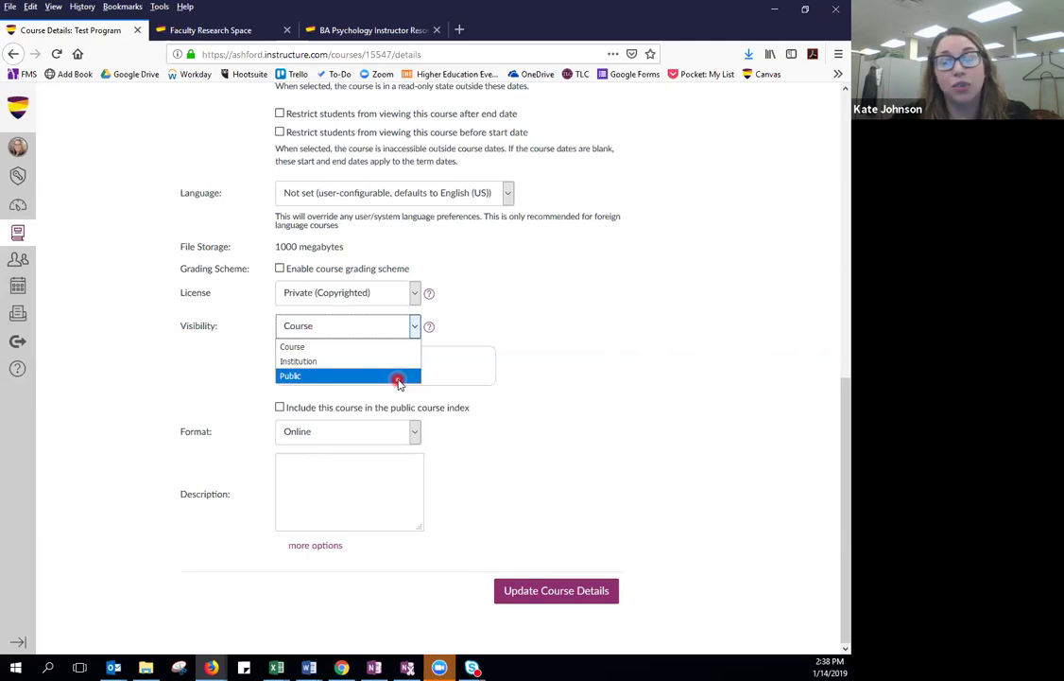
pyautogui.click(546, 353)
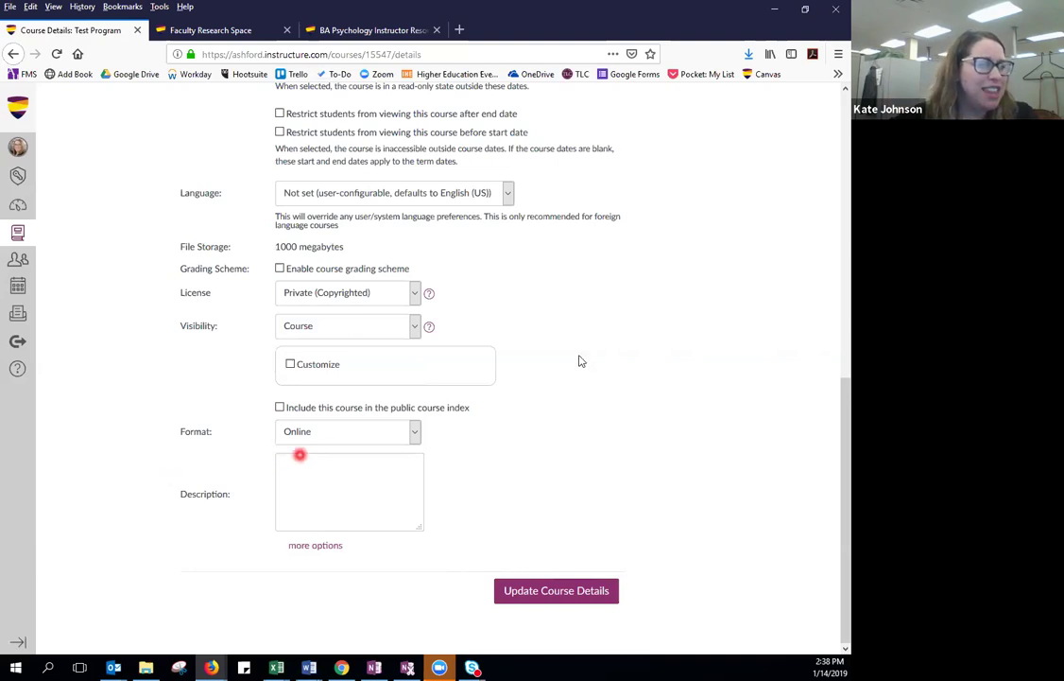
pyautogui.click(413, 432)
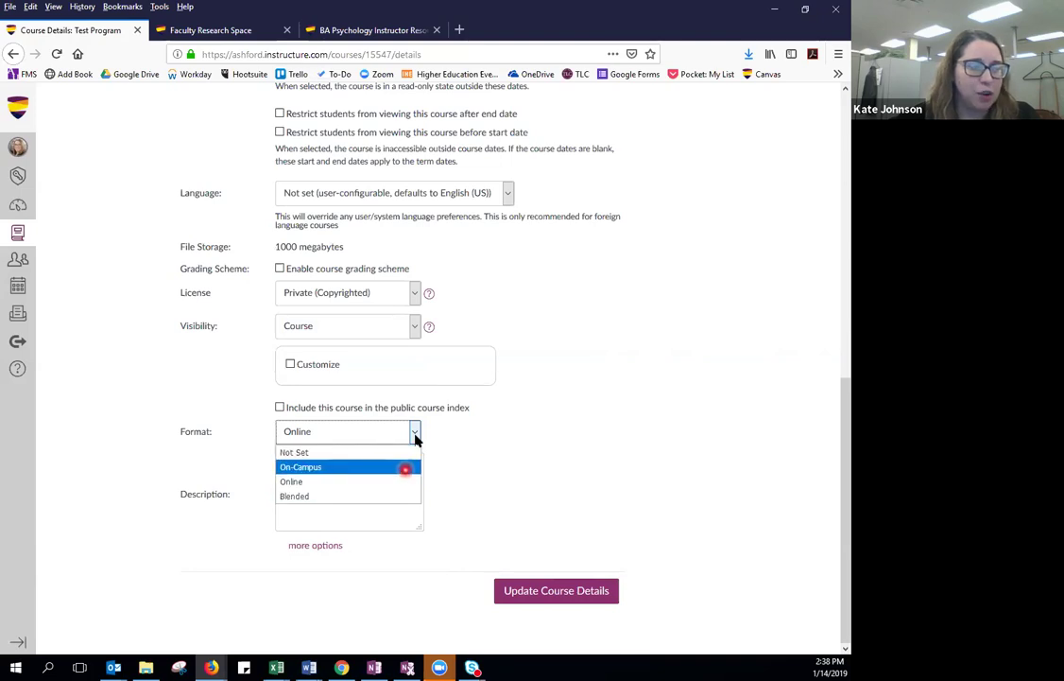
pyautogui.click(414, 435)
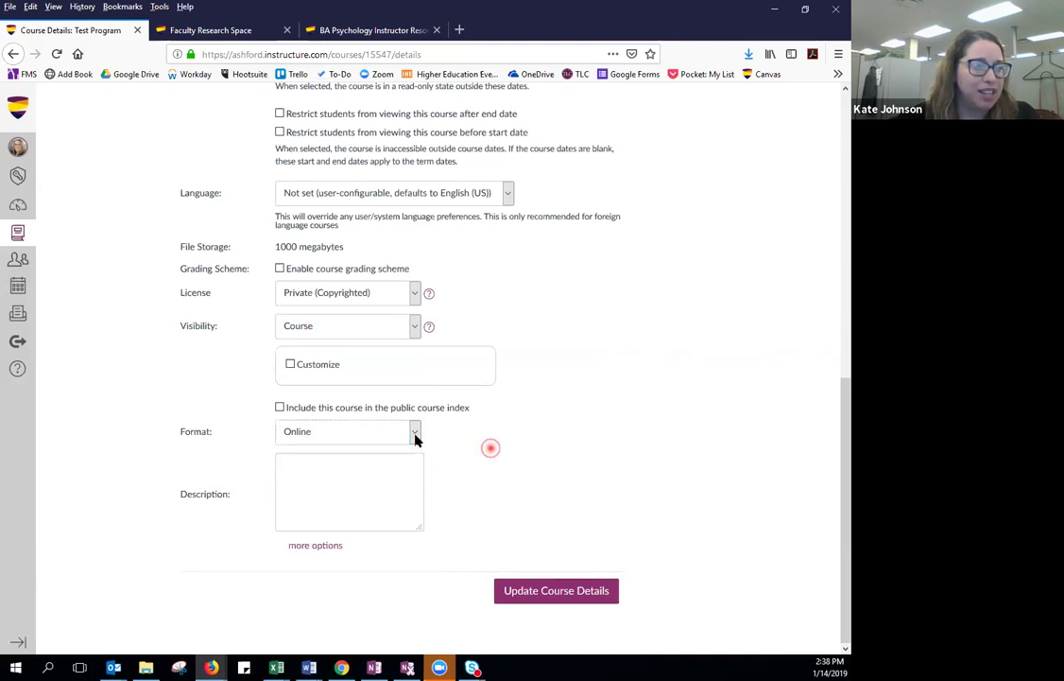
pyautogui.click(565, 599)
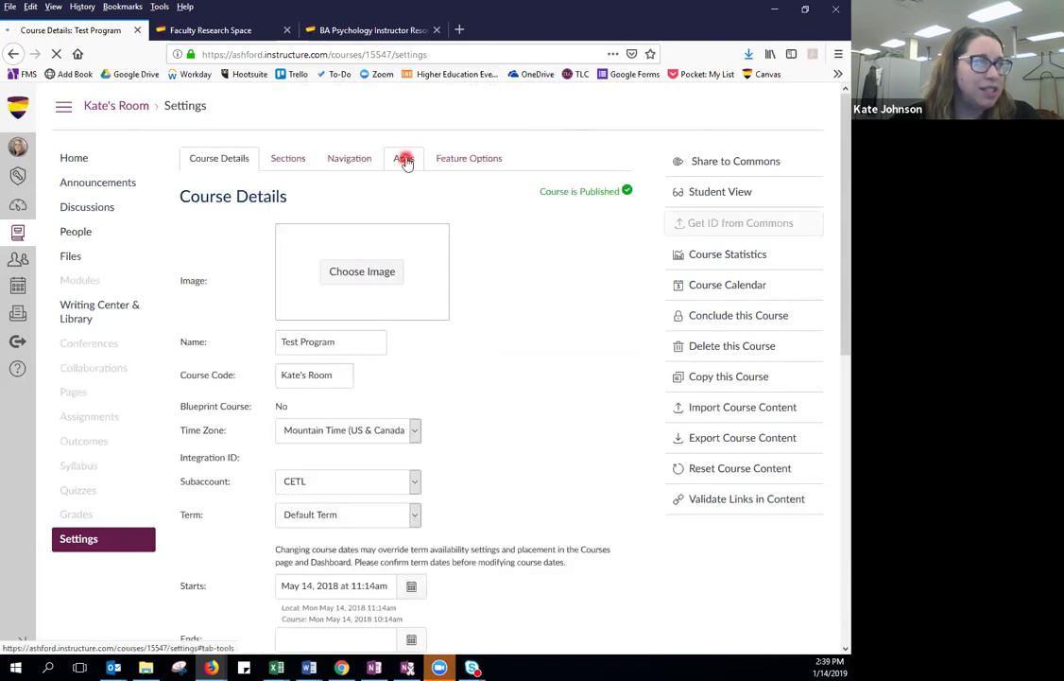
# Show the course's External Apps and filter them by the name 'redirect'.
pyautogui.click(405, 161)
pyautogui.click(288, 161)
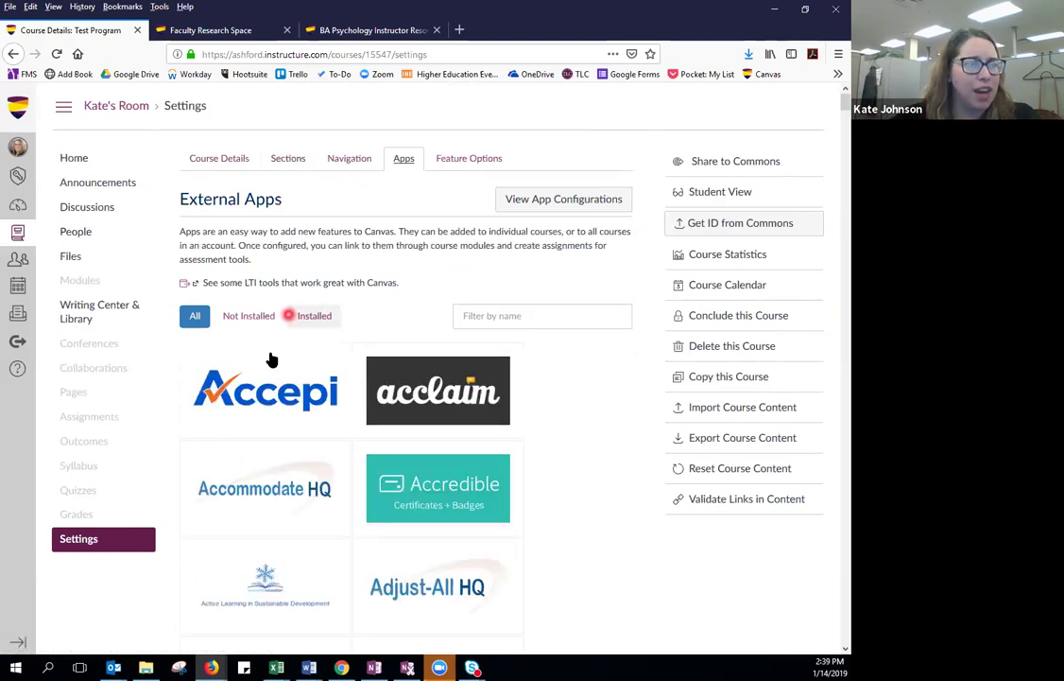
pyautogui.scroll(-7, 575, 420)
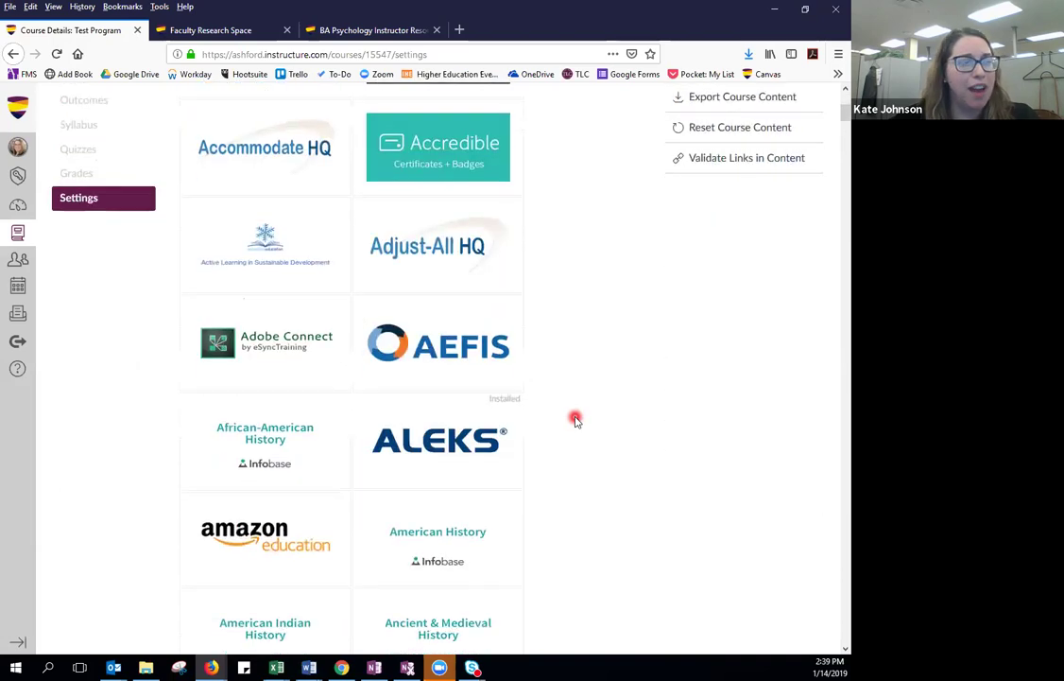
pyautogui.scroll(-8, 575, 419)
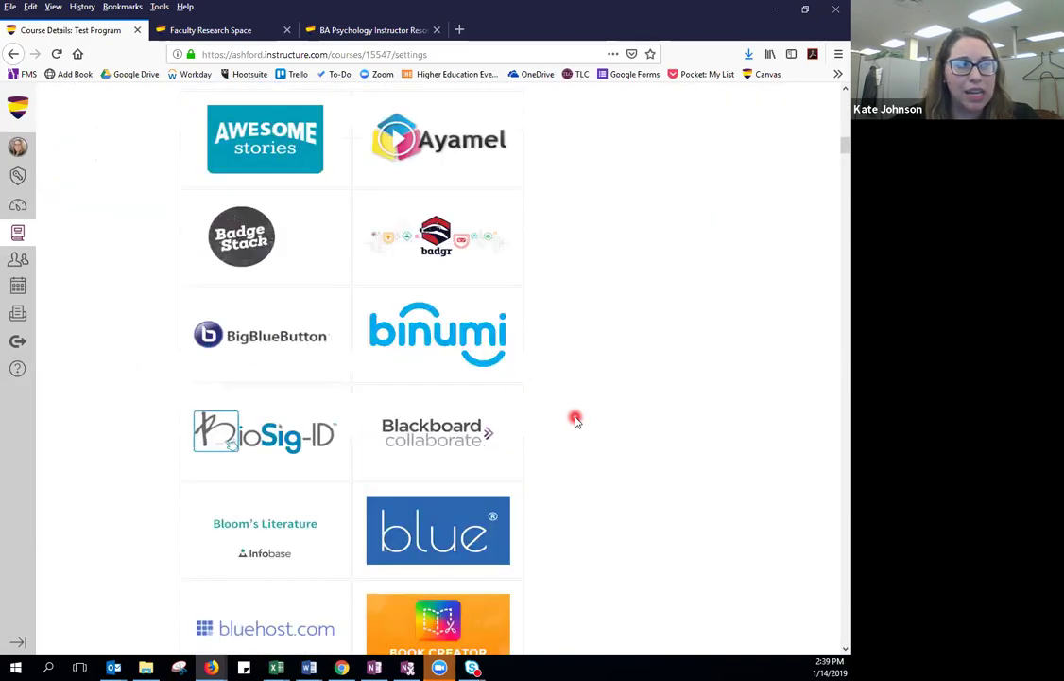
pyautogui.scroll(15, 574, 420)
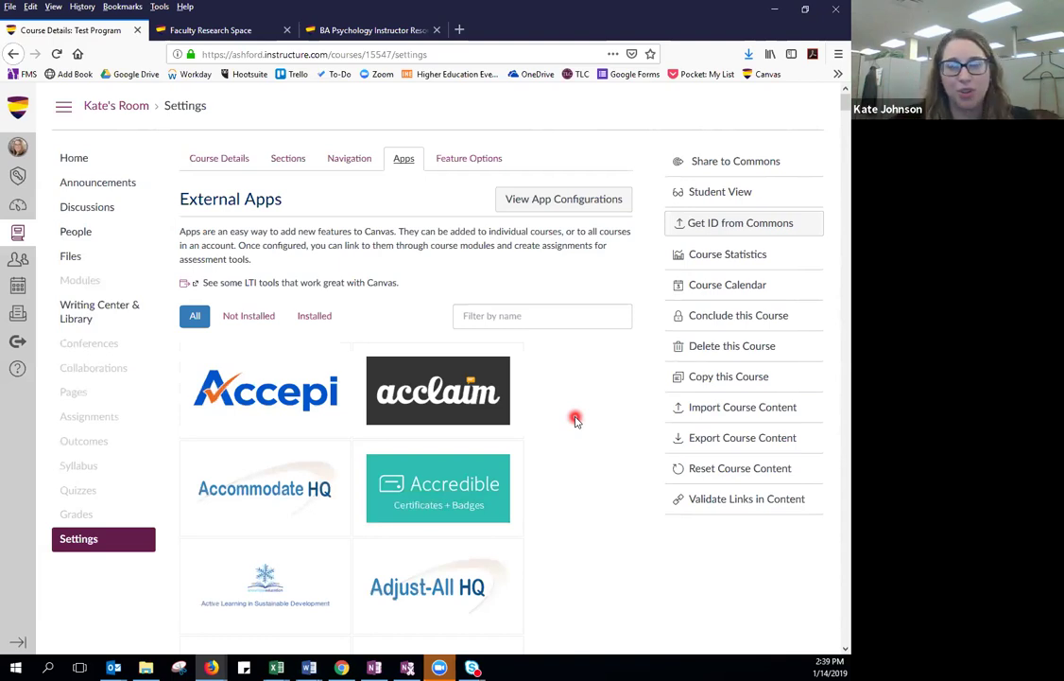
pyautogui.click(517, 318)
pyautogui.write('r')
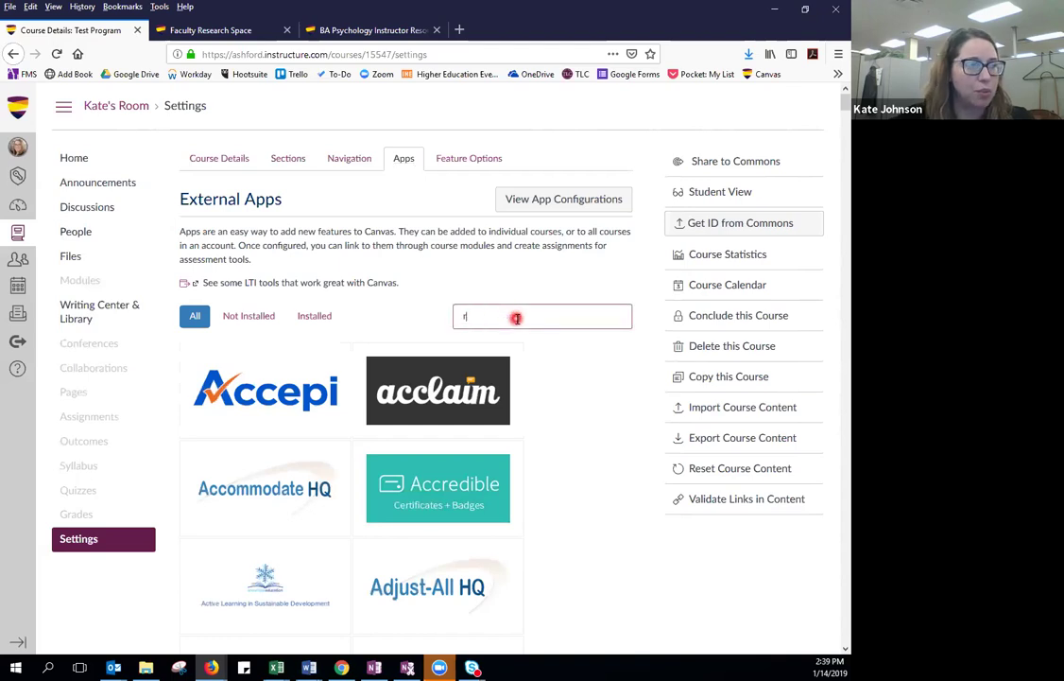
pyautogui.write('edirect')
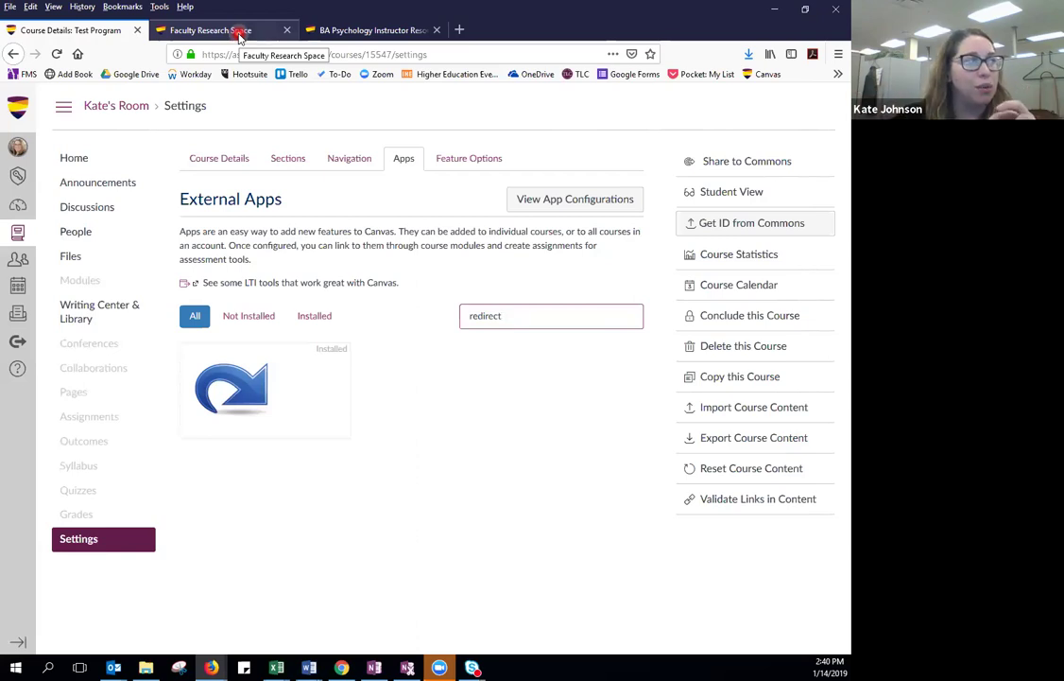
# Switch to Faculty Research Space and open its Ashford Faculty Creative Scholarship Blog link.
pyautogui.click(240, 36)
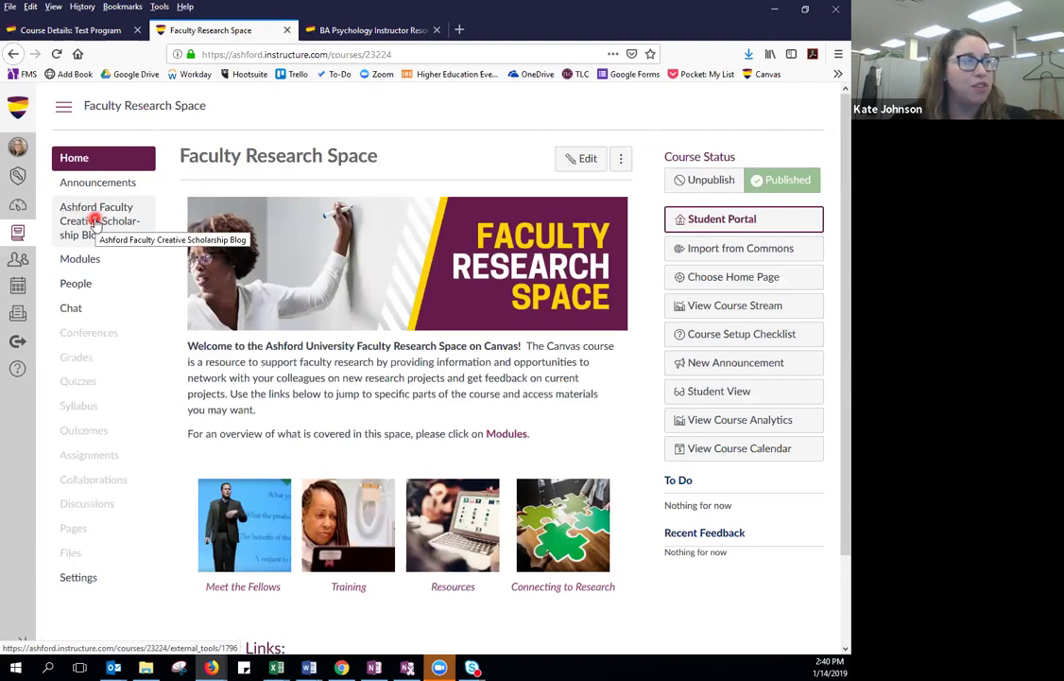
pyautogui.click(95, 223)
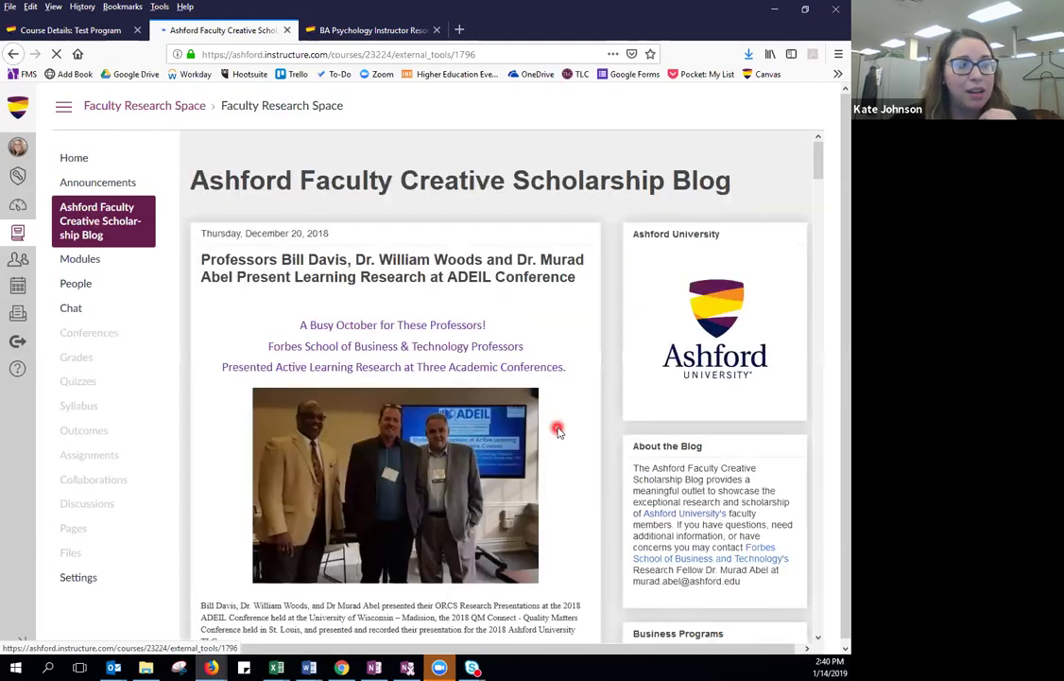
pyautogui.scroll(-3, 557, 427)
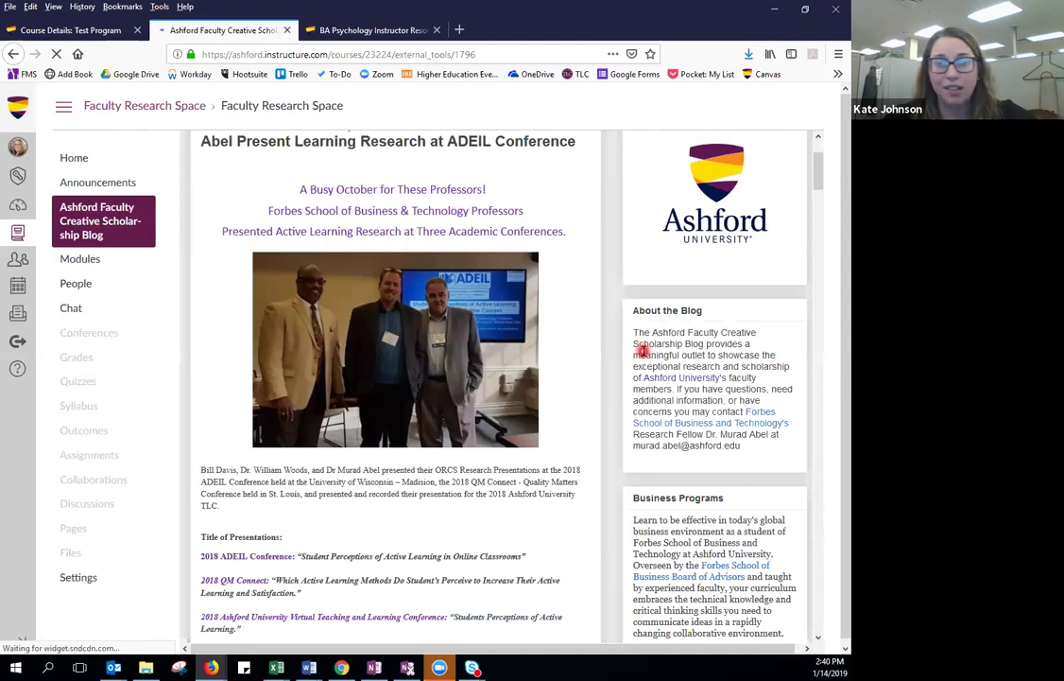
pyautogui.scroll(-2, 620, 369)
pyautogui.scroll(-10, 620, 370)
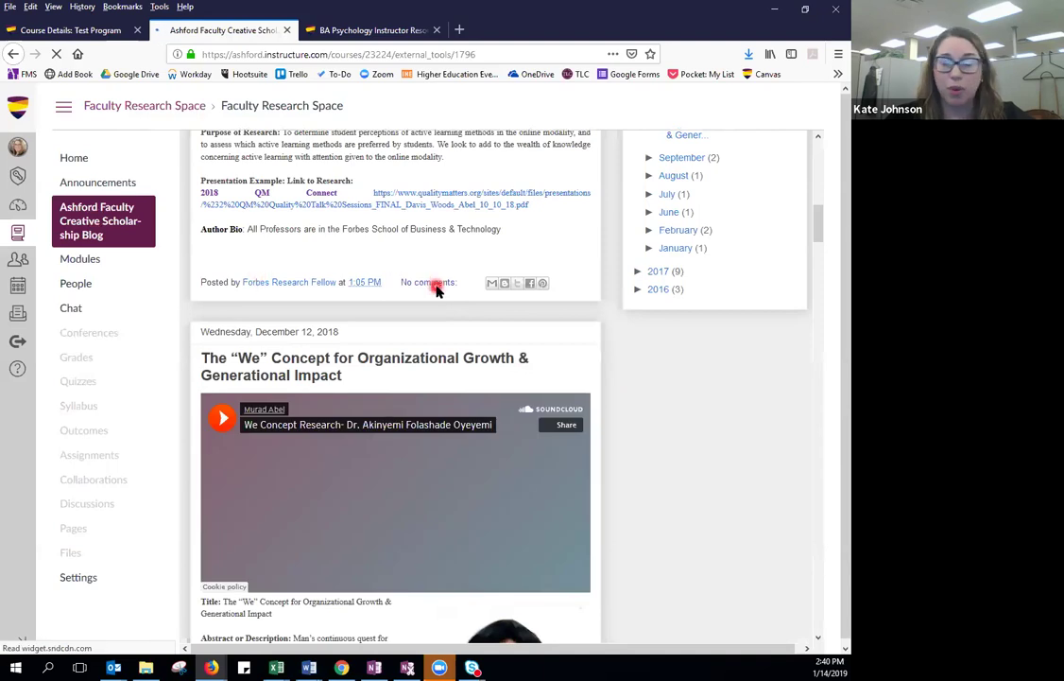
pyautogui.scroll(-5, 437, 287)
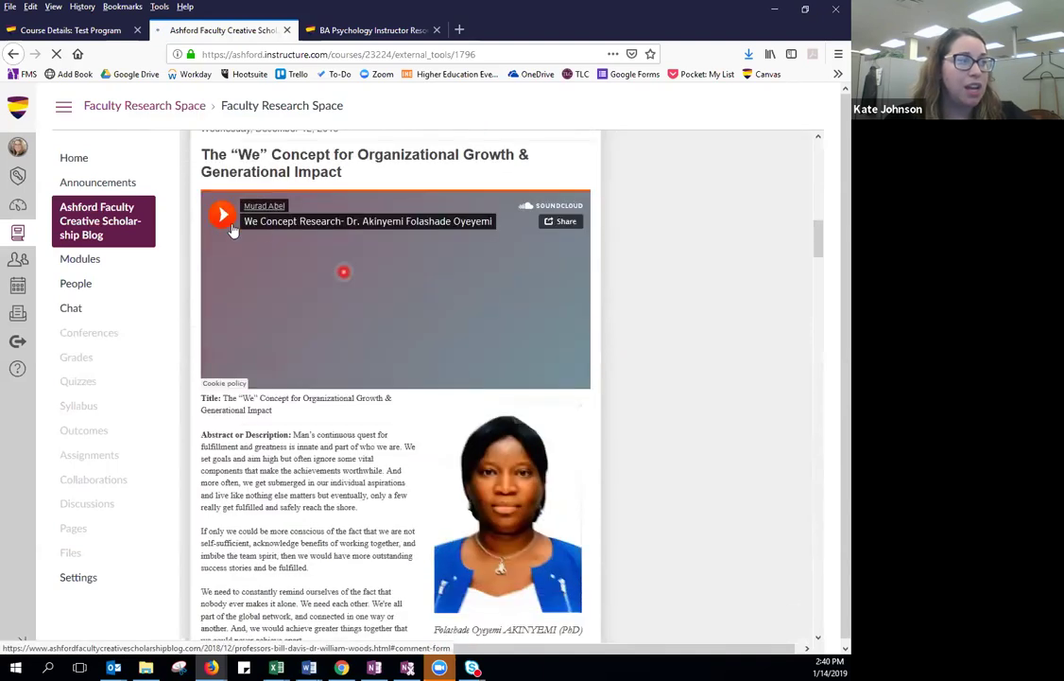
# Play and then pause the "We" Concept podcast on the blog.
pyautogui.click(224, 216)
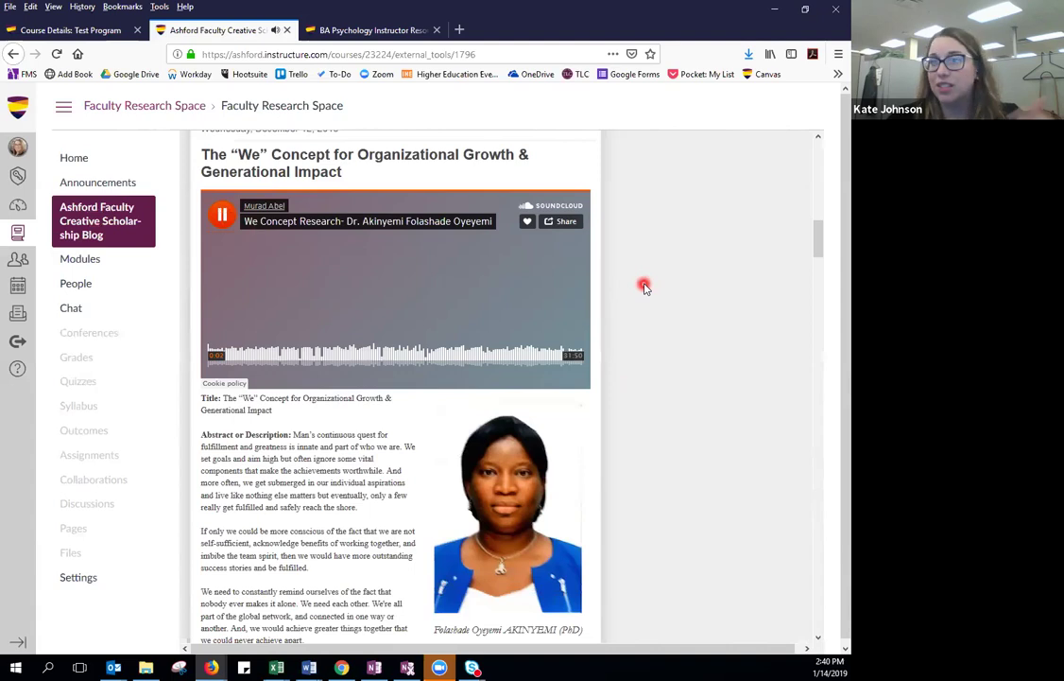
pyautogui.click(220, 218)
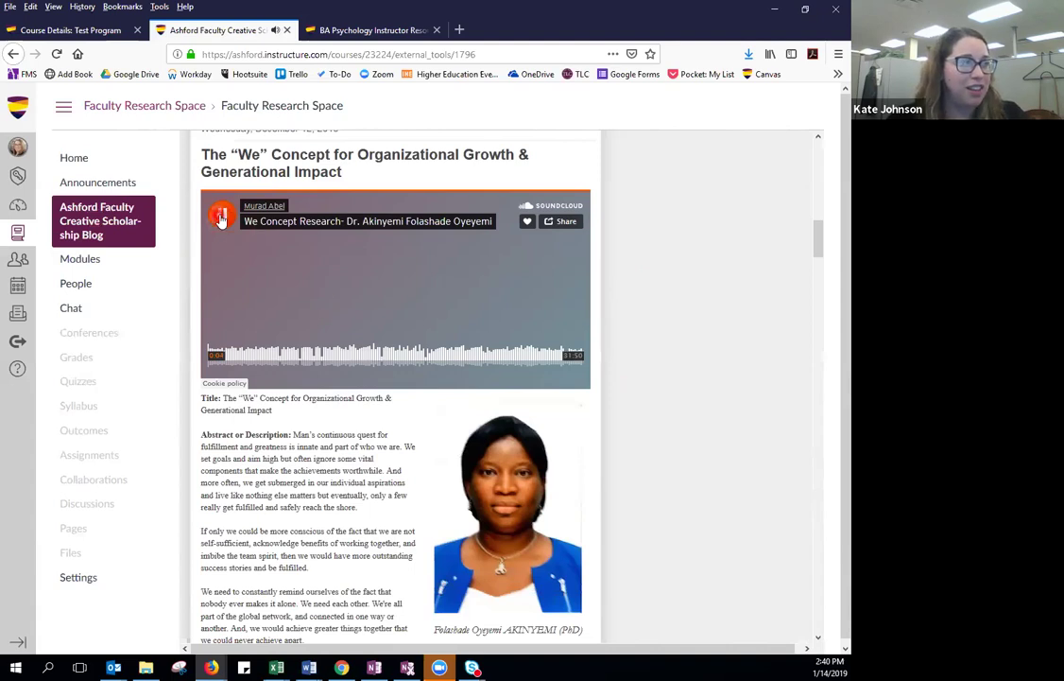
pyautogui.scroll(-8, 680, 318)
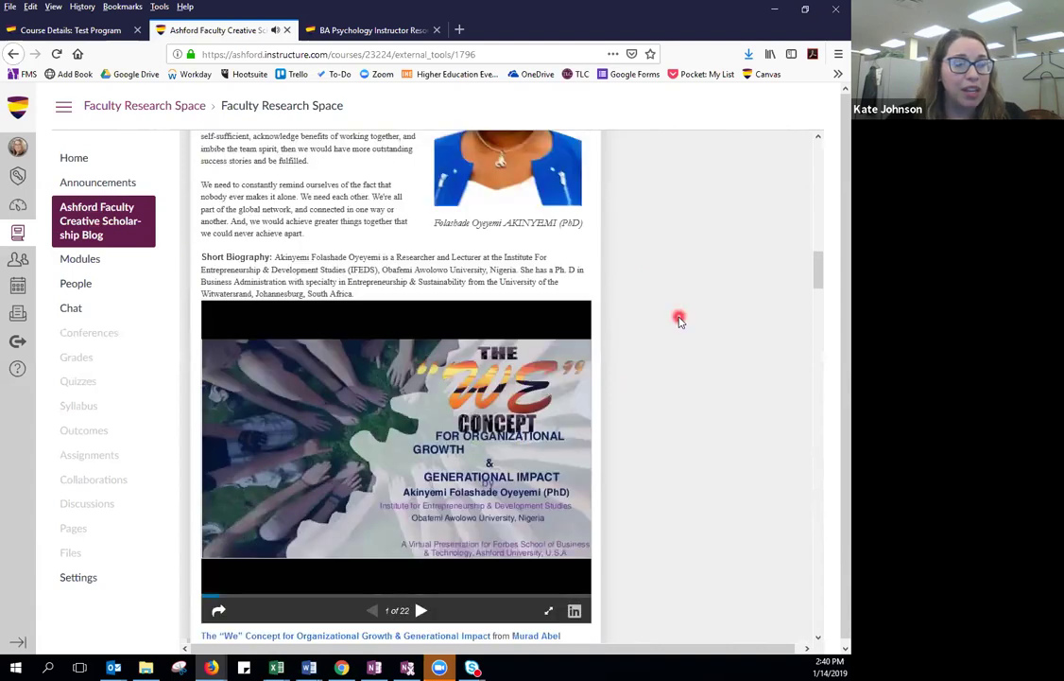
pyautogui.scroll(-10, 680, 319)
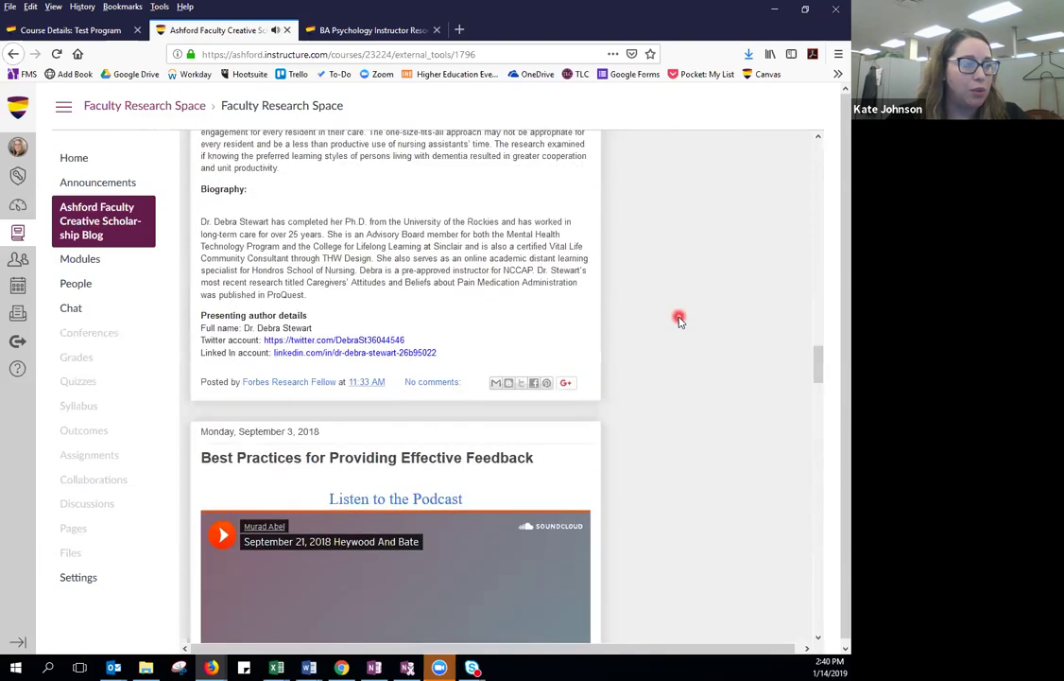
pyautogui.scroll(-2, 680, 319)
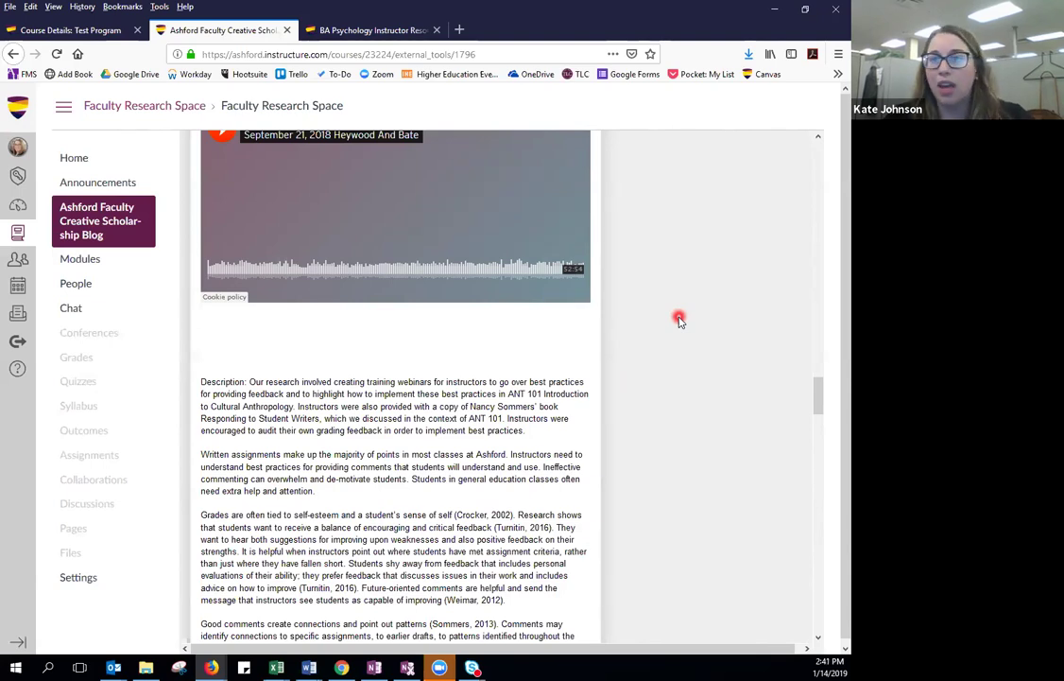
pyautogui.scroll(20, 680, 319)
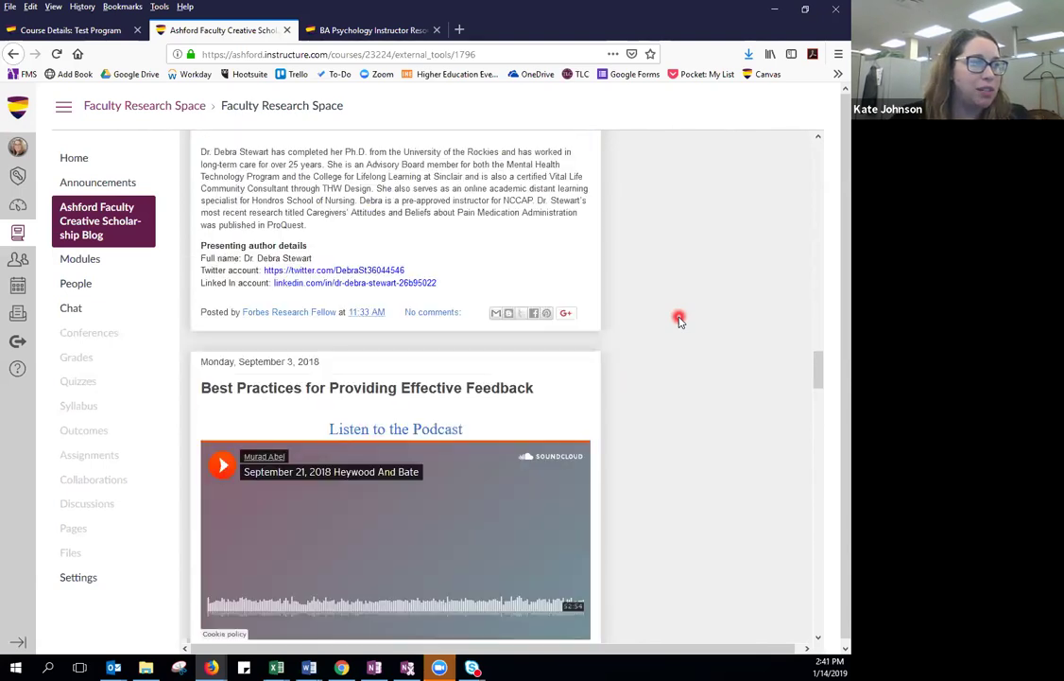
pyautogui.scroll(5, 678, 321)
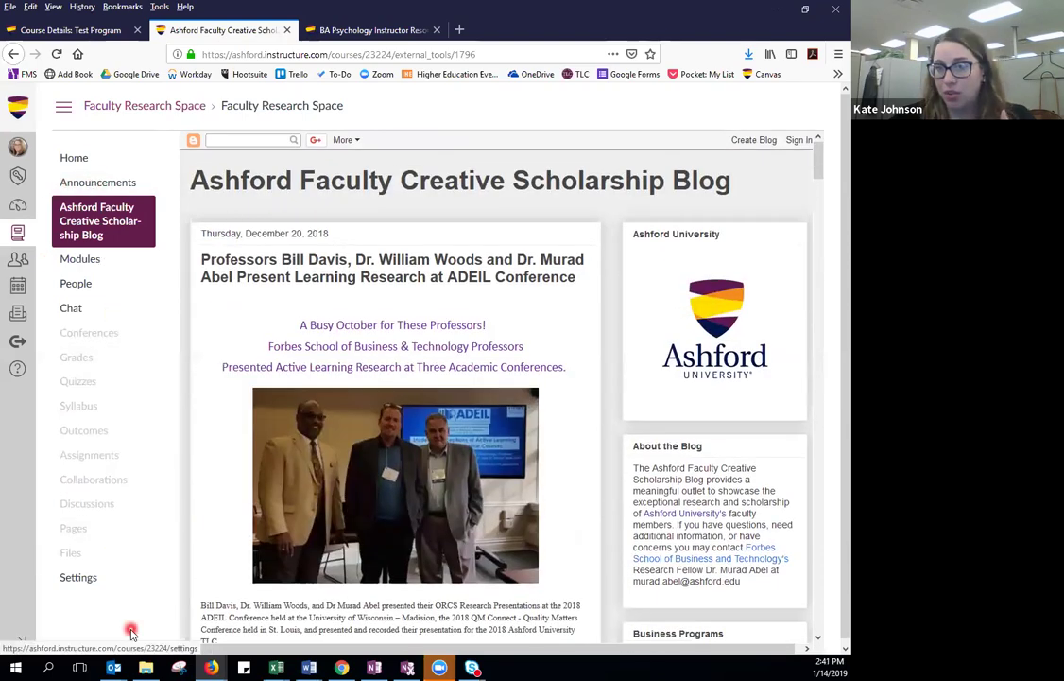
# Close the scholarship blog, return to the test course, and go to its Pages.
pyautogui.click(288, 29)
pyautogui.click(41, 34)
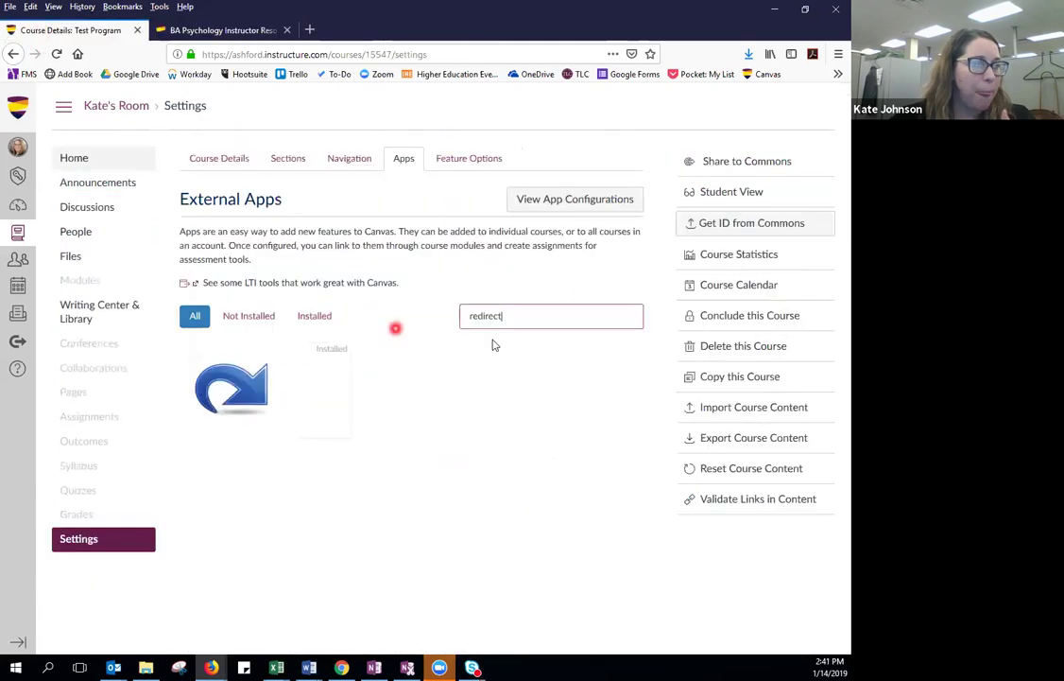
pyautogui.click(85, 547)
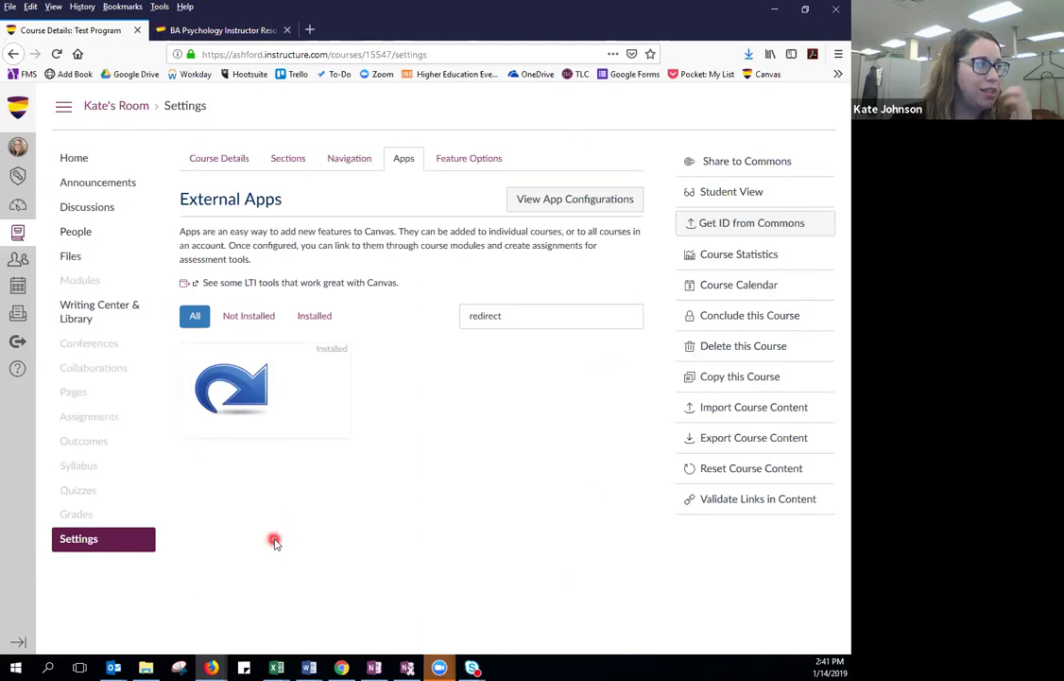
pyautogui.click(80, 395)
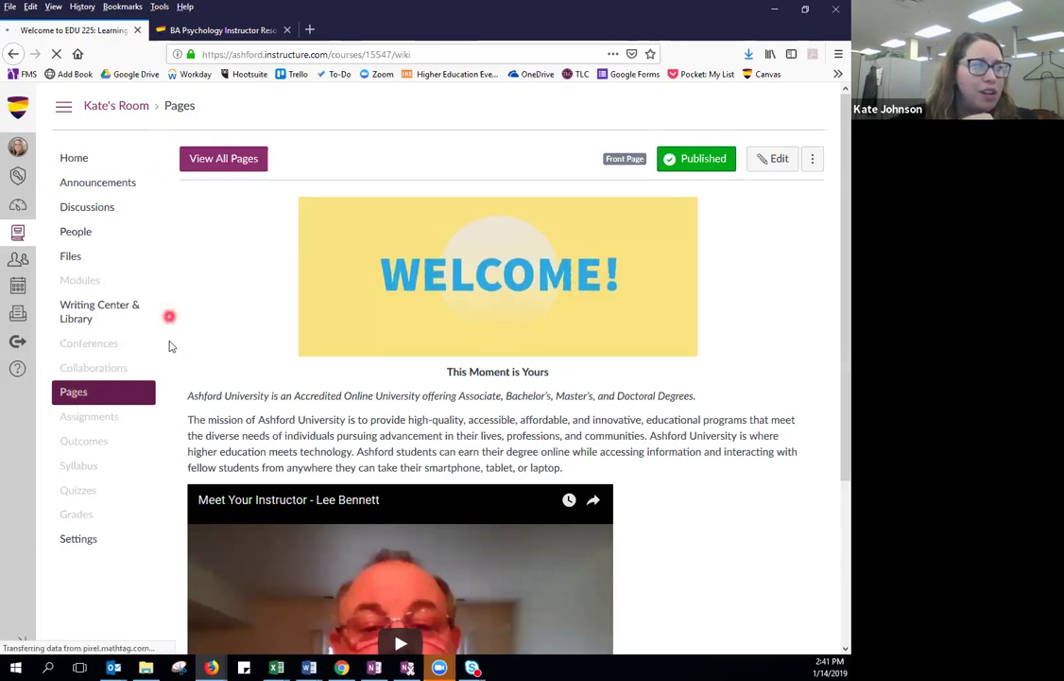
# List every page in the test course via View All Pages.
pyautogui.click(216, 166)
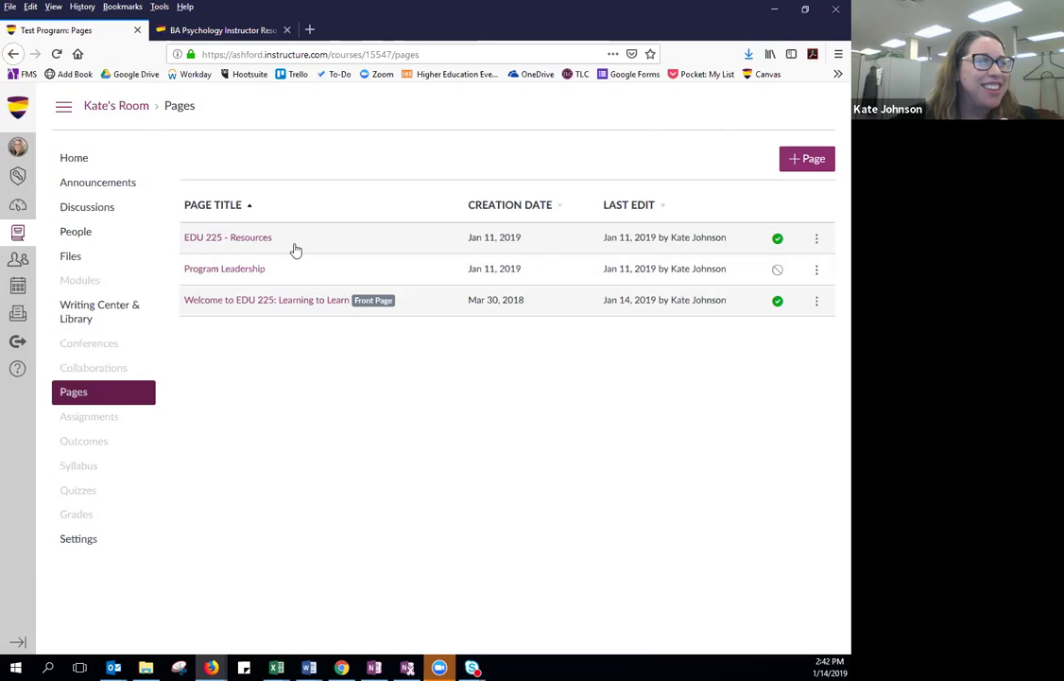
# Attempt to unpublish the Welcome front page, then open the EDU 225 - Resources page.
pyautogui.click(776, 305)
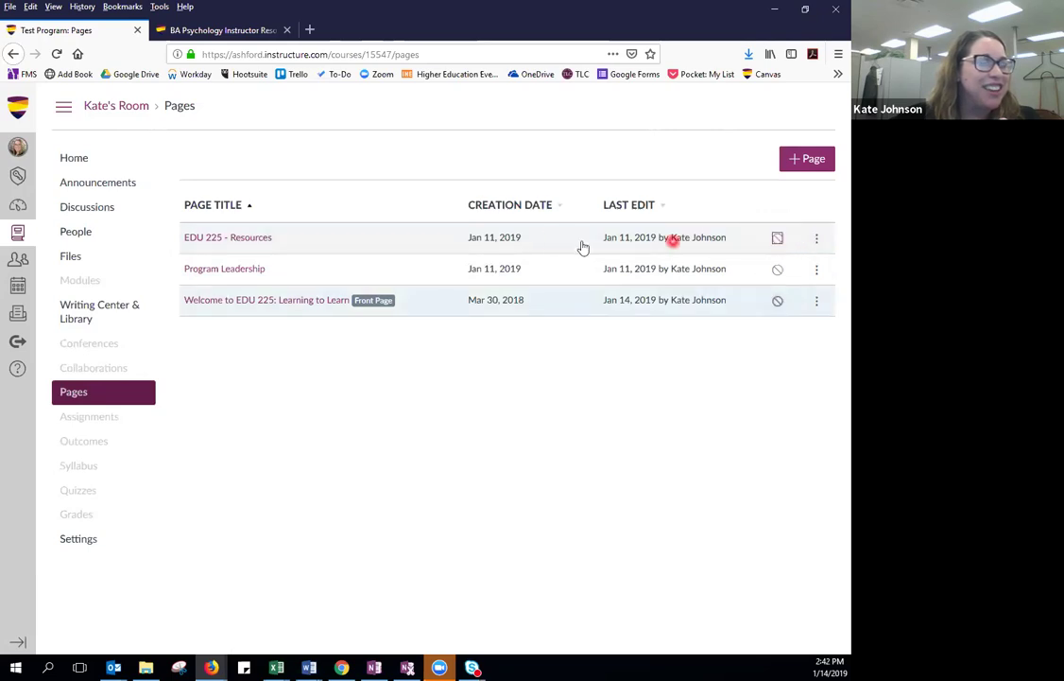
pyautogui.click(298, 237)
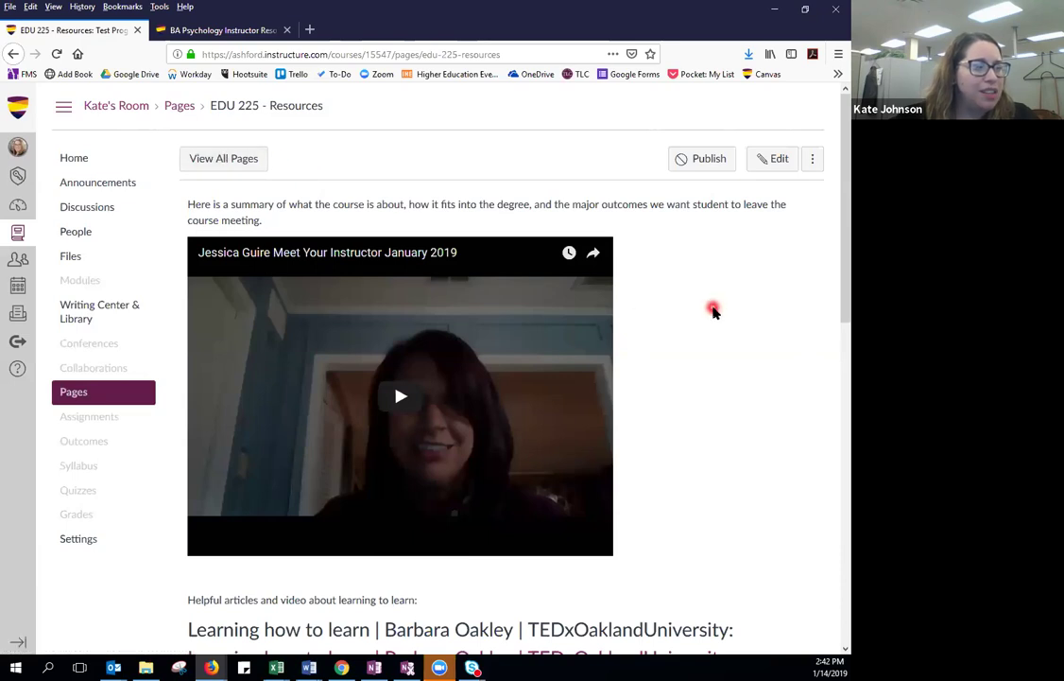
pyautogui.scroll(-5, 714, 312)
pyautogui.scroll(-3, 713, 312)
pyautogui.scroll(3, 713, 312)
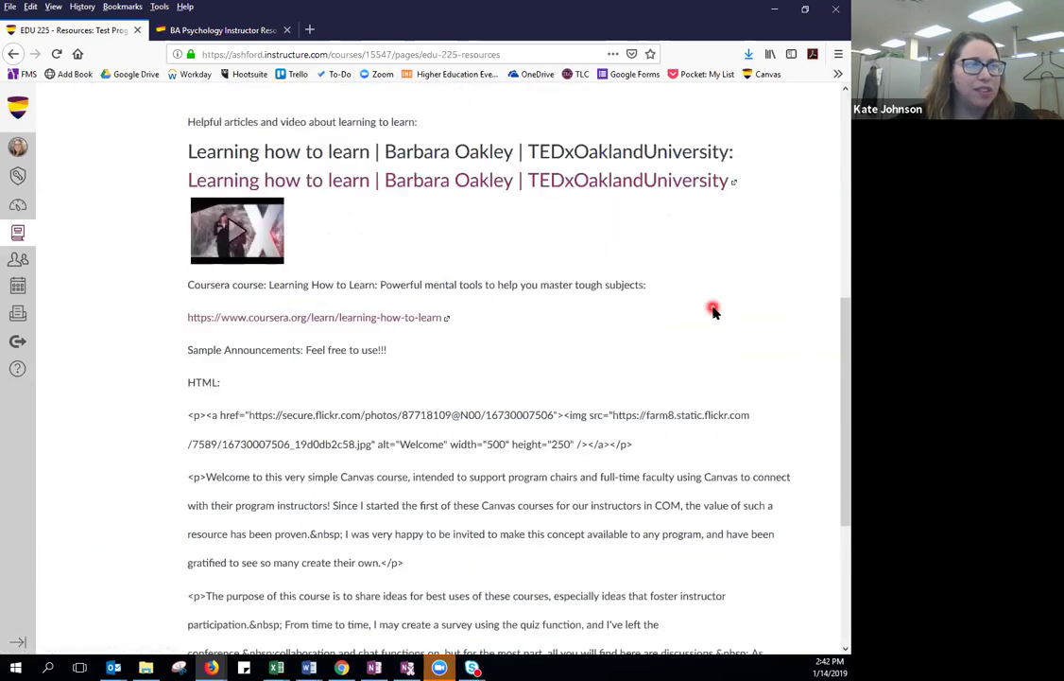
pyautogui.scroll(5, 714, 312)
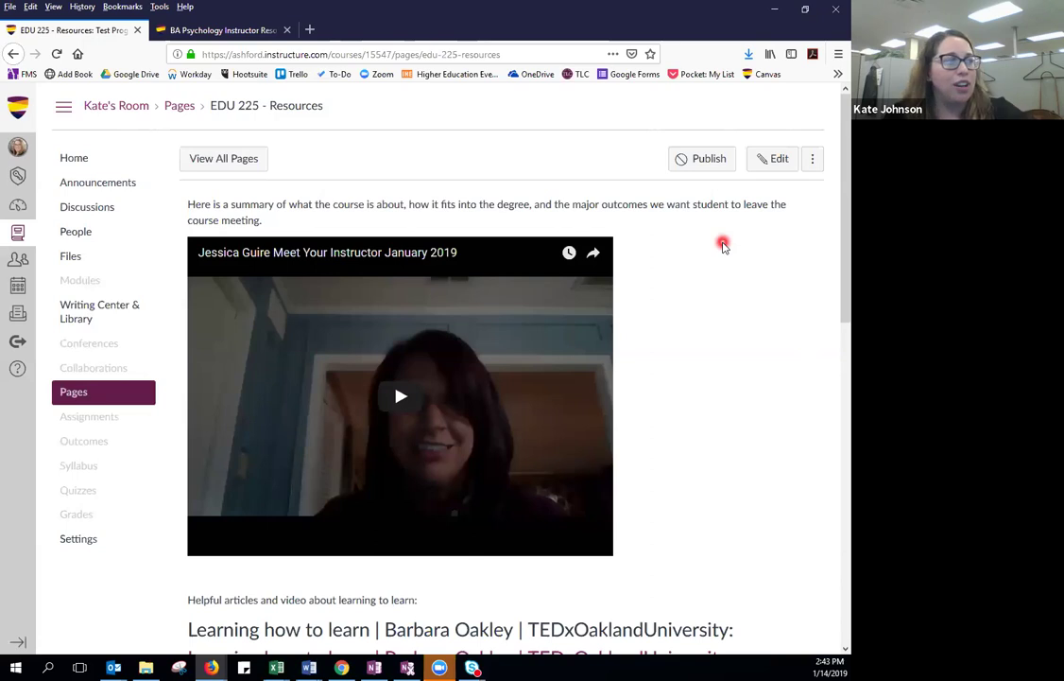
pyautogui.scroll(-1, 714, 245)
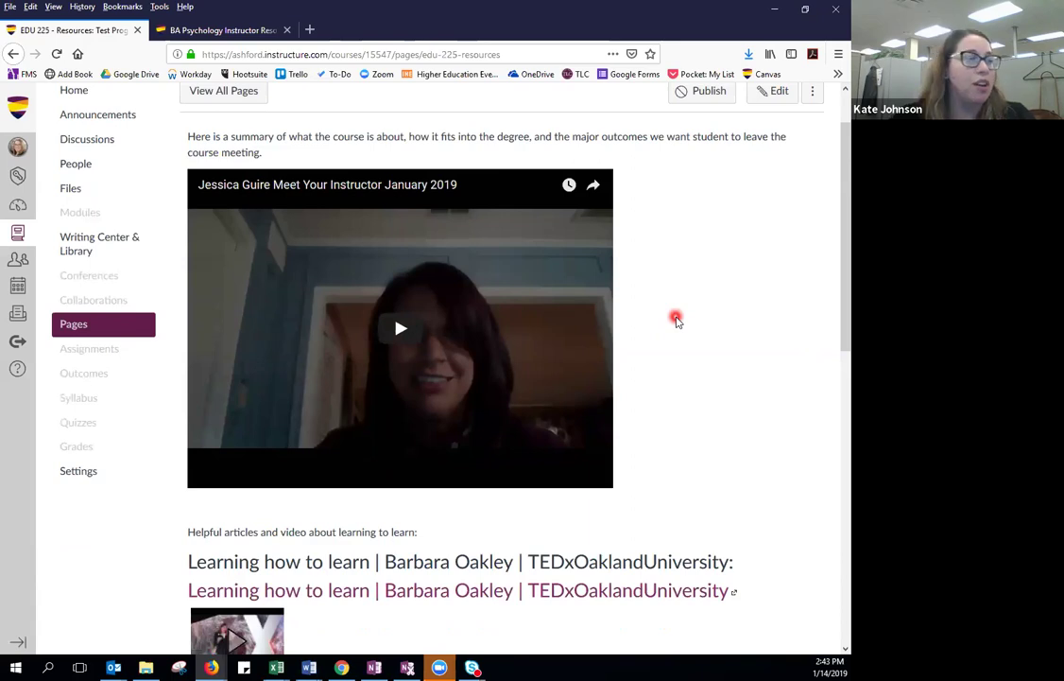
pyautogui.scroll(-3, 676, 320)
pyautogui.scroll(-2, 676, 320)
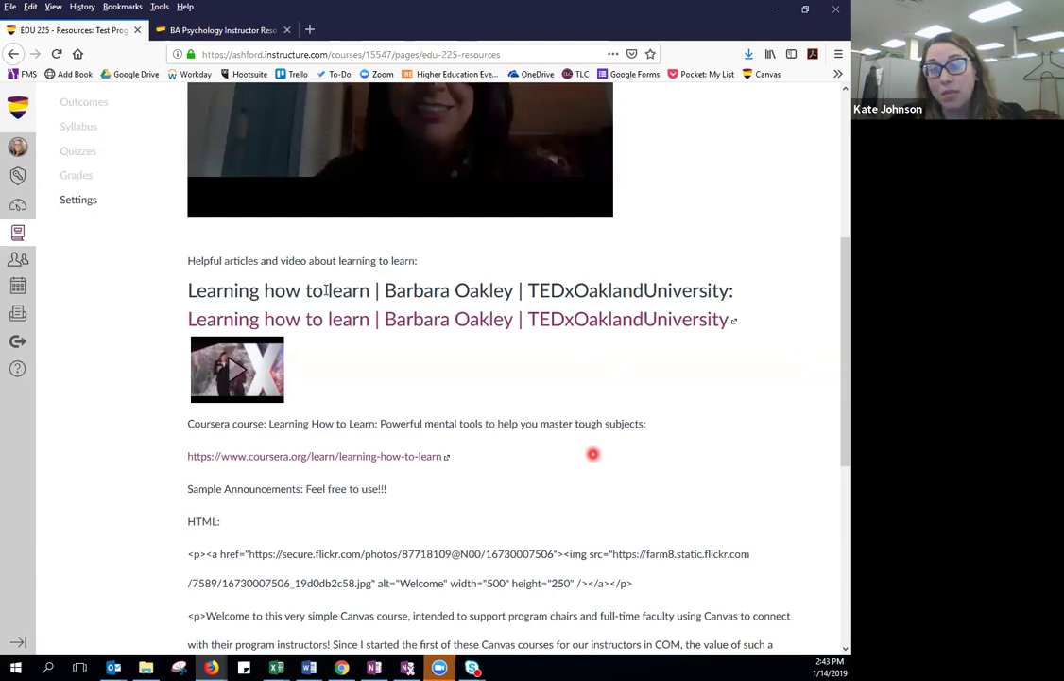
pyautogui.scroll(-5, 326, 290)
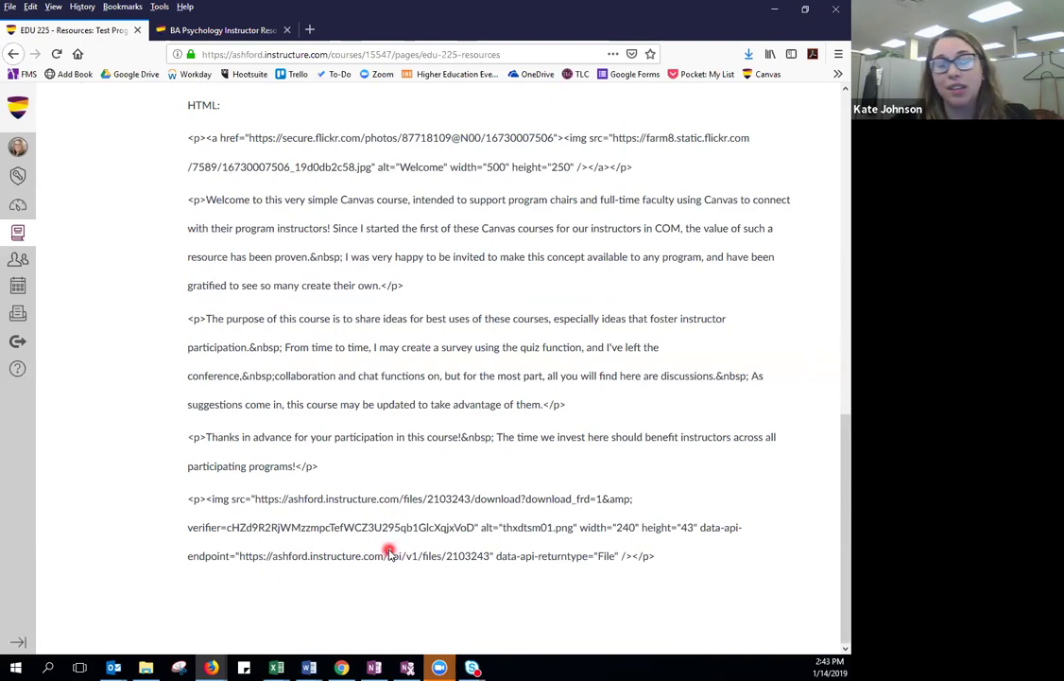
pyautogui.scroll(15, 388, 553)
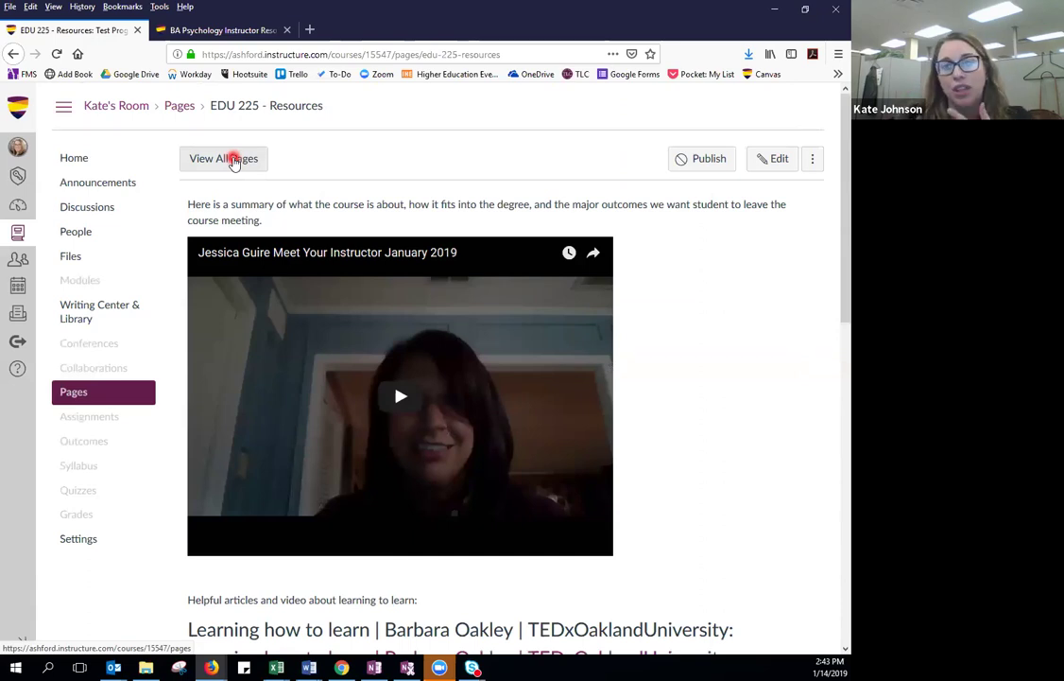
pyautogui.click(222, 158)
# From the pages list, start a new page titled 'This is a page'.
pyautogui.click(615, 251)
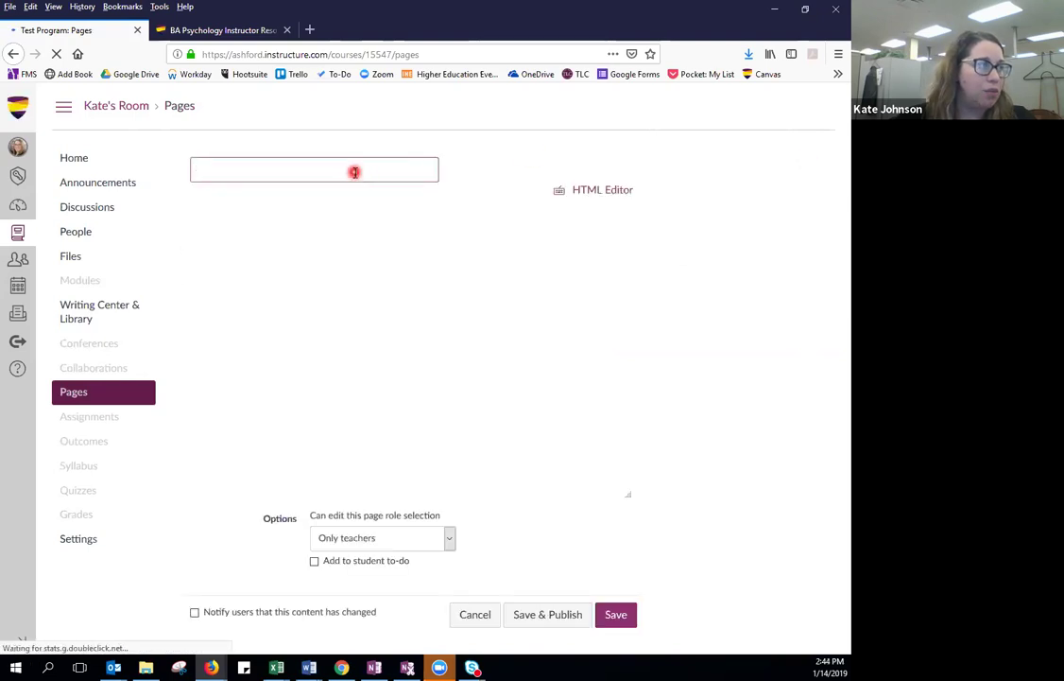
pyautogui.click(348, 170)
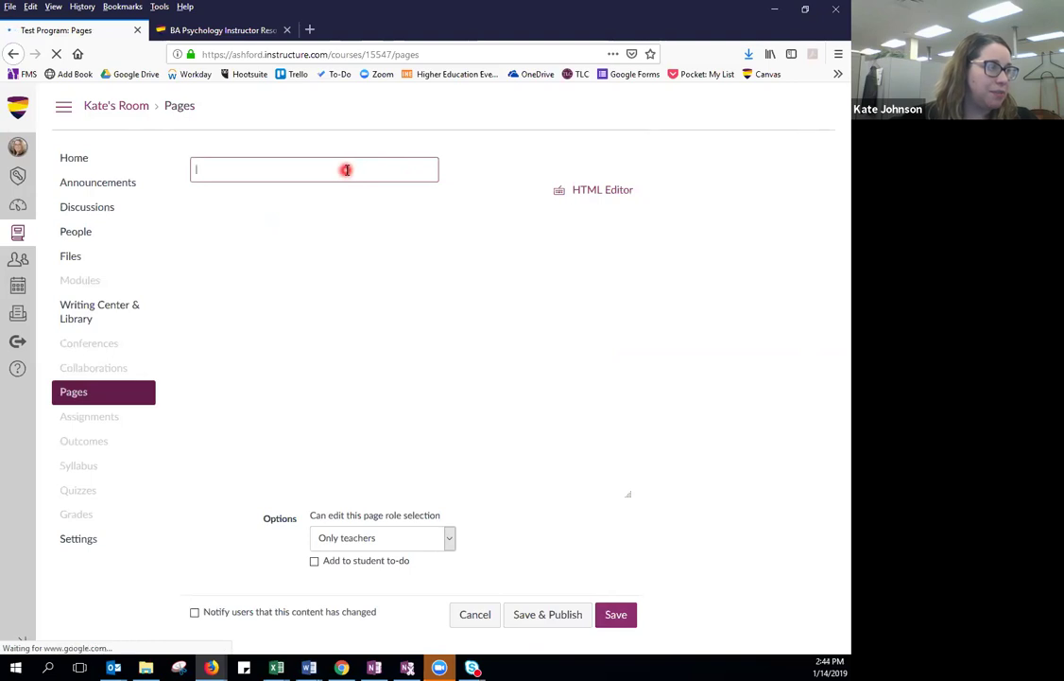
pyautogui.write('Thi')
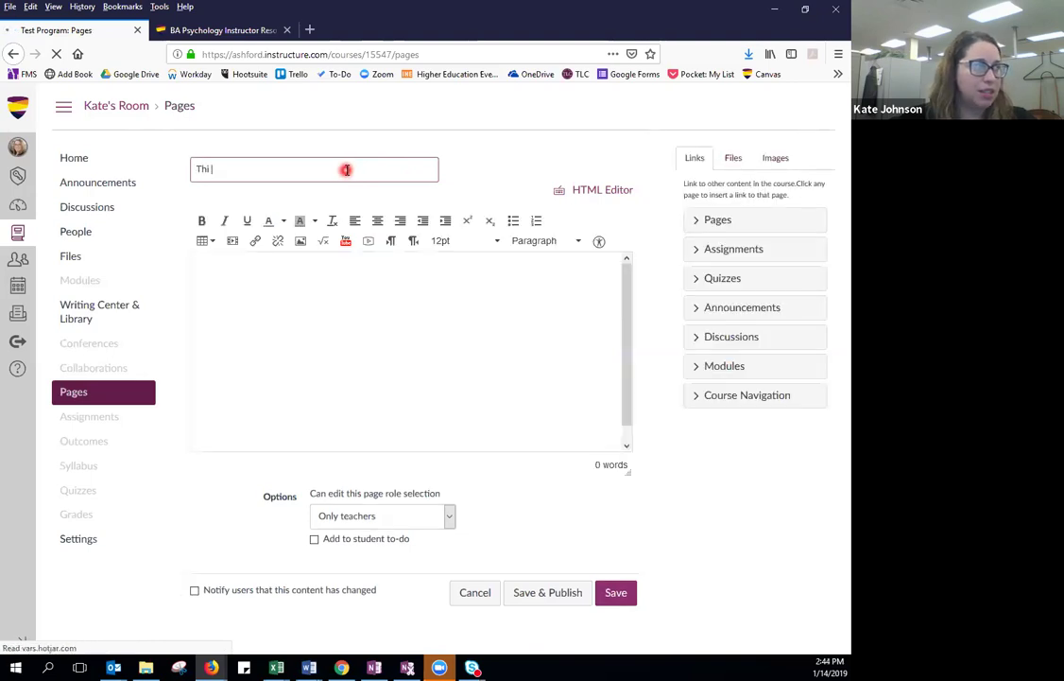
pyautogui.write('s is a page.')
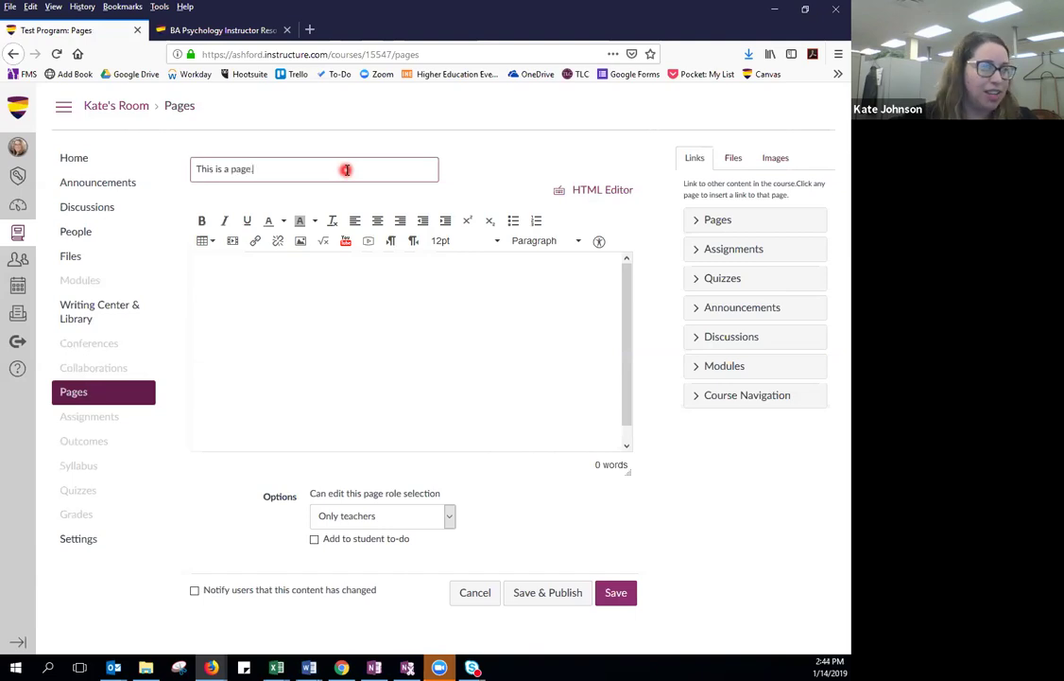
# Paste the Ashford University mission paragraph from Word into the page body and save it.
pyautogui.click(320, 299)
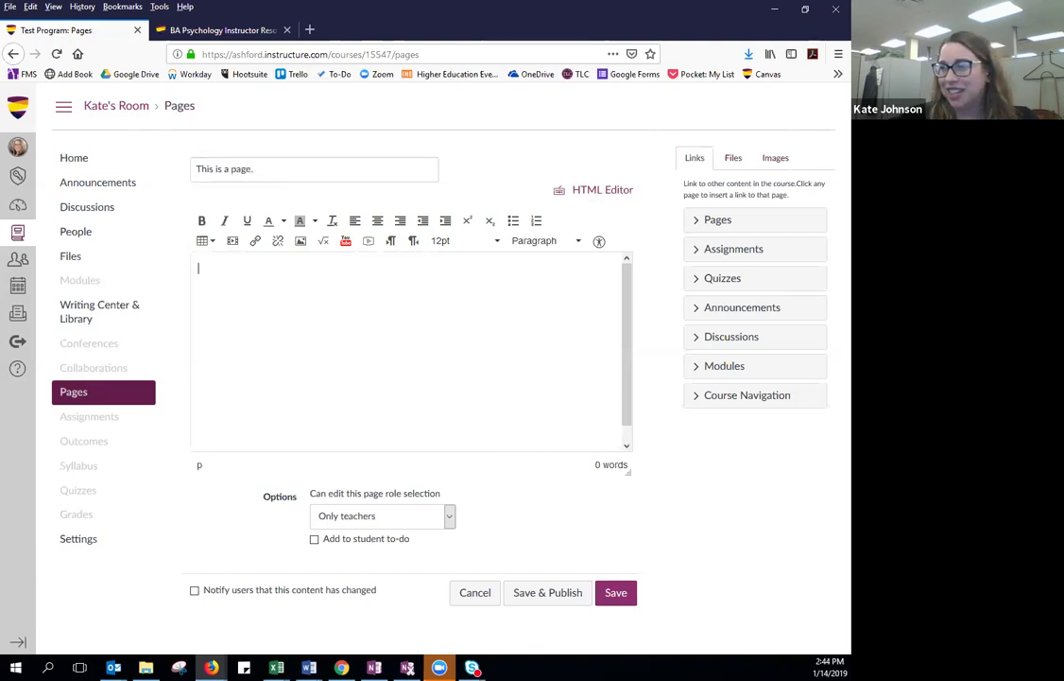
pyautogui.click(309, 667)
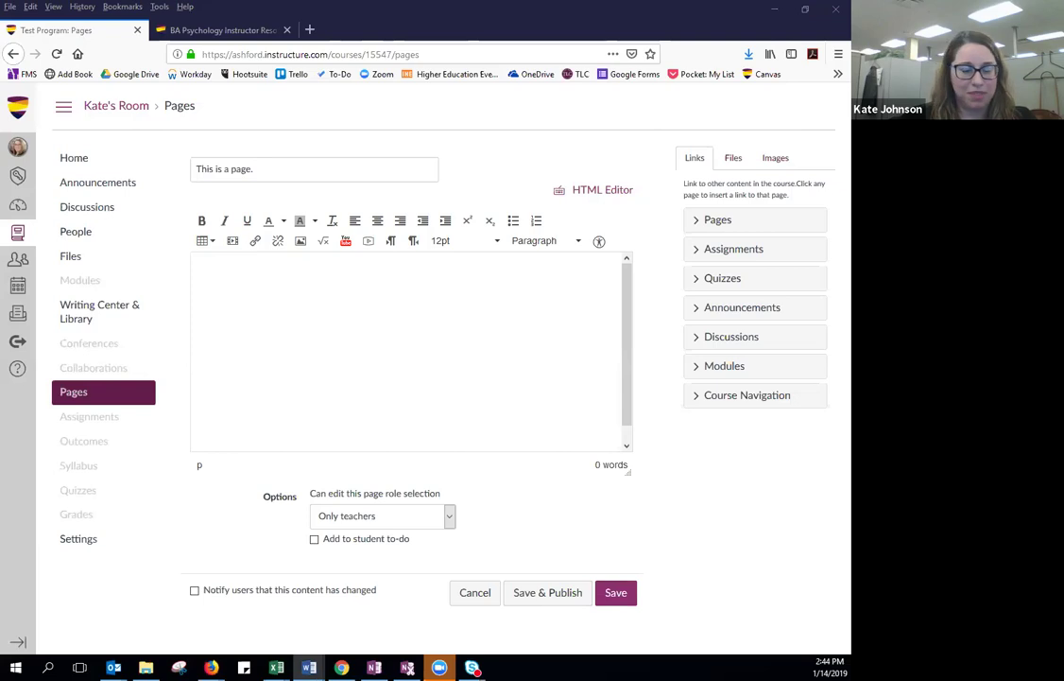
pyautogui.click(342, 289)
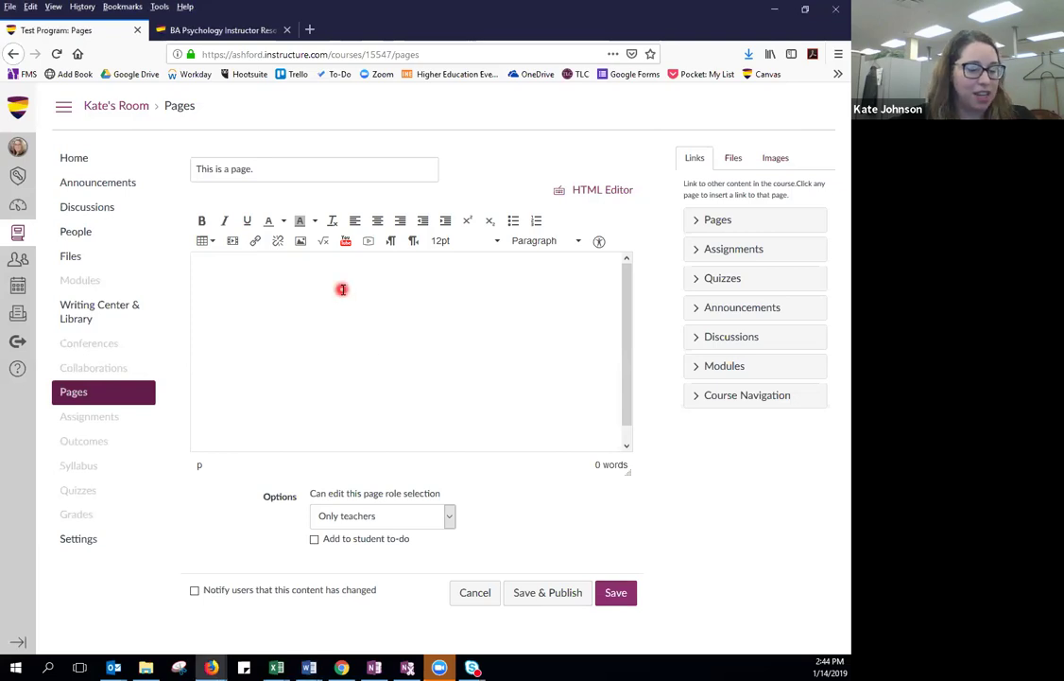
pyautogui.write('The mission of Ashford University is to provide high-quality, accessible, affordable, and innovative, educational programs that meet the diverse needs of individuals pursuing advancement in their lives, professions, and communities. Ashford University is where higher education meets technology. Ashford students can earn their degree online while accessing information and interacting with fellow students from anywhere they can take their smartphone, tablet, or laptop.')
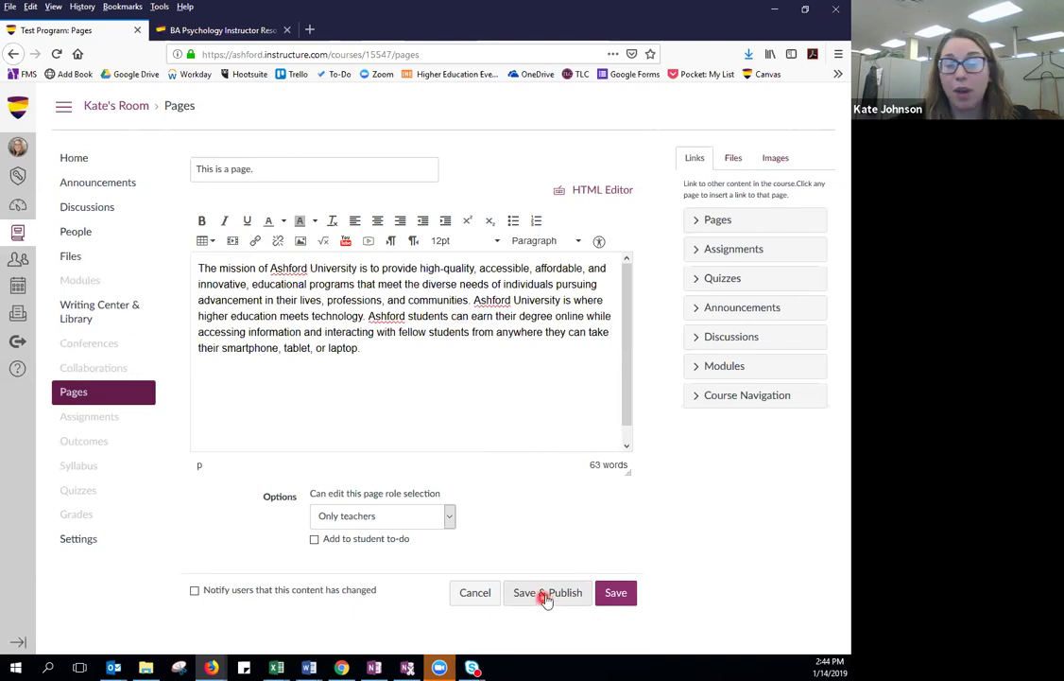
pyautogui.click(616, 593)
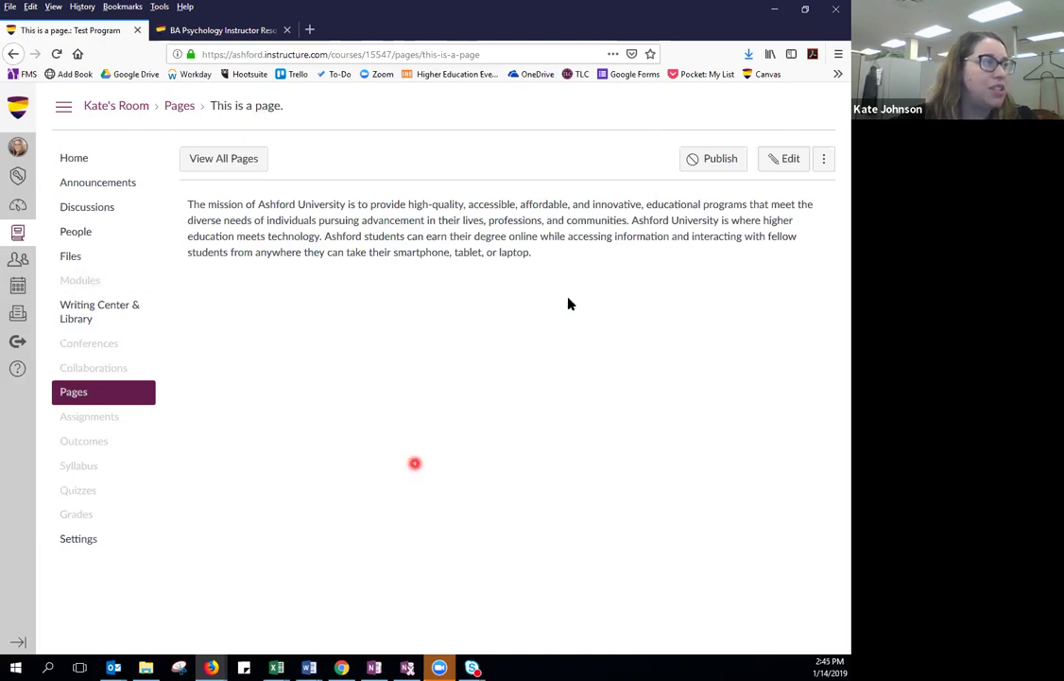
# Open the course Discussions list and create a new blank discussion topic.
pyautogui.click(78, 210)
pyautogui.hotkey('alt', 'Tab')
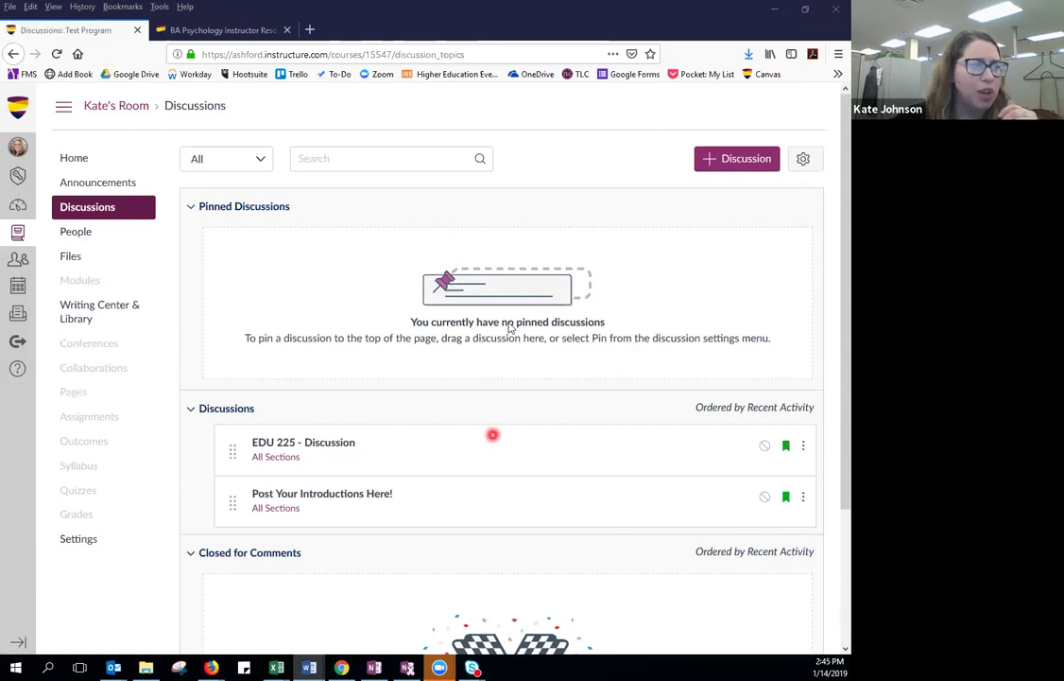
pyautogui.click(718, 160)
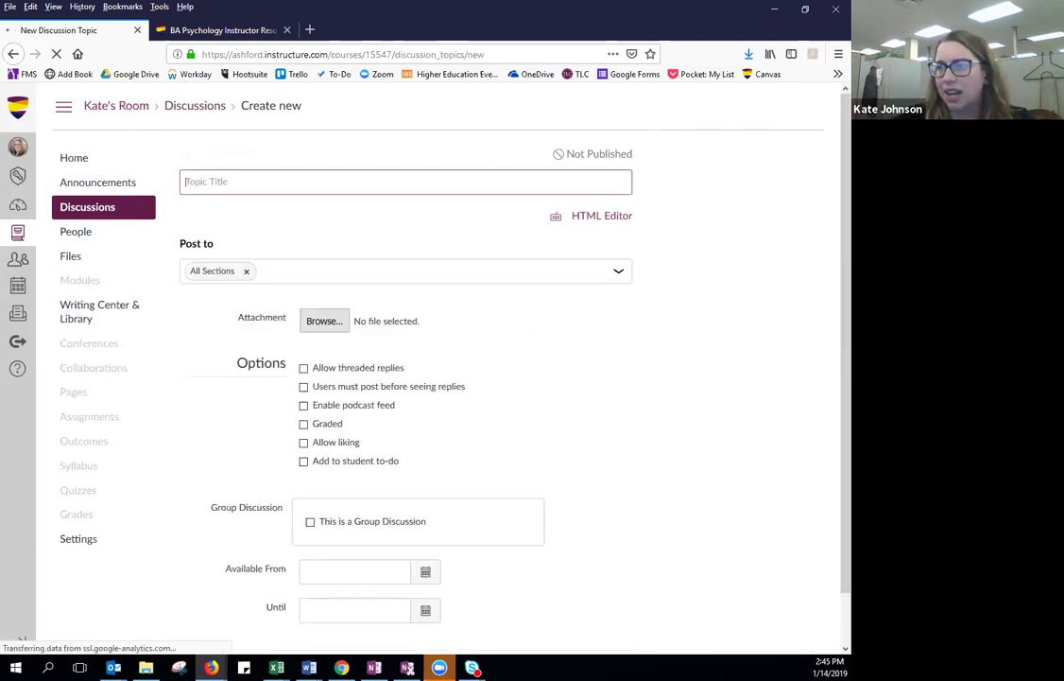
# Title the discussion 'This is a discussion.' and paste the EDU 225 description with its syllabus link.
pyautogui.hotkey('alt', 'Tab')
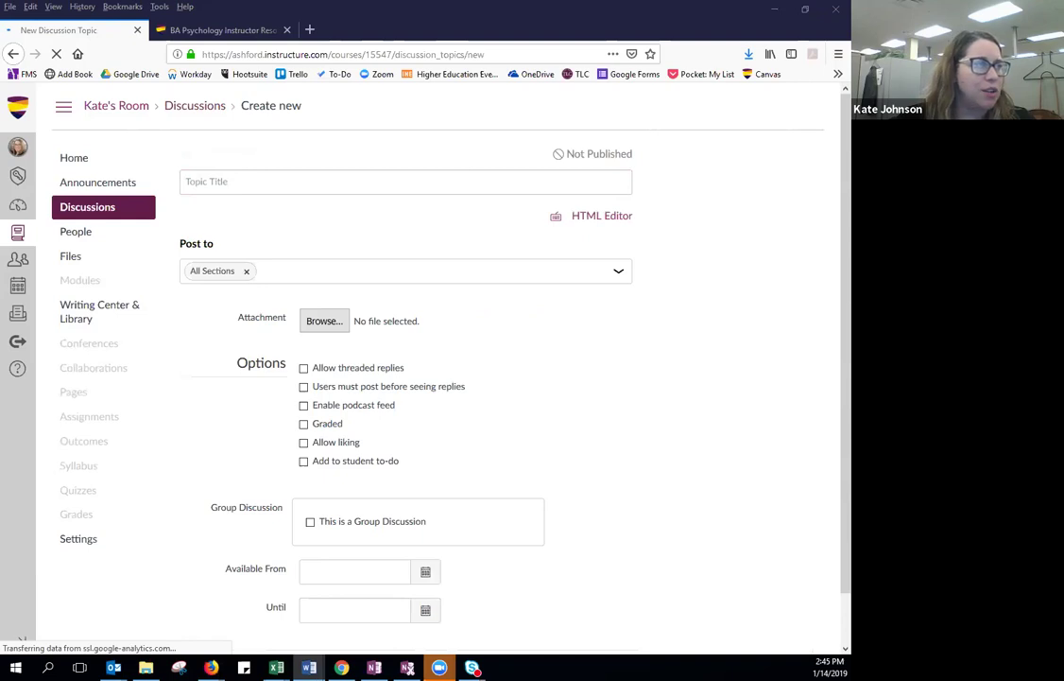
pyautogui.click(448, 183)
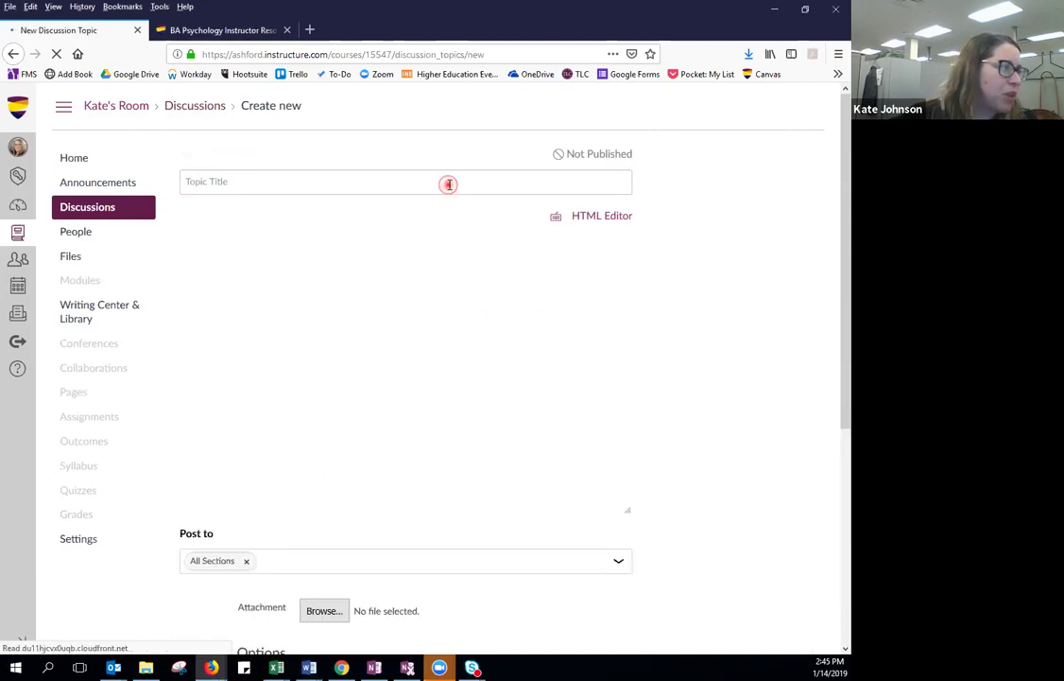
pyautogui.click(448, 183)
pyautogui.write('This')
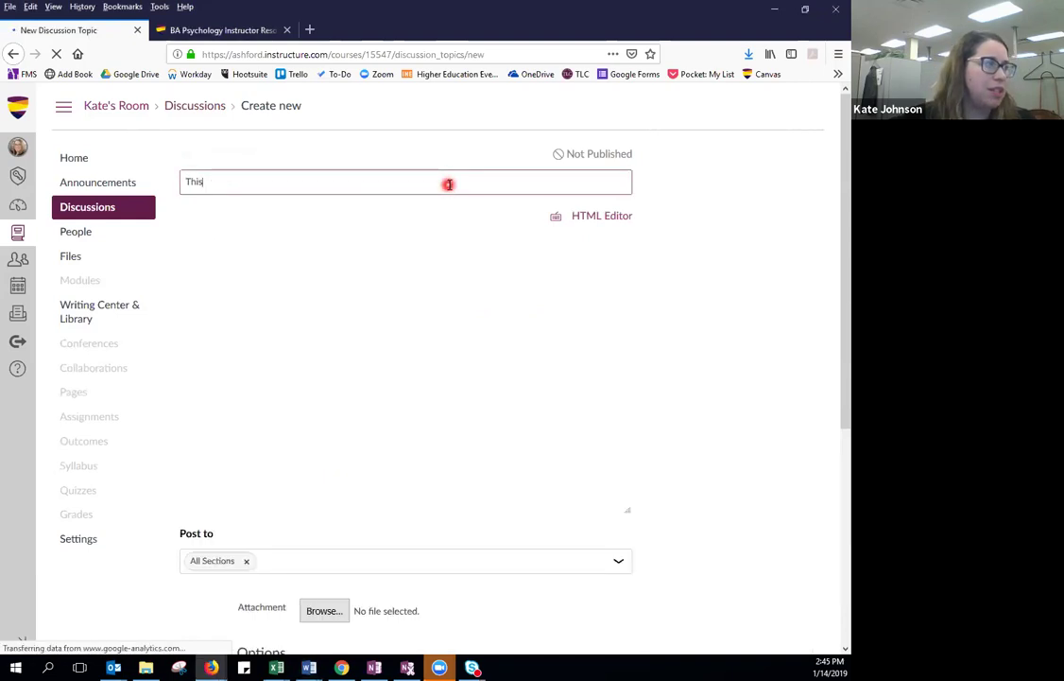
pyautogui.write(' is a discussion.')
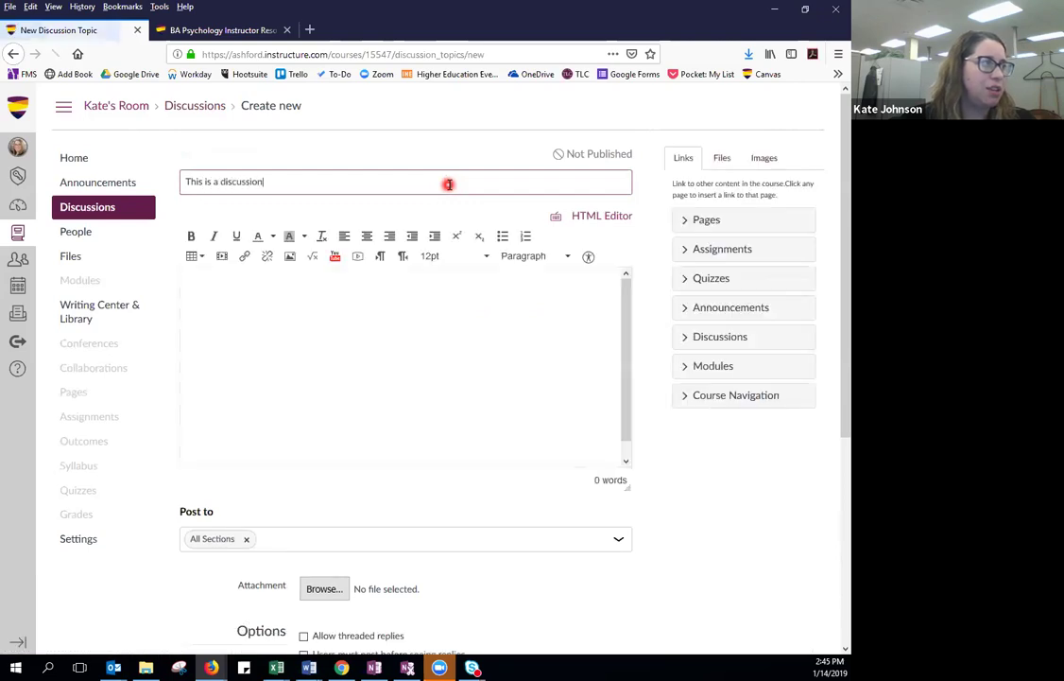
pyautogui.click(451, 386)
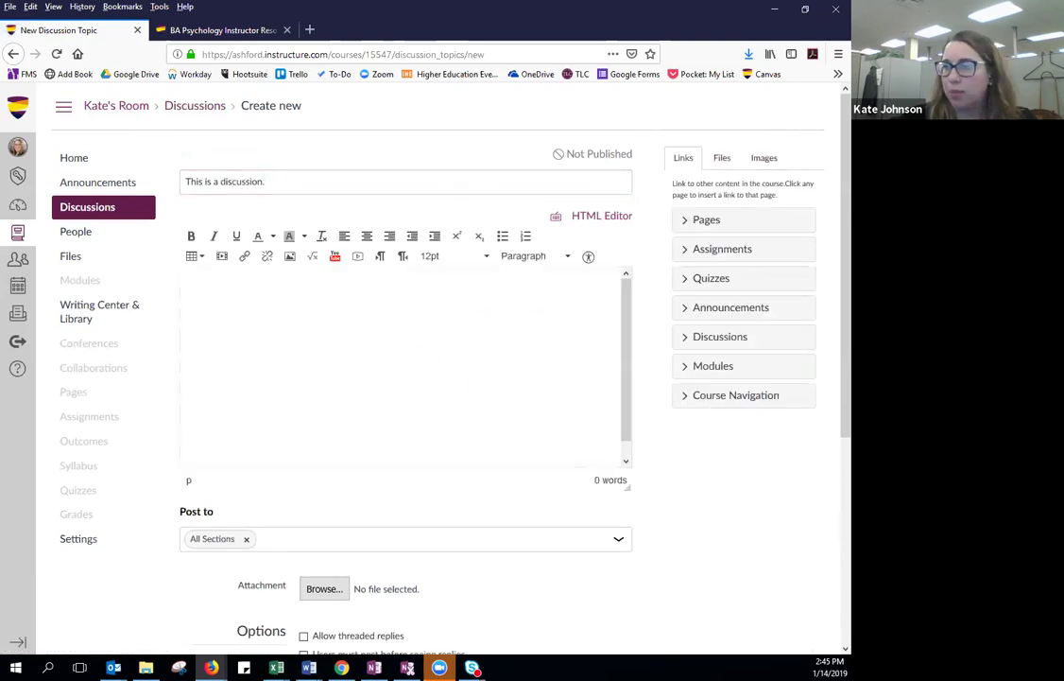
pyautogui.hotkey('alt', 'Tab')
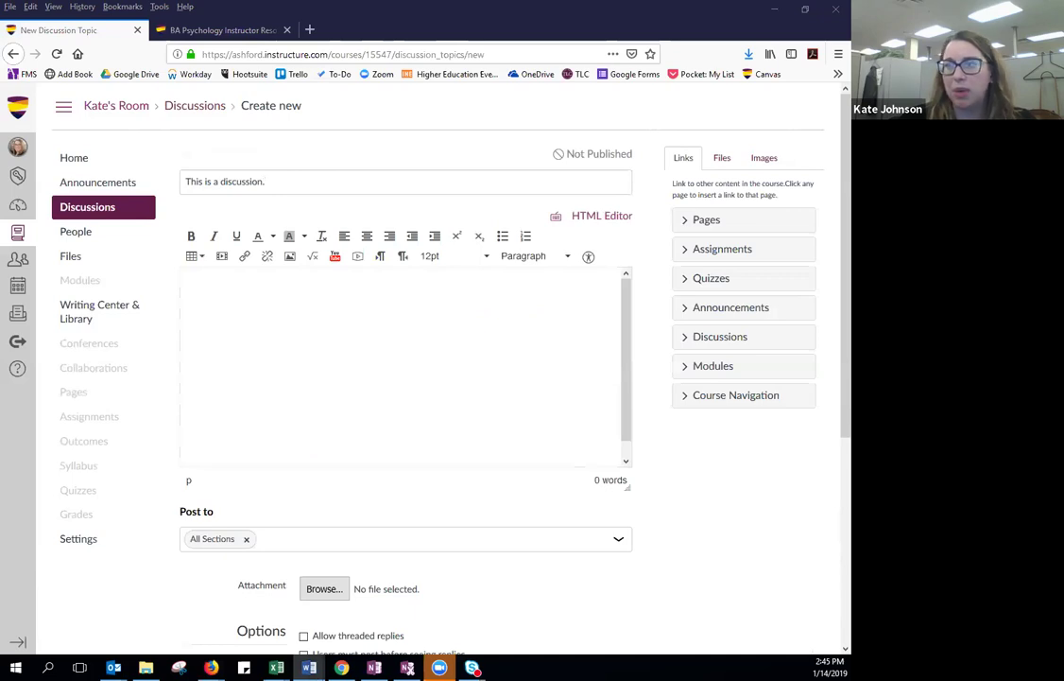
pyautogui.click(332, 326)
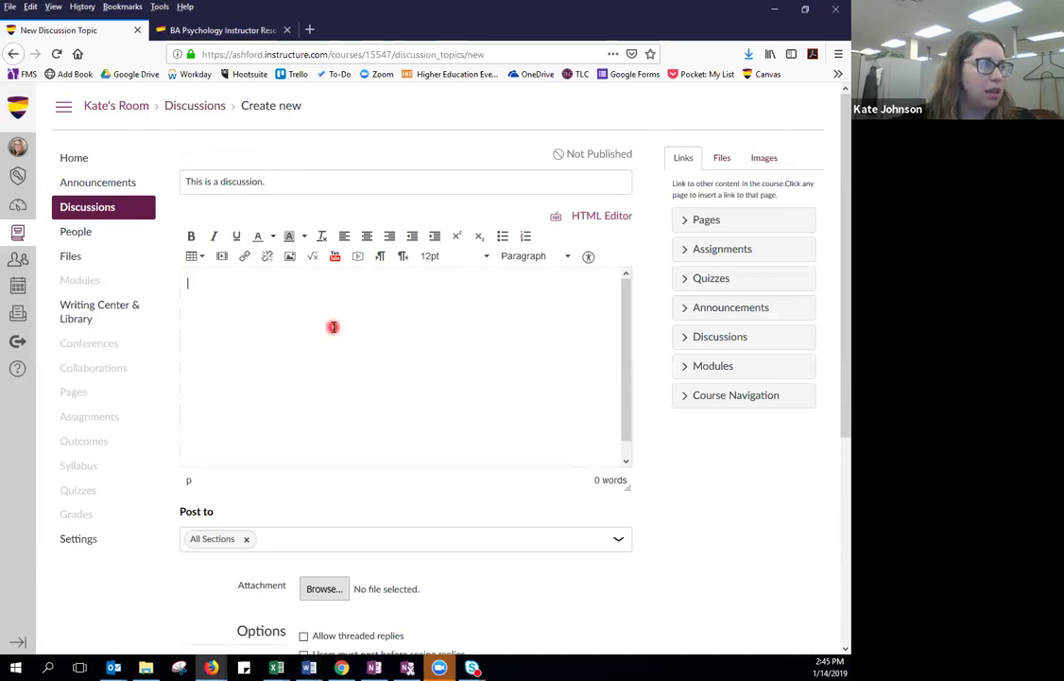
pyautogui.write('This discussion is for EDU 225: Learning to Learn. Please post questions, comments, or suggestions related to this course. Click Here to view the course syllabus. https://content.bridgepointeducation.com/curriculum/items/73903e27-90c5-450e-a7f8-eebc432f7cb2/1/')
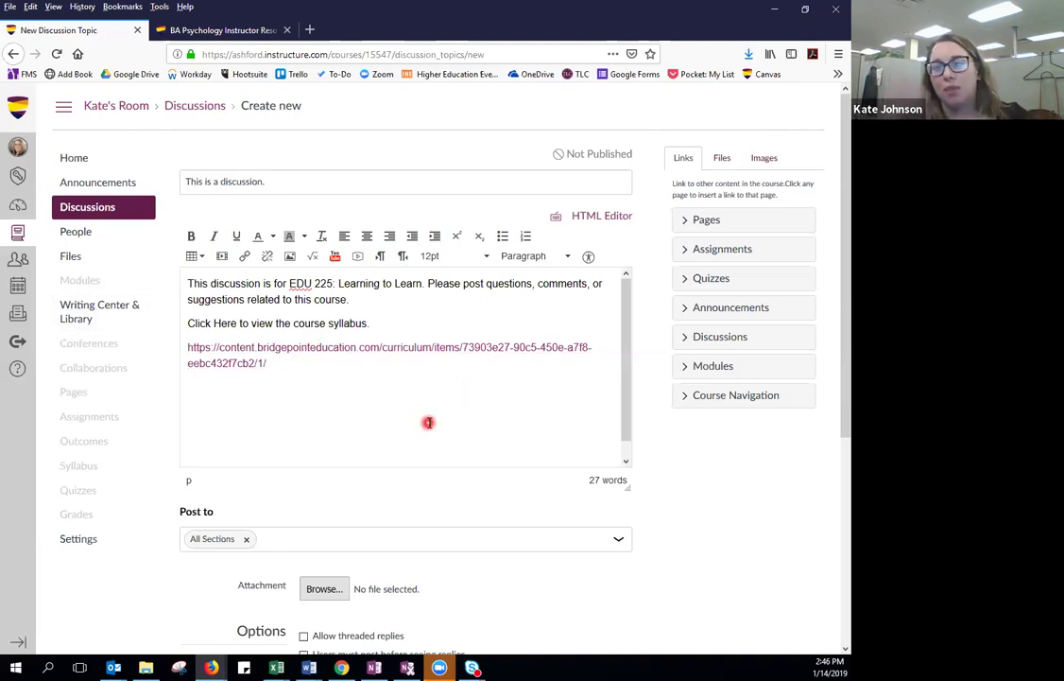
# Enable liking and threaded replies, then save the discussion.
pyautogui.scroll(-1, 428, 423)
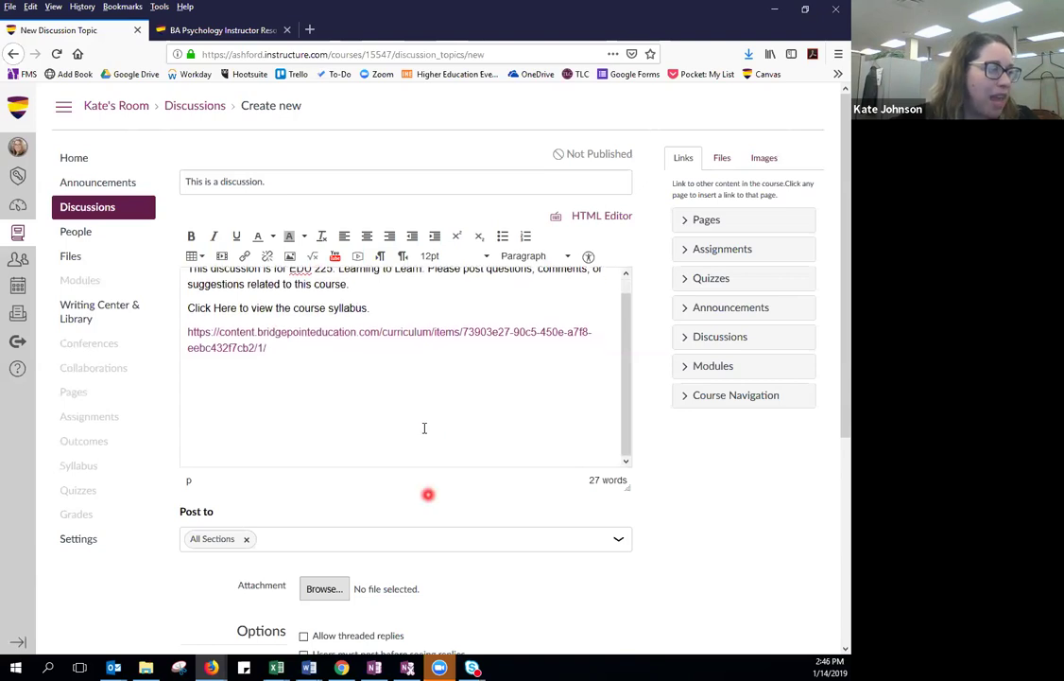
pyautogui.scroll(-3, 428, 495)
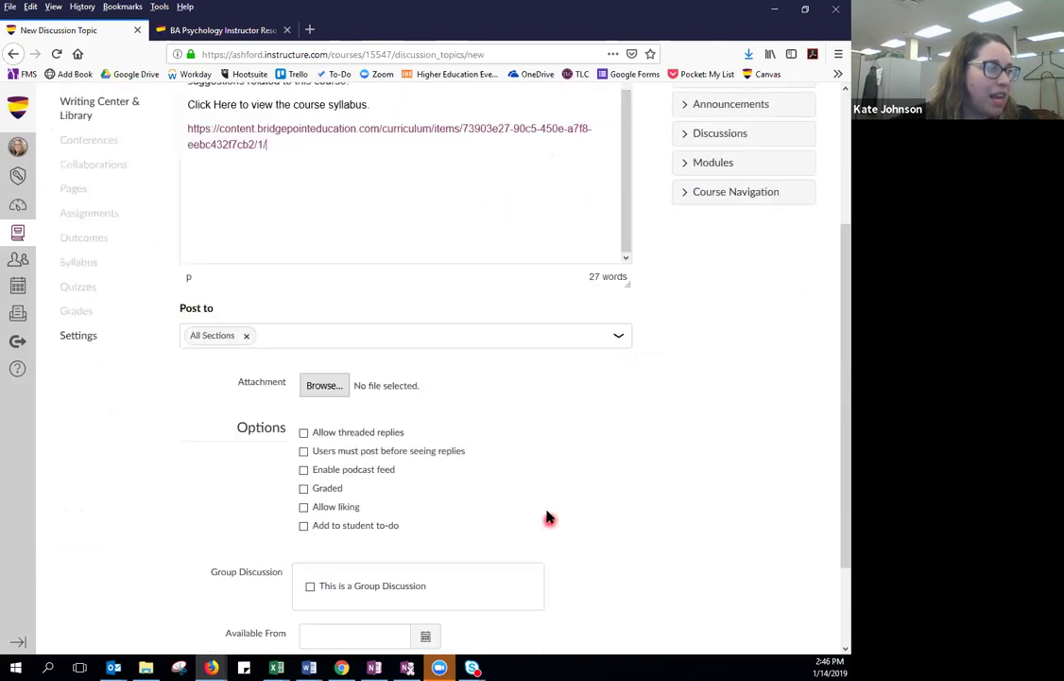
pyautogui.click(304, 508)
pyautogui.click(301, 434)
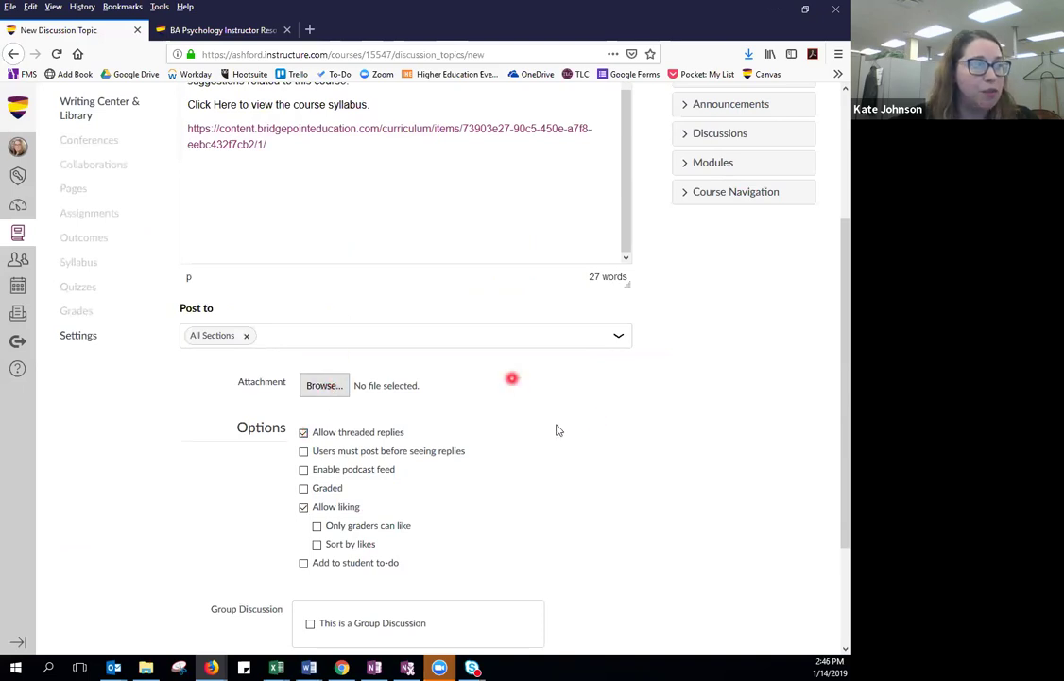
pyautogui.scroll(-3, 576, 426)
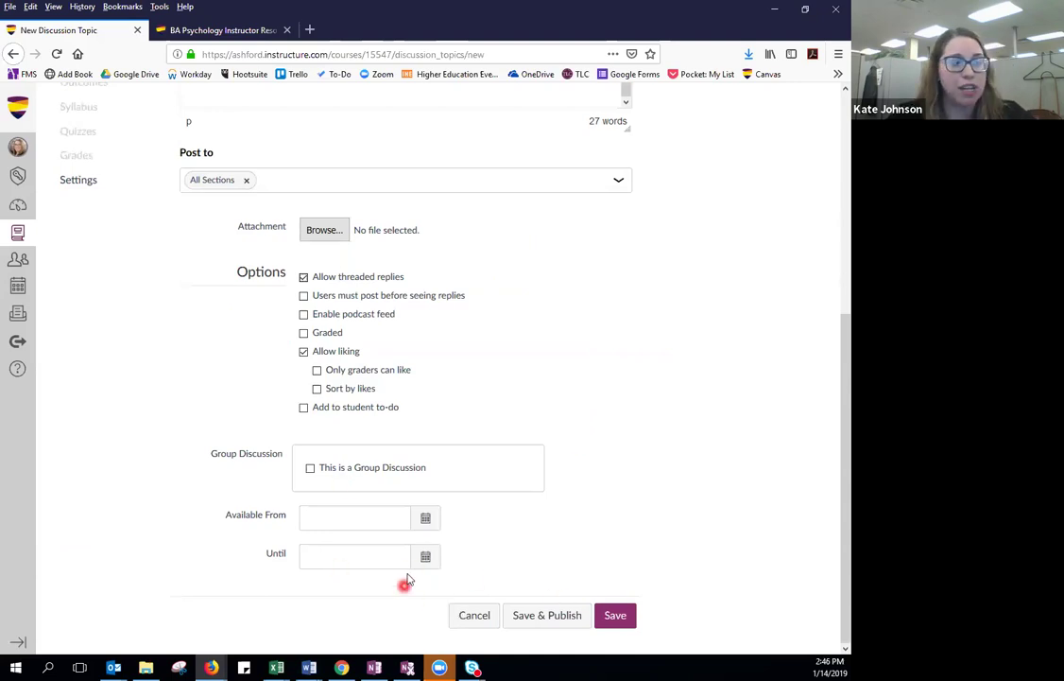
pyautogui.click(616, 615)
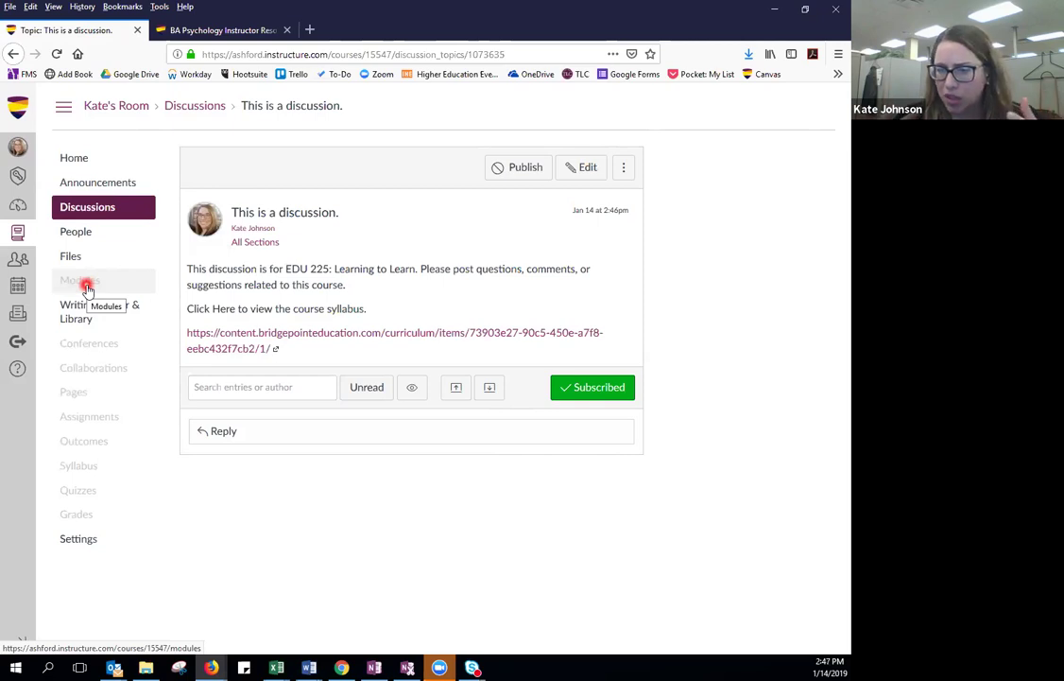
# From Modules, view Program Leadership and Post Your Introductions Here!, then return to Modules.
pyautogui.click(86, 286)
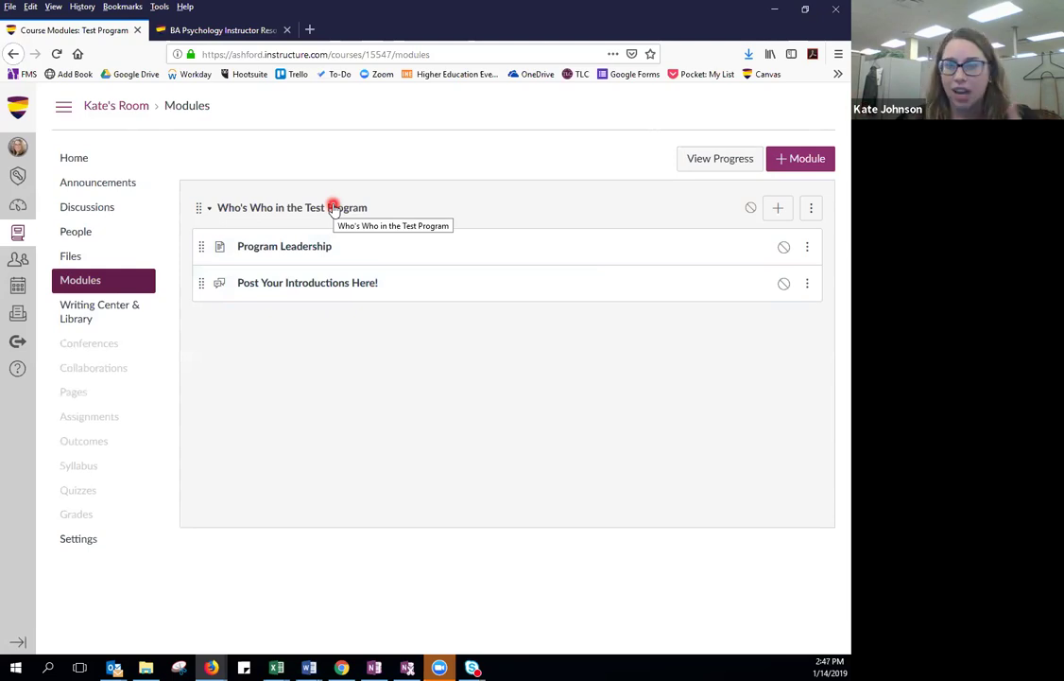
pyautogui.click(292, 251)
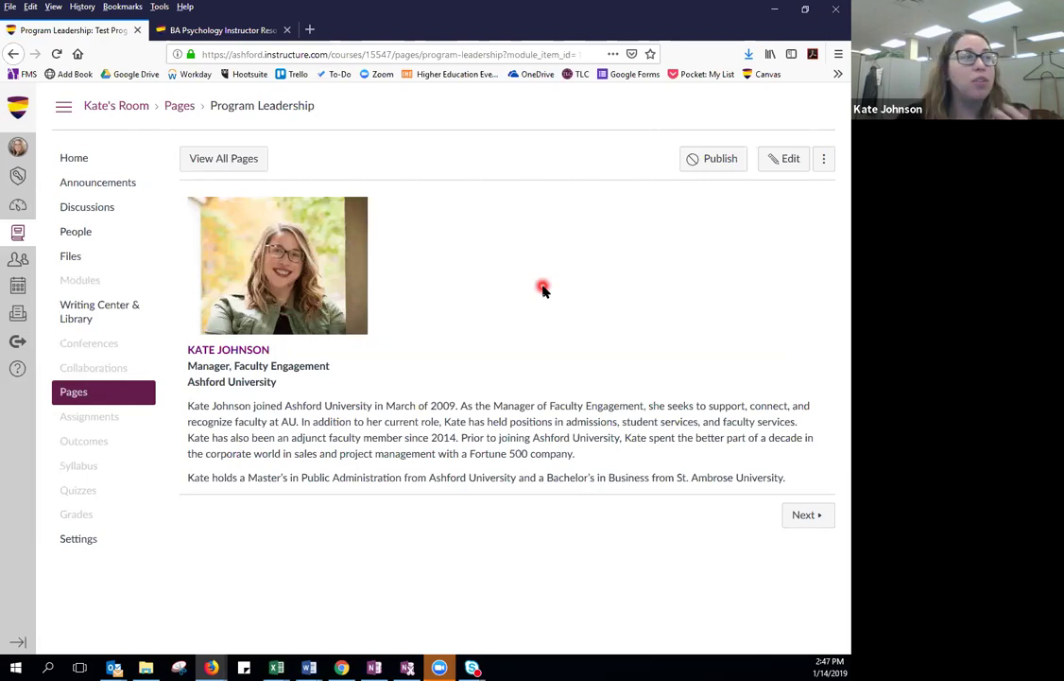
pyautogui.click(14, 54)
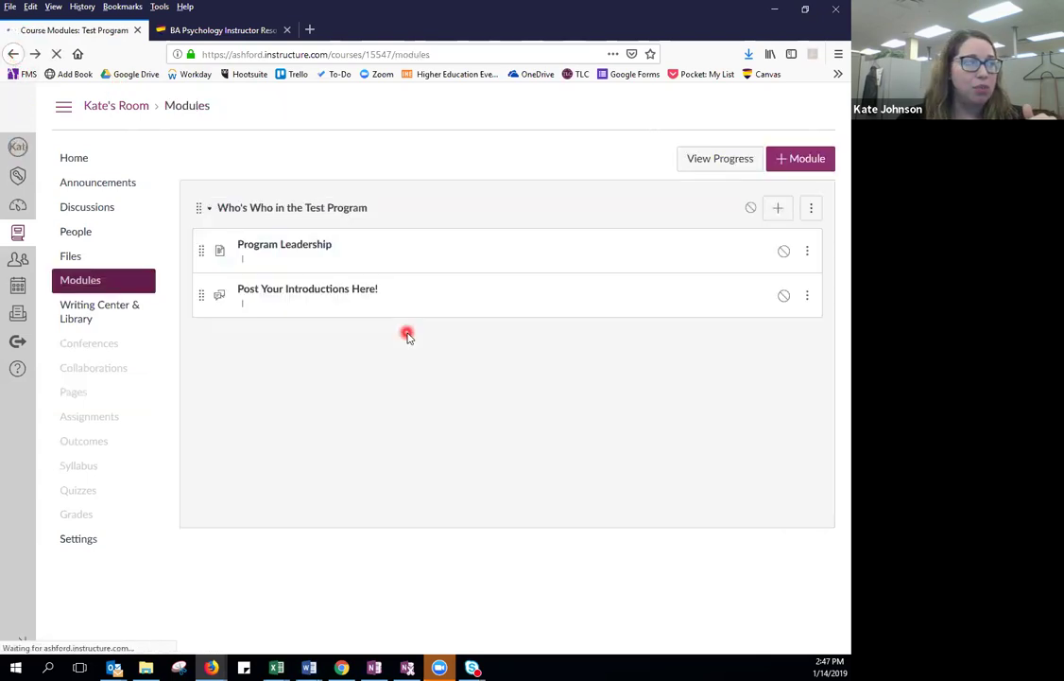
pyautogui.click(310, 281)
pyautogui.click(506, 318)
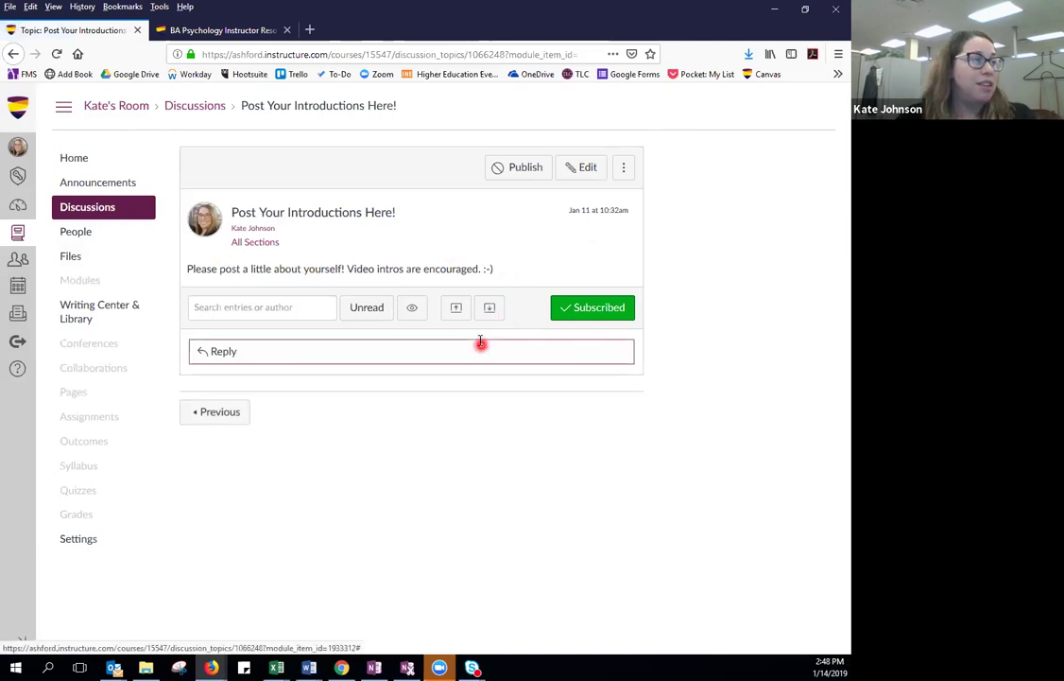
pyautogui.click(79, 280)
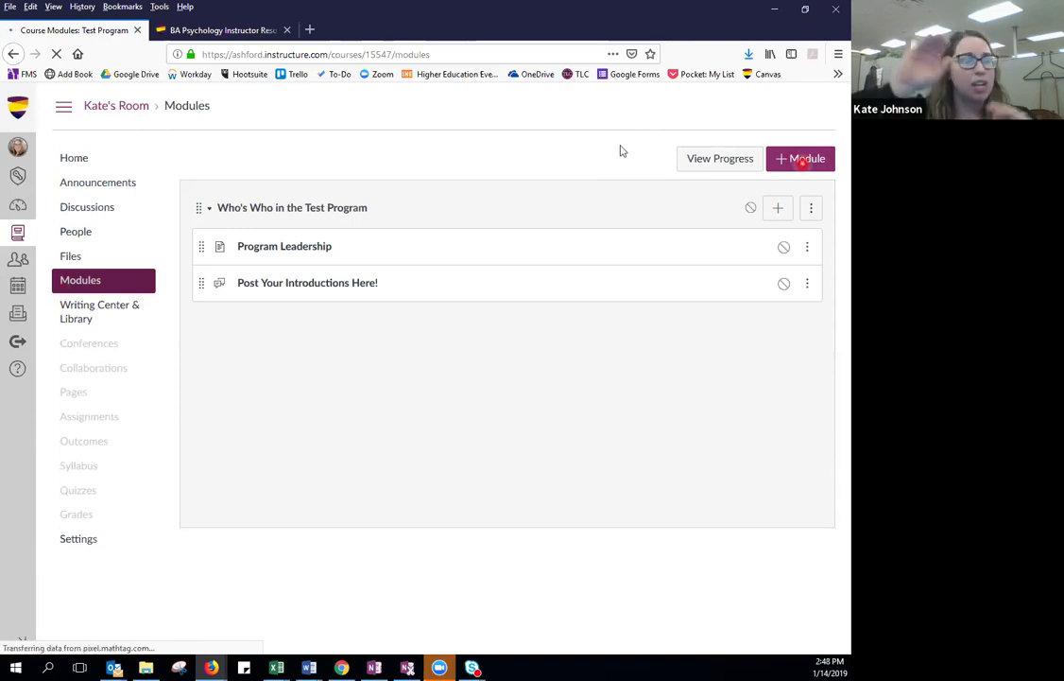
# Create a new module named 'EDU 225', correcting typos in the name.
pyautogui.click(802, 161)
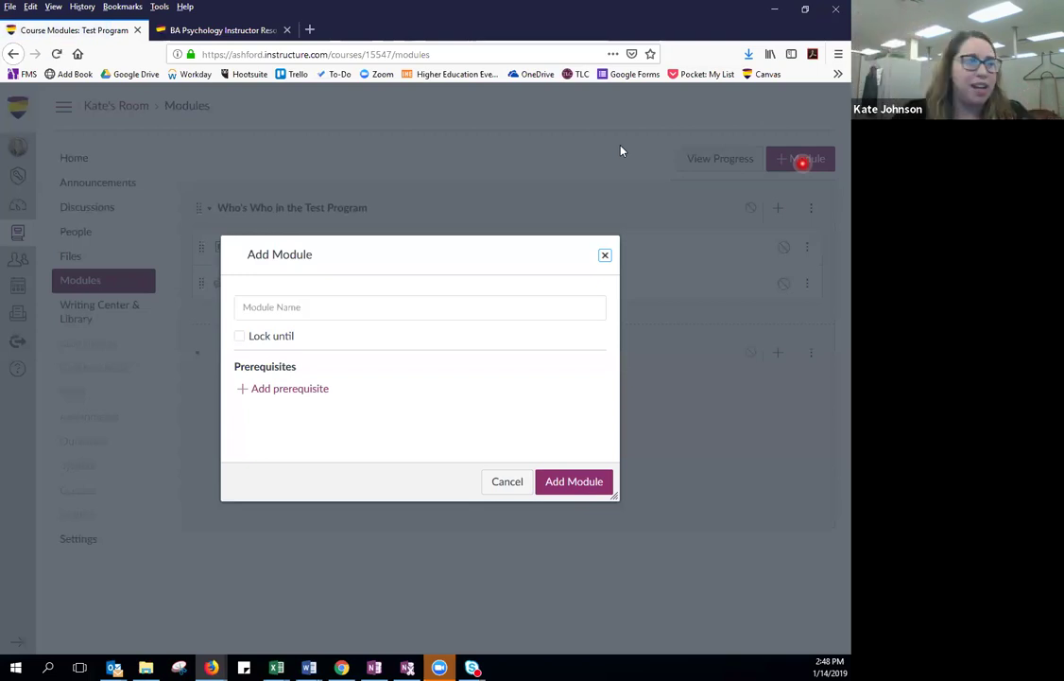
pyautogui.click(288, 306)
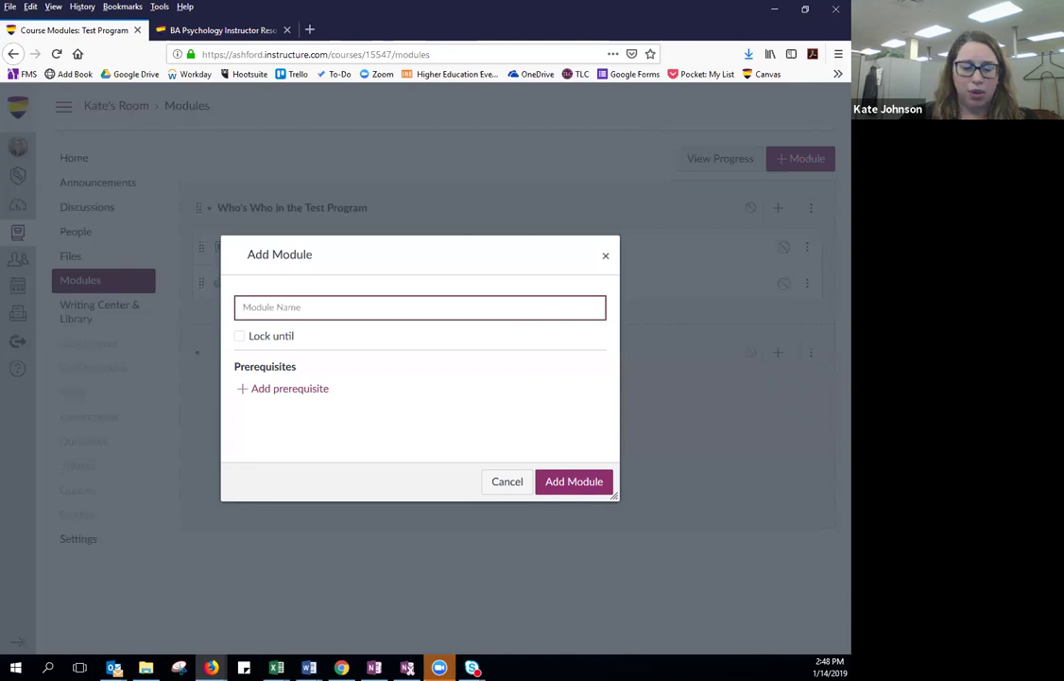
pyautogui.write('Edu')
pyautogui.press('BackSpace')
pyautogui.write('EDIU')
pyautogui.press('BackSpace')
pyautogui.write('U')
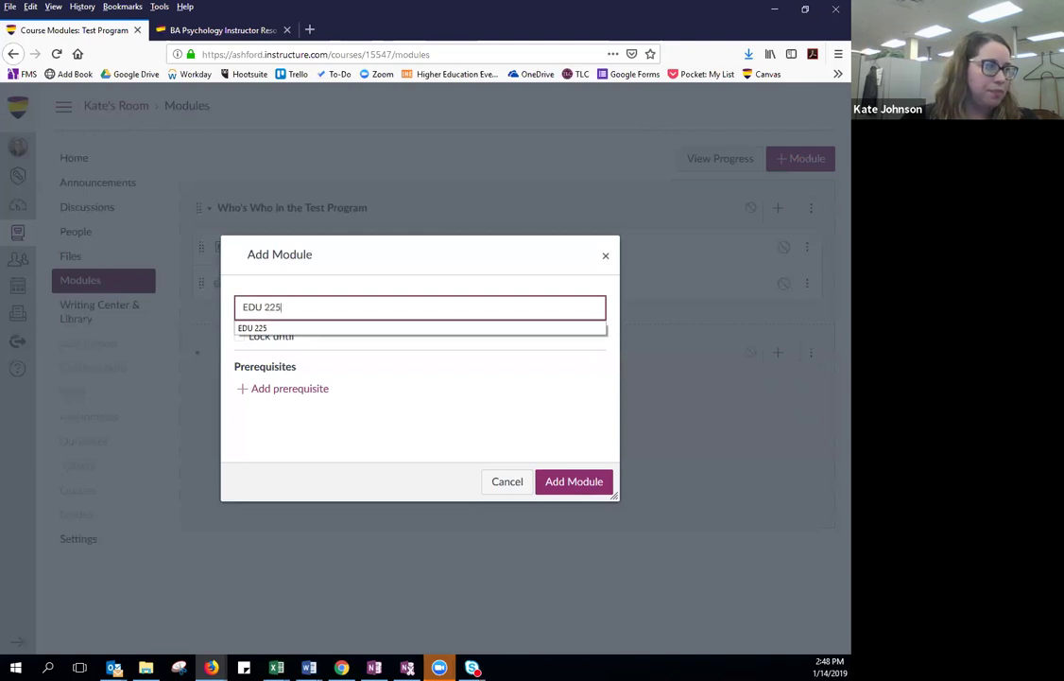
pyautogui.write(' 225')
pyautogui.click(261, 328)
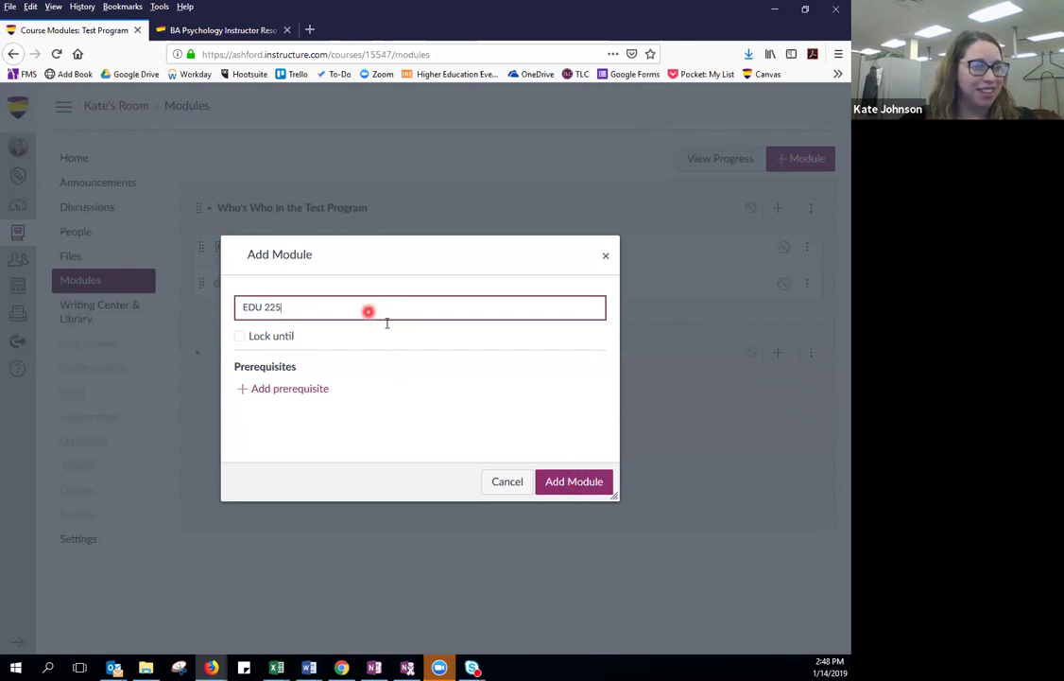
pyautogui.click(572, 481)
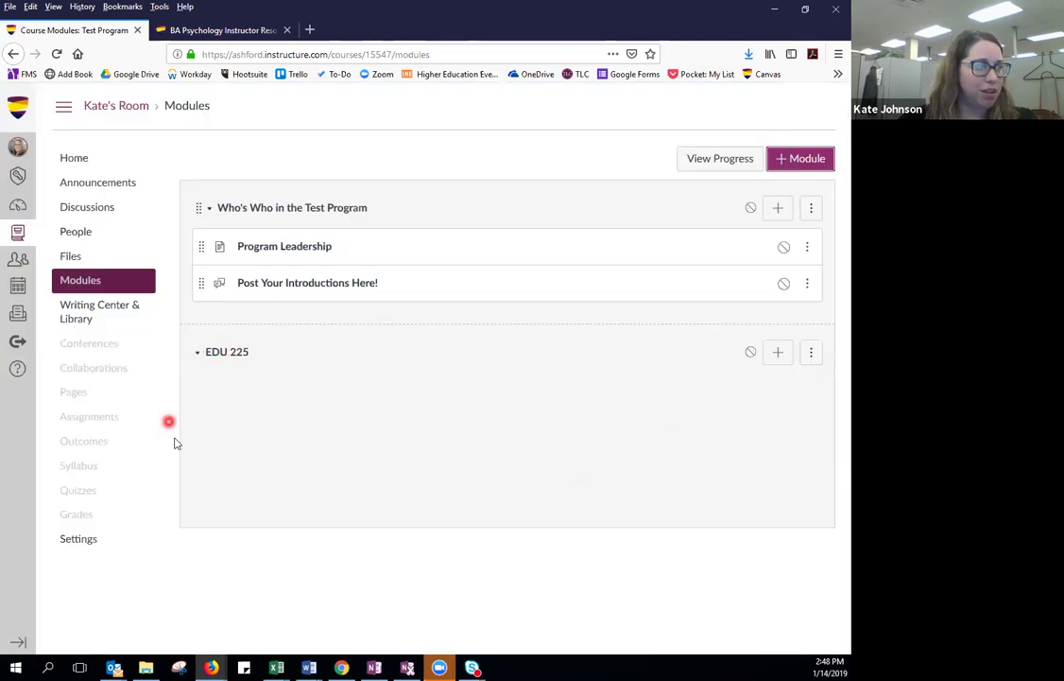
# Add the EDU 225 - Discussion topic as an item in the EDU 225 module.
pyautogui.click(777, 352)
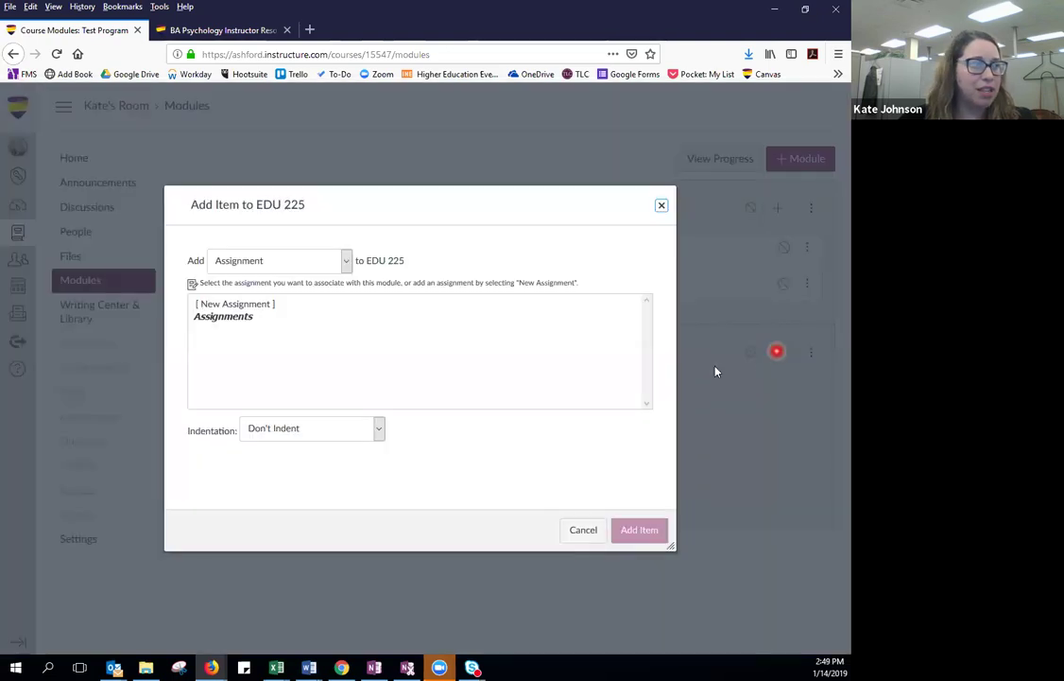
pyautogui.click(316, 263)
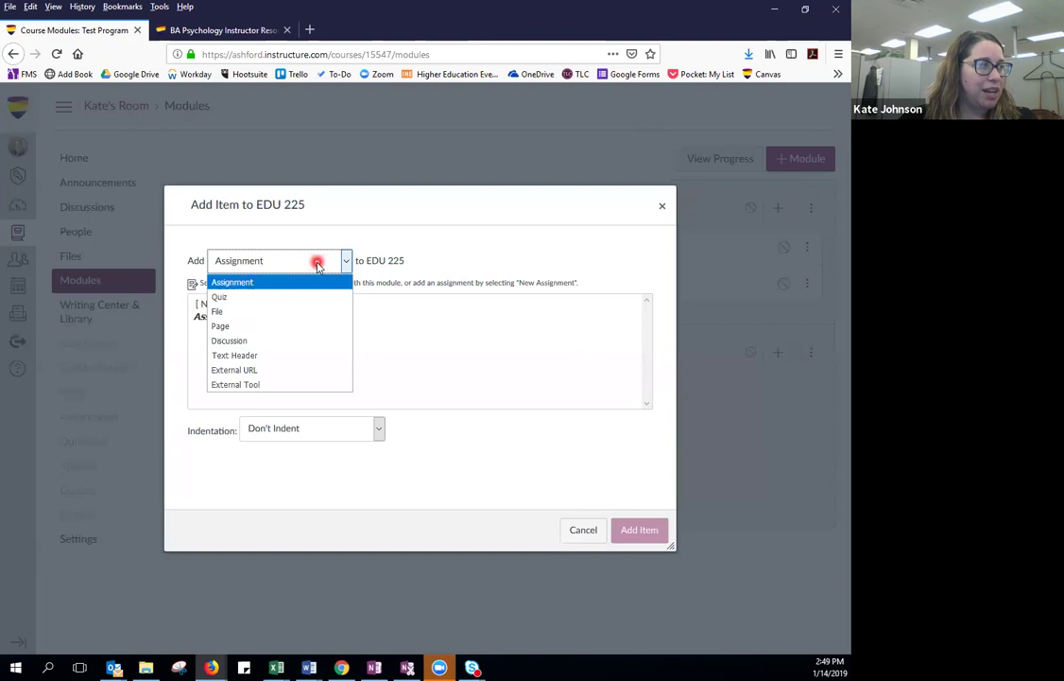
pyautogui.click(303, 342)
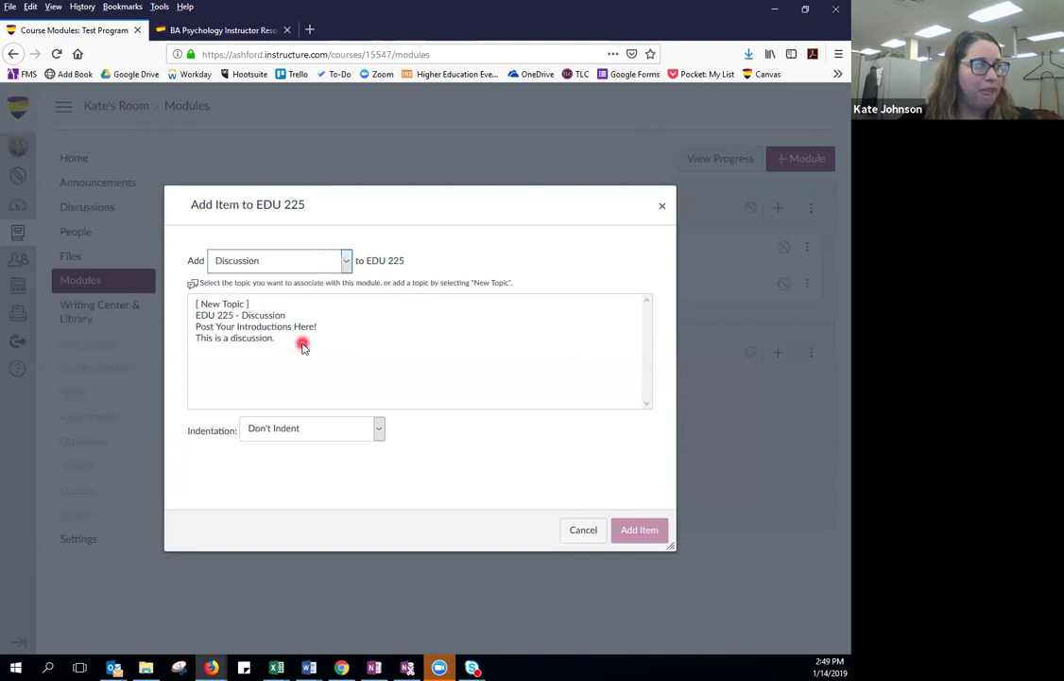
pyautogui.click(239, 315)
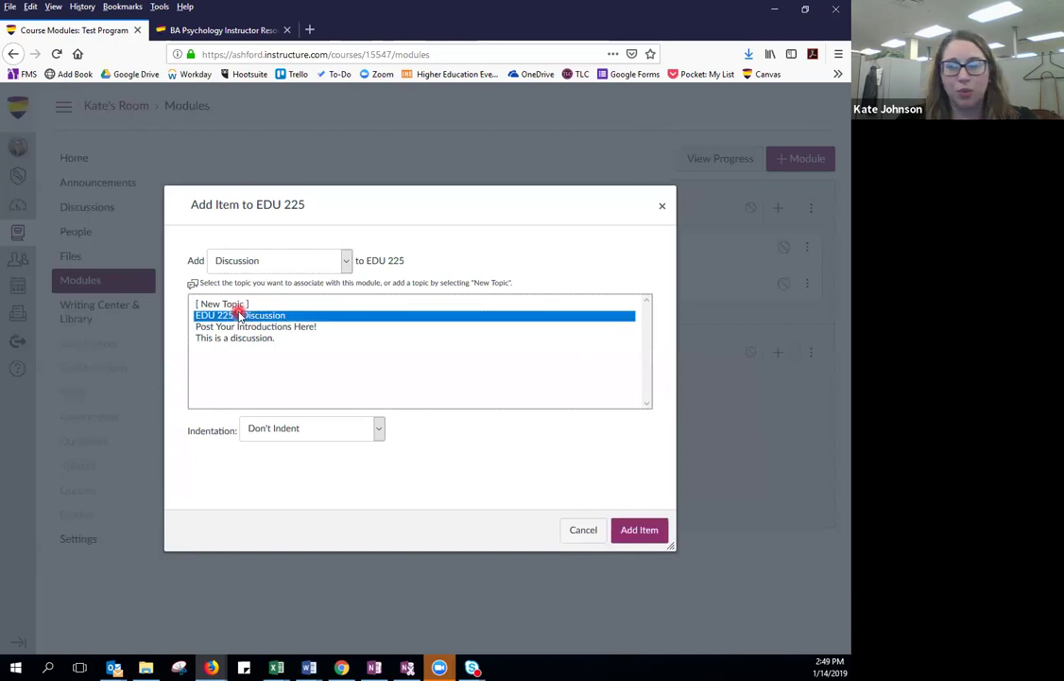
pyautogui.click(632, 532)
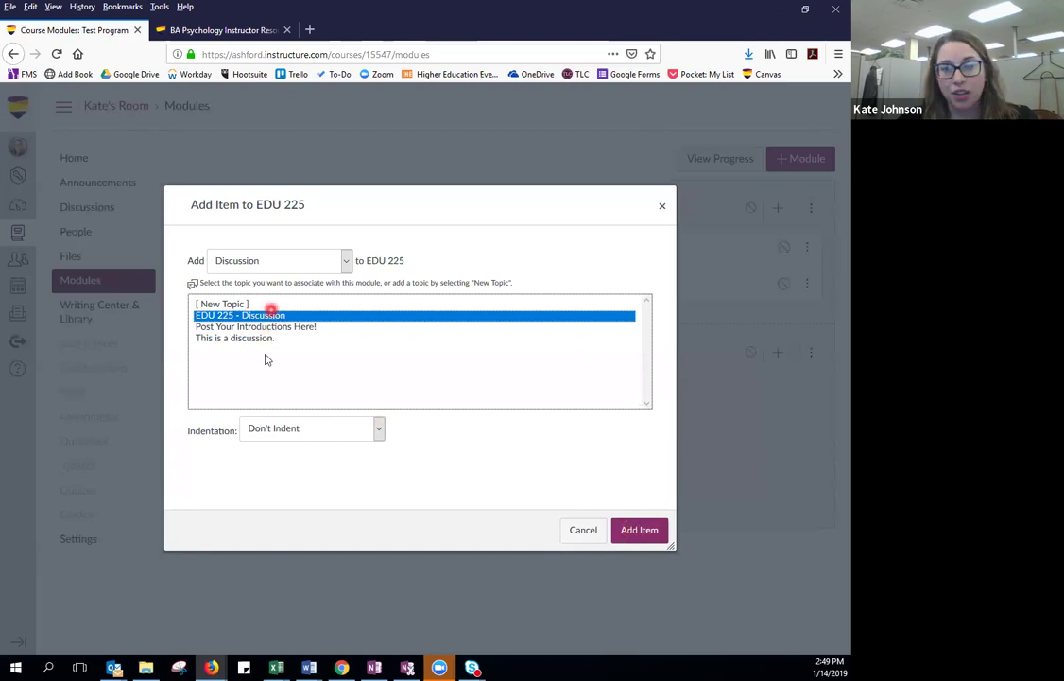
pyautogui.click(652, 530)
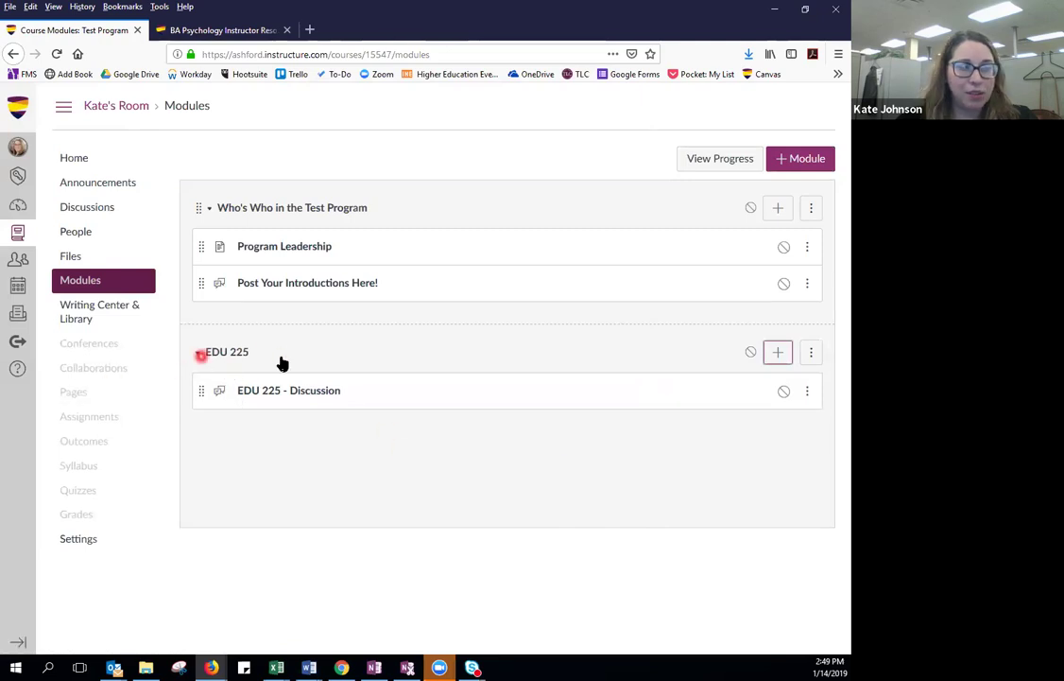
# Add the EDU 225 - Resources page as a second item in the module.
pyautogui.click(778, 353)
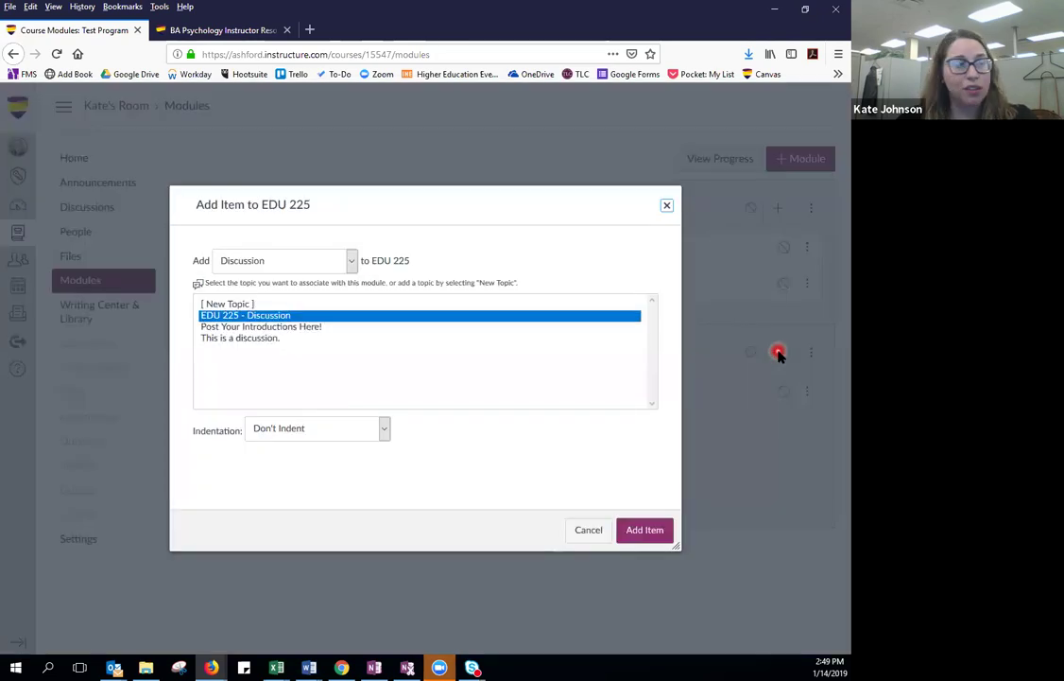
pyautogui.click(327, 261)
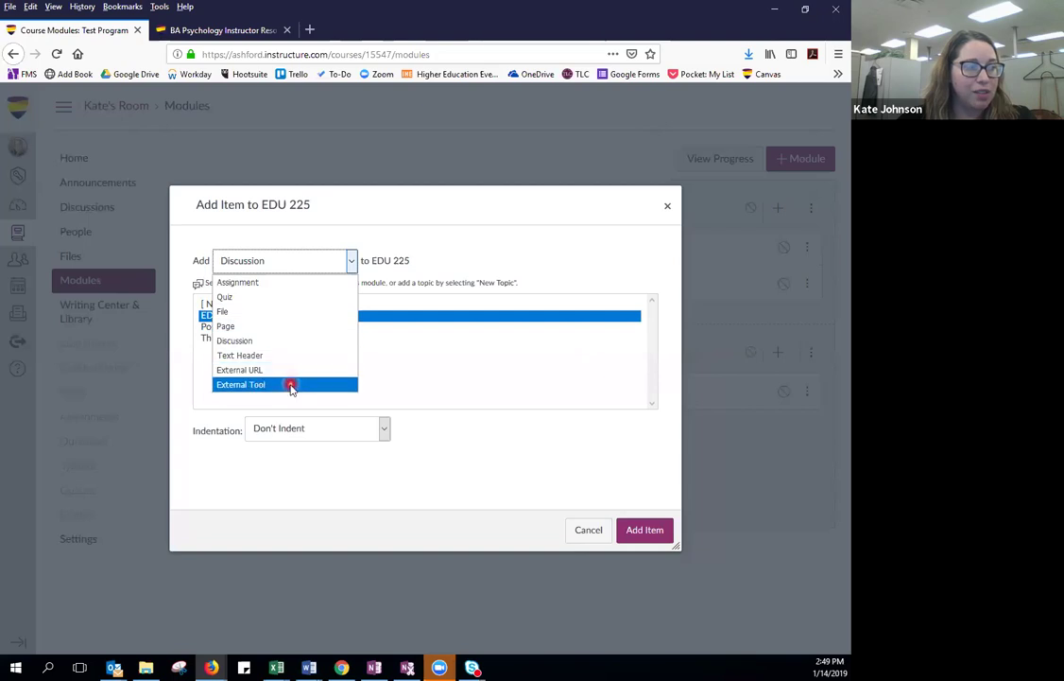
pyautogui.click(288, 326)
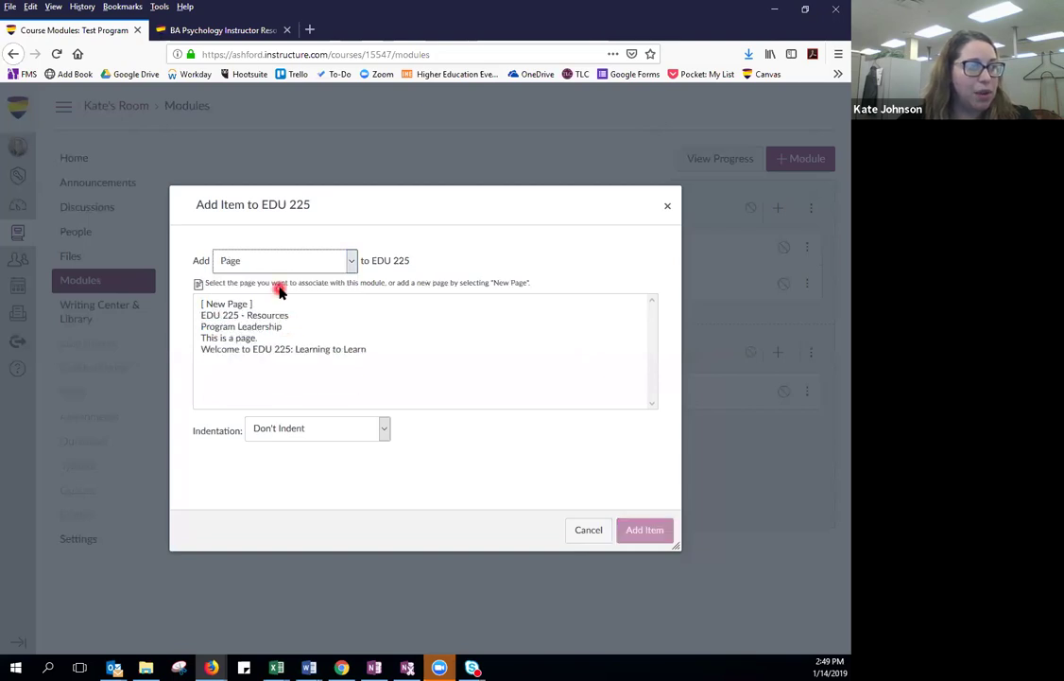
pyautogui.click(284, 317)
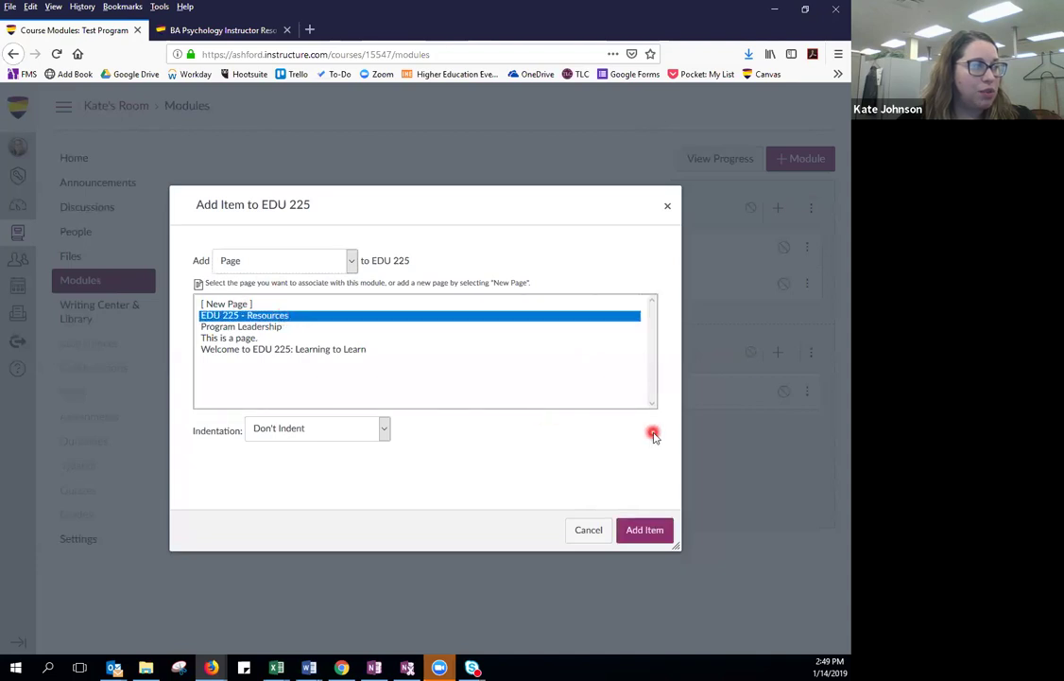
pyautogui.click(645, 531)
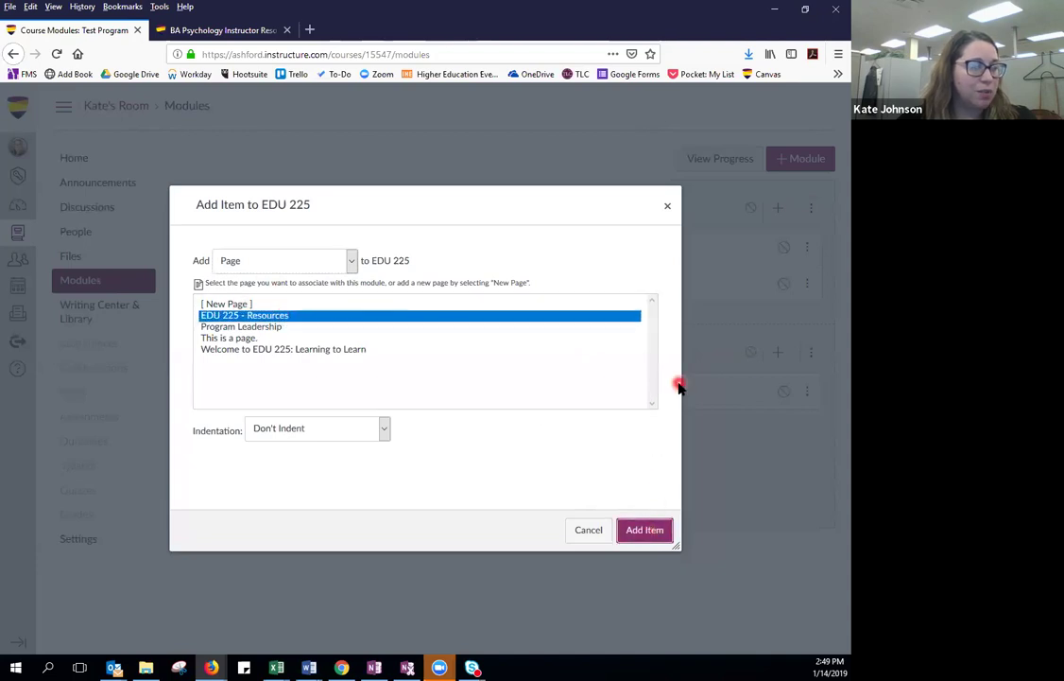
pyautogui.click(453, 333)
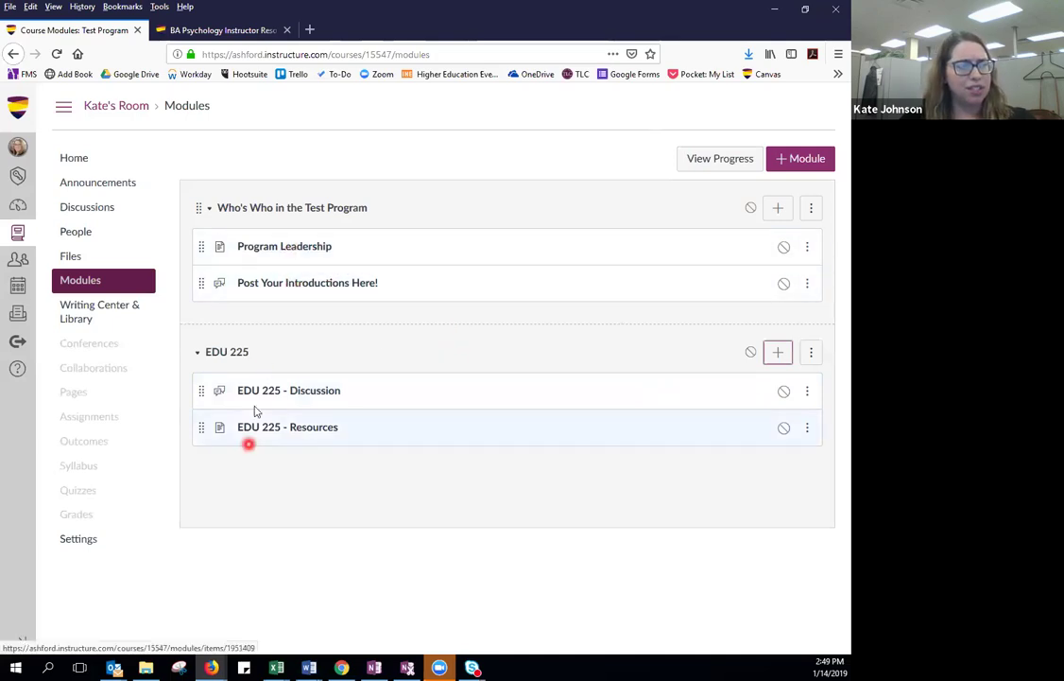
# Drag EDU 225 - Resources above EDU 225 - Discussion, then publish both items and the EDU 225 module.
pyautogui.moveTo(200, 428); pyautogui.dragTo(199, 382)
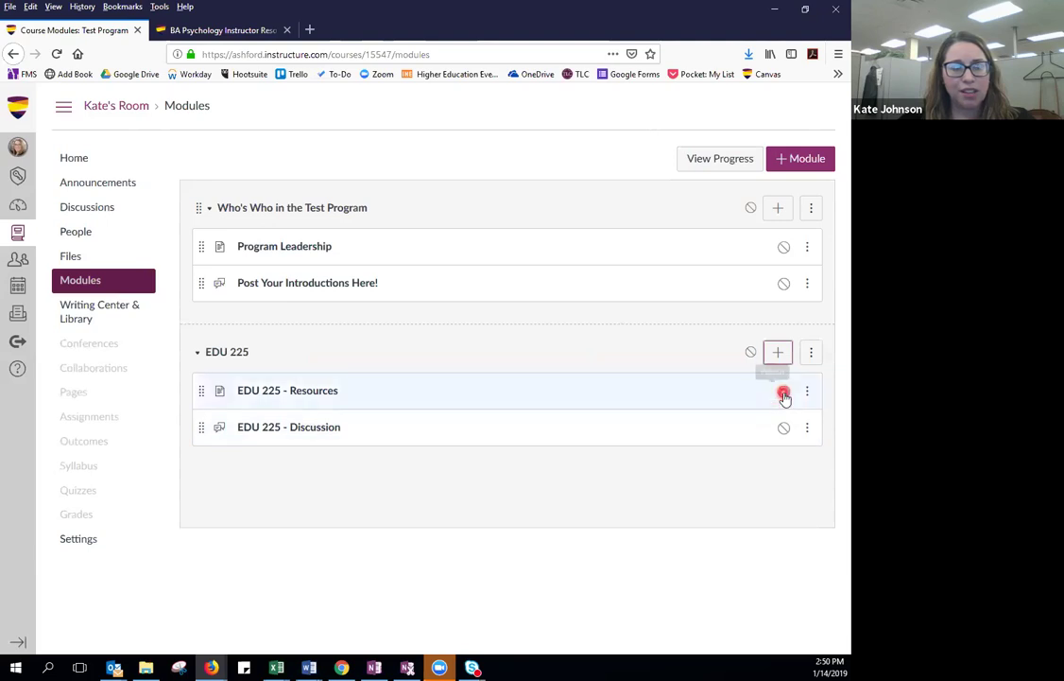
pyautogui.click(785, 432)
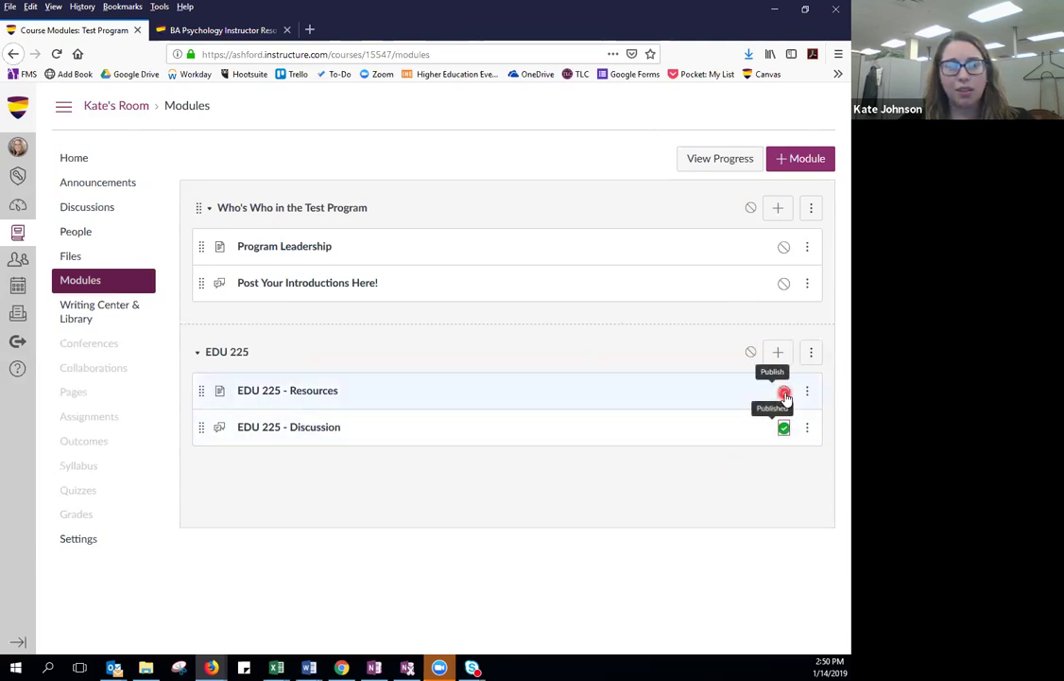
pyautogui.click(784, 392)
pyautogui.click(750, 352)
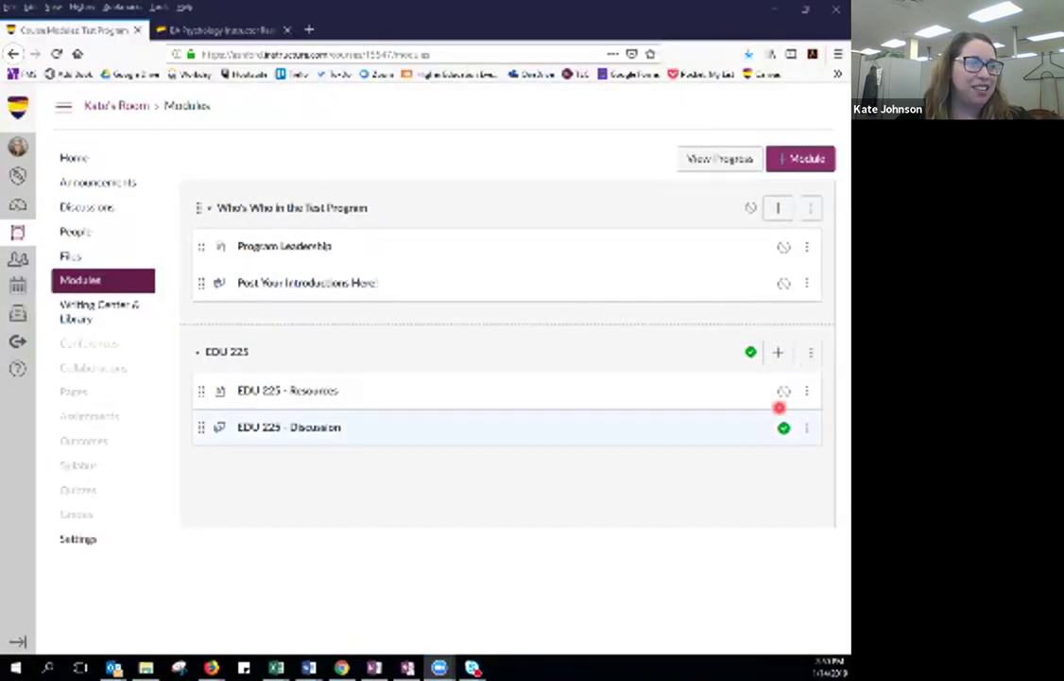
pyautogui.click(783, 390)
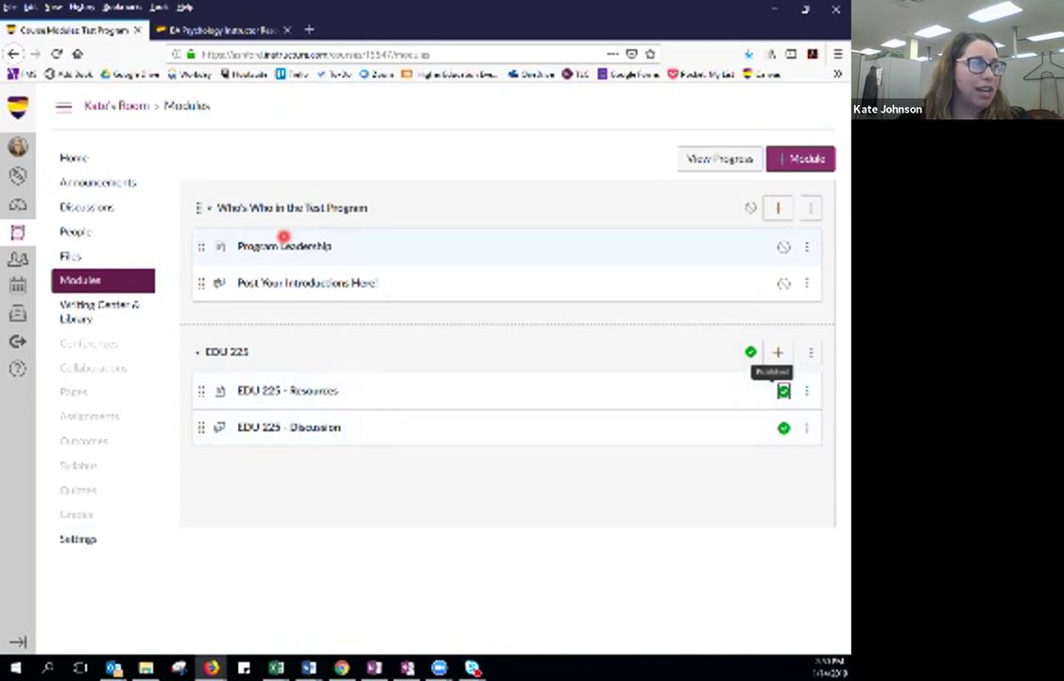
pyautogui.moveTo(204, 277)
pyautogui.mouseDown()
pyautogui.moveTo(198, 386)
pyautogui.moveTo(198, 260)
pyautogui.moveTo(198, 275)
pyautogui.mouseUp()
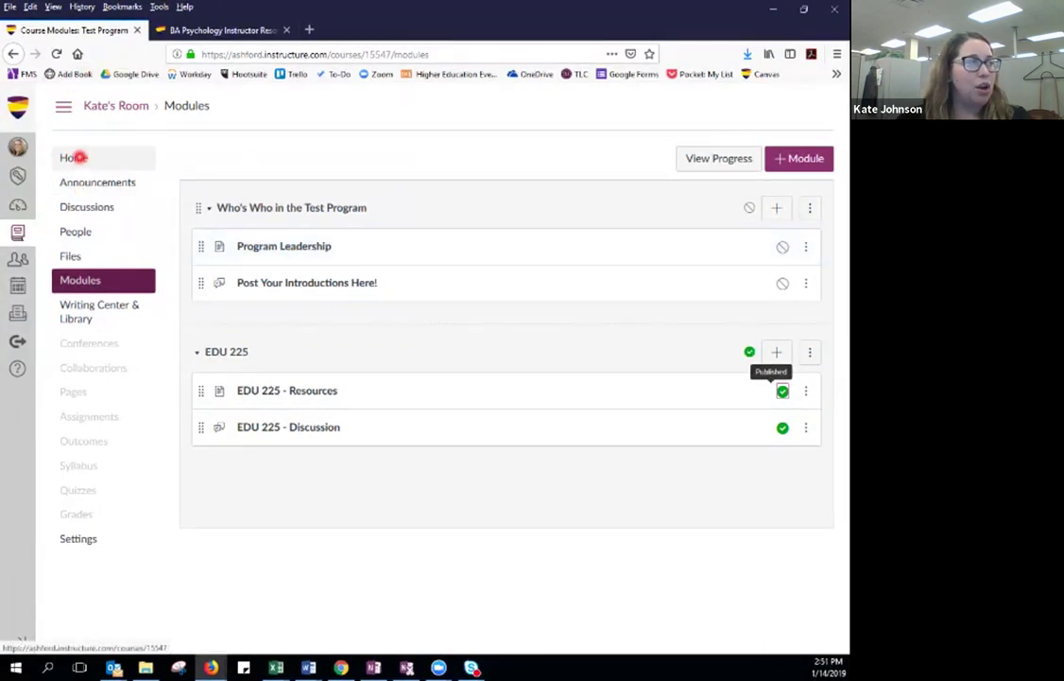
# Go to the Test Program course Home and open the Welcome to EDU 225 page's editor.
pyautogui.click(75, 158)
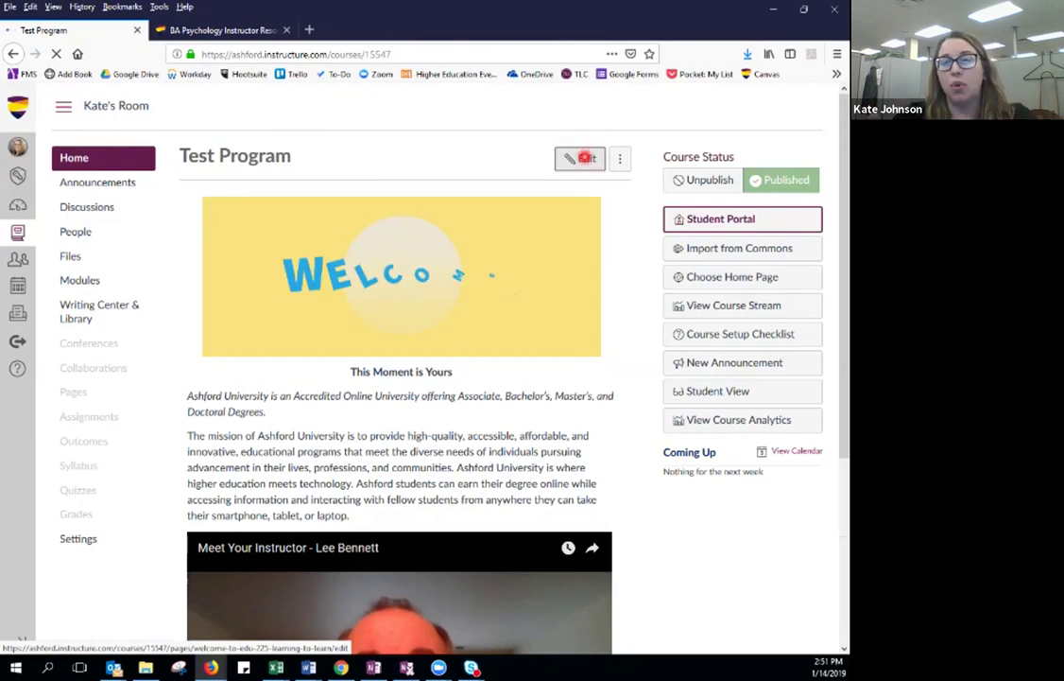
pyautogui.click(585, 158)
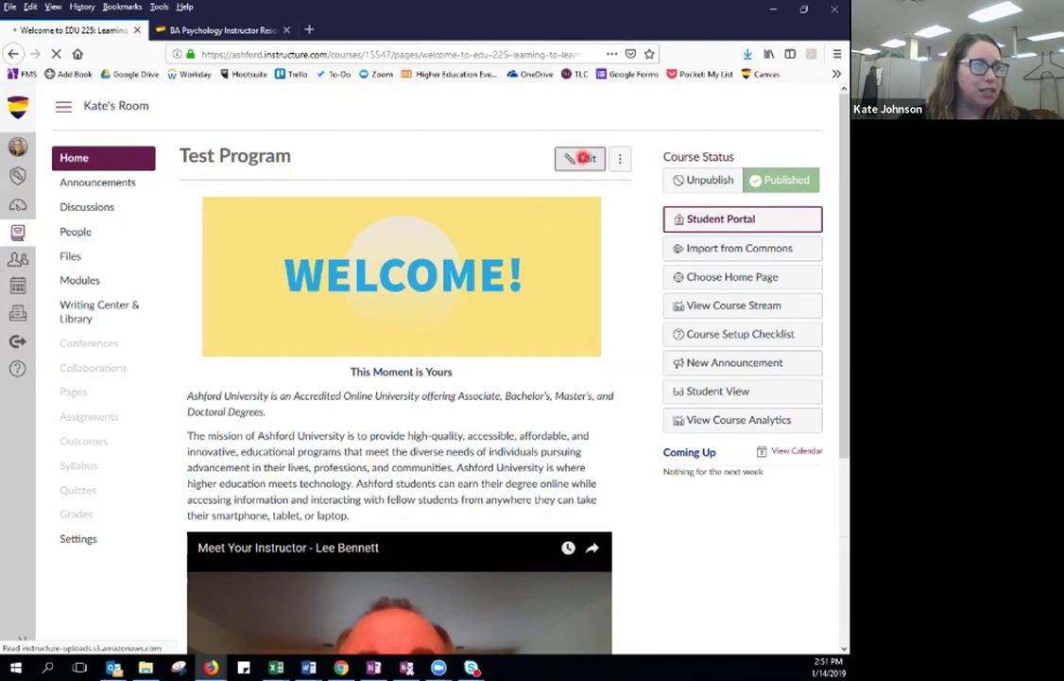
pyautogui.click(585, 157)
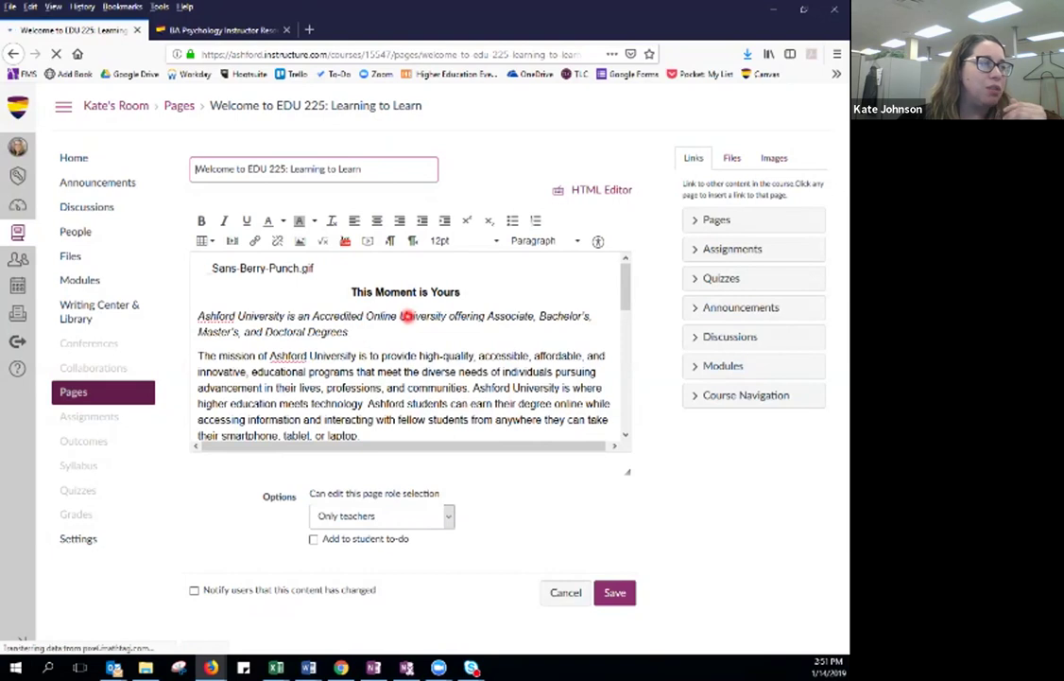
# Under the instructor video, type 'Quick Links:' with 'Modules' on the next line, selecting its end.
pyautogui.scroll(-8, 409, 350)
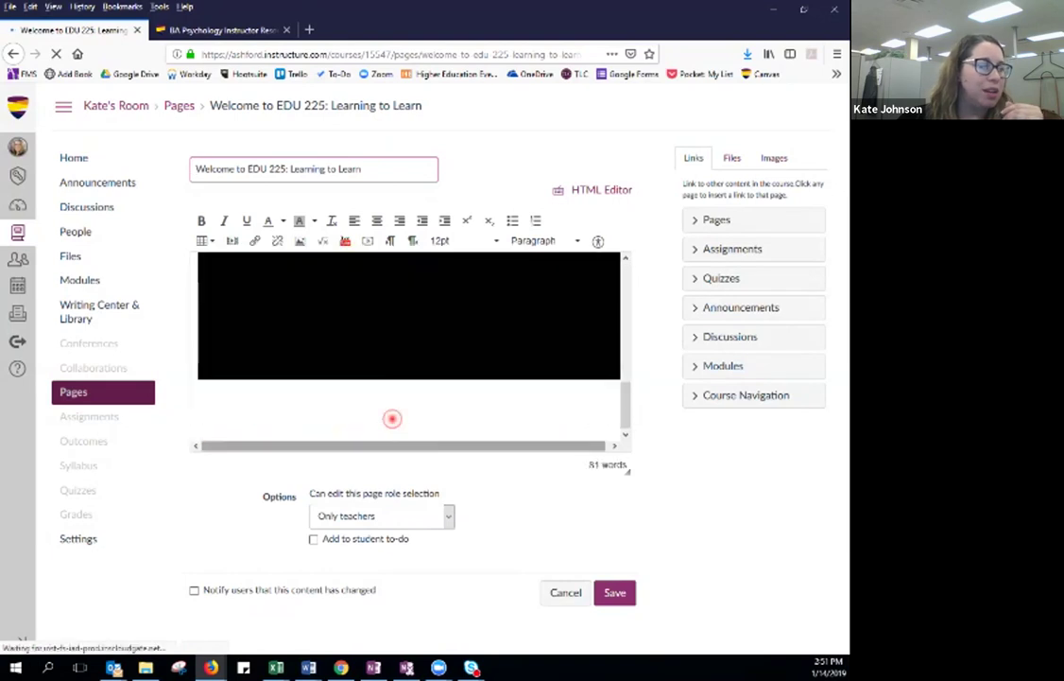
pyautogui.click(369, 418)
pyautogui.scroll(-1, 370, 418)
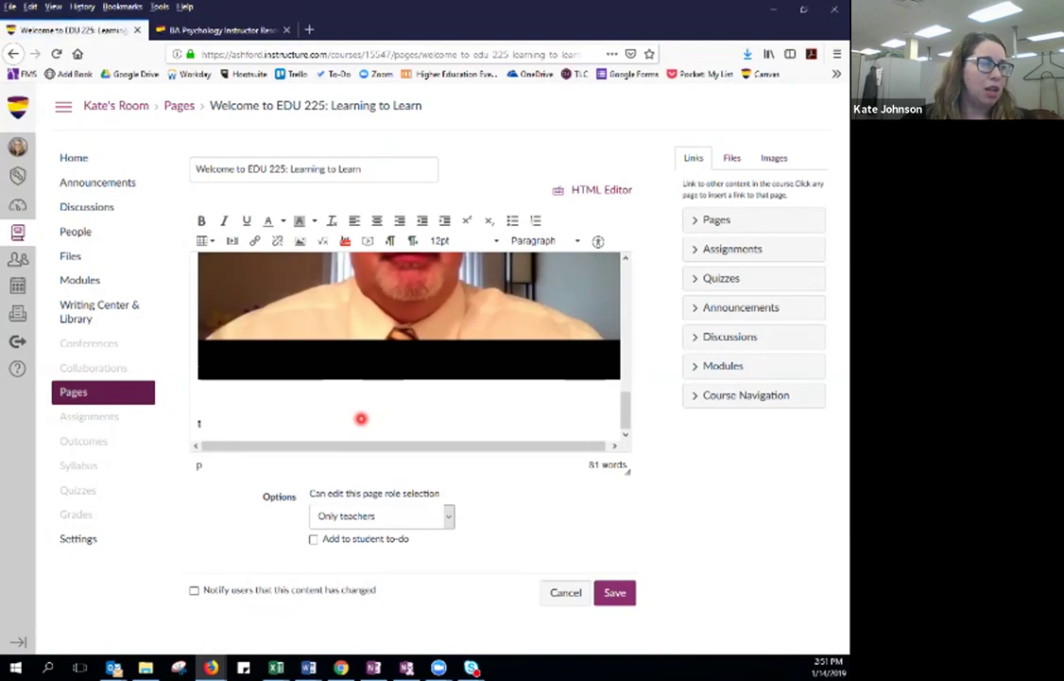
pyautogui.scroll(1, 361, 418)
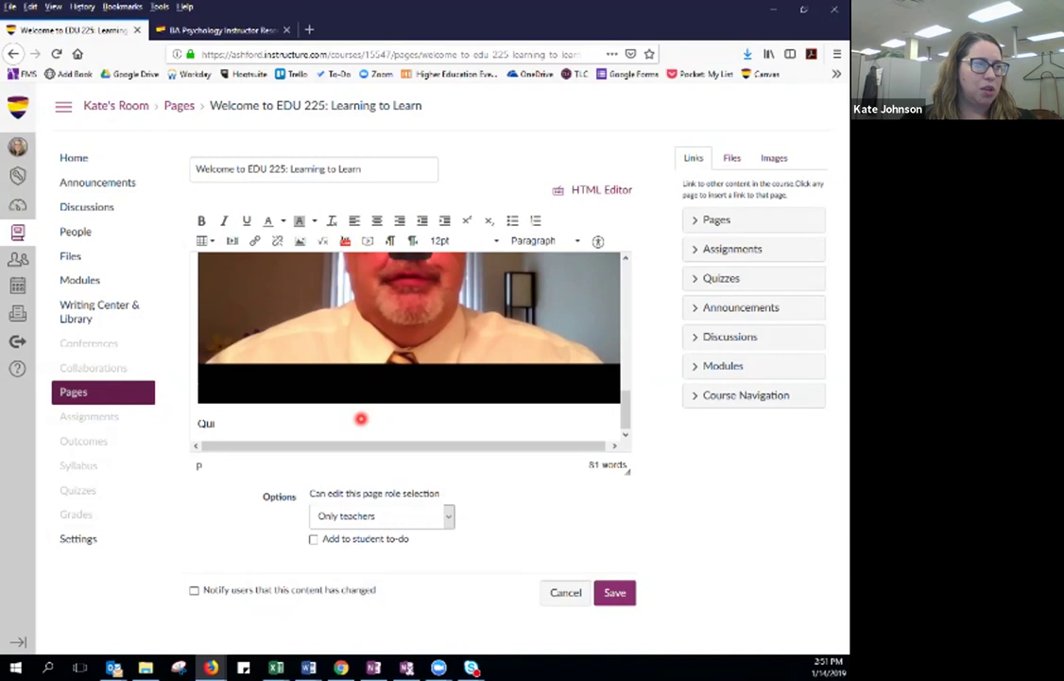
pyautogui.write('inks')
pyautogui.press('Return')
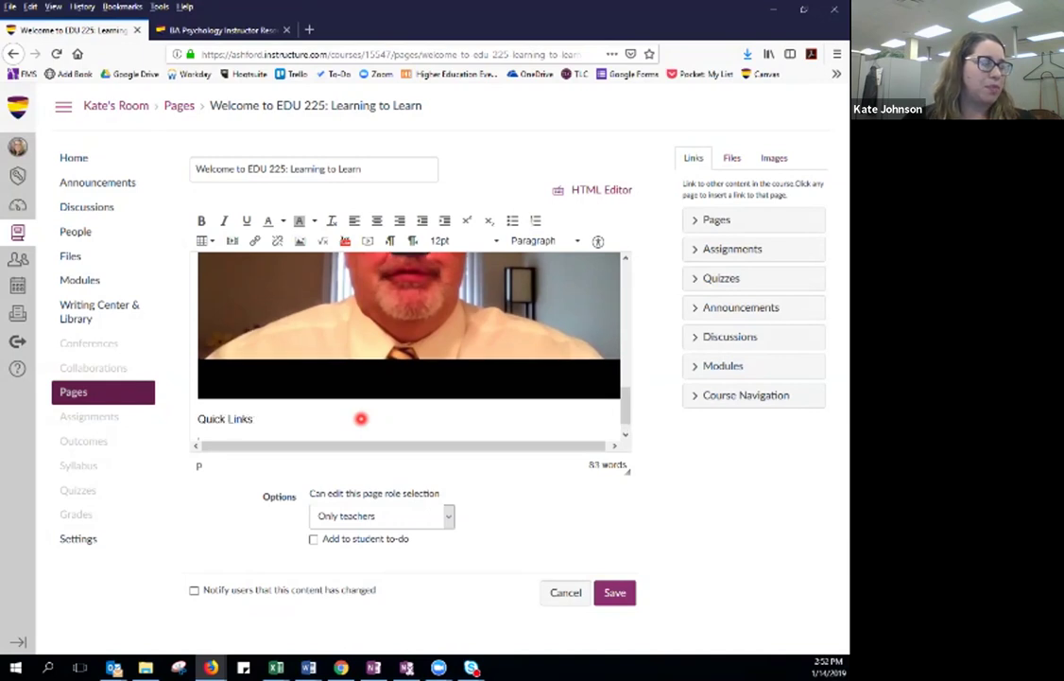
pyautogui.write(':')
pyautogui.press('Return')
pyautogui.write('Modules')
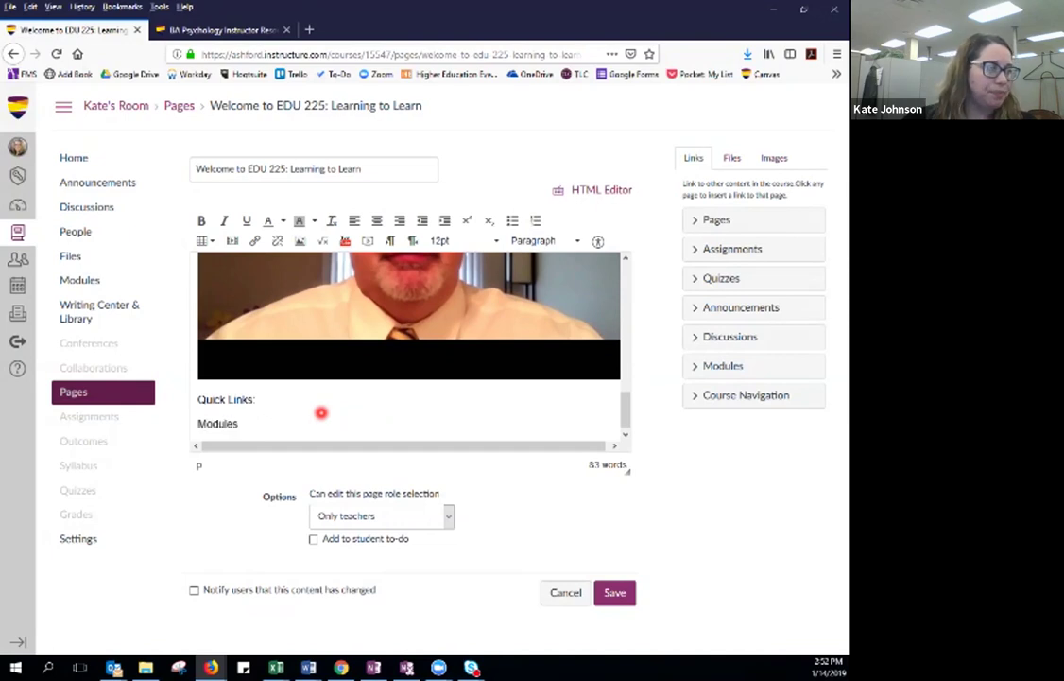
pyautogui.moveTo(269, 423); pyautogui.dragTo(216, 425)
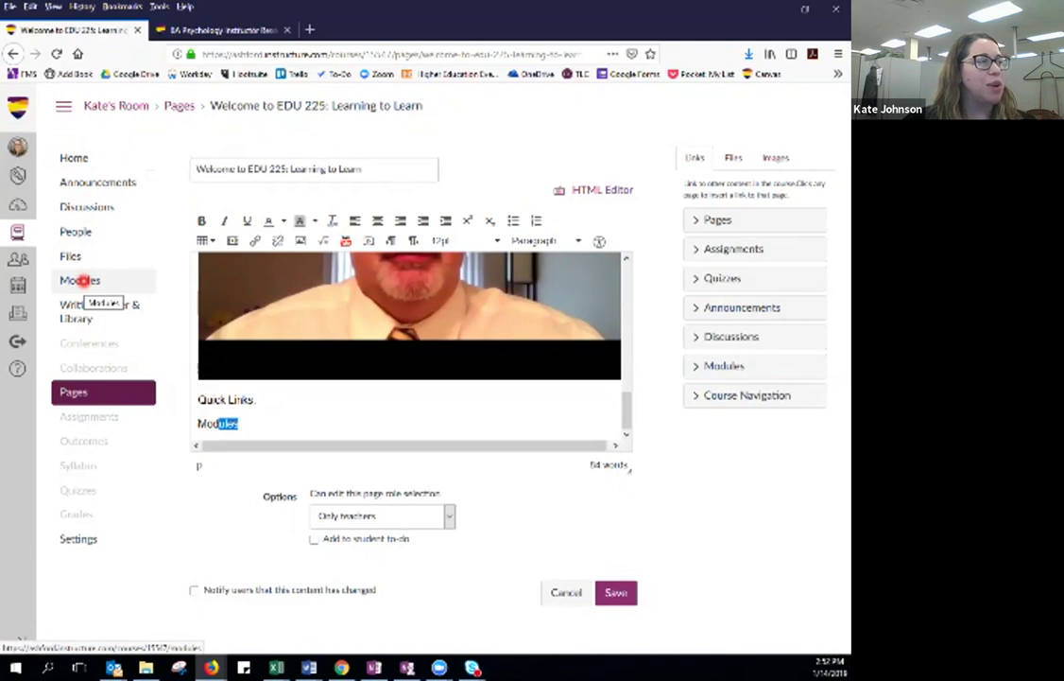
# Open the course Modules page in a new tab and copy its URL.
pyautogui.rightClick(83, 280)
pyautogui.click(140, 291)
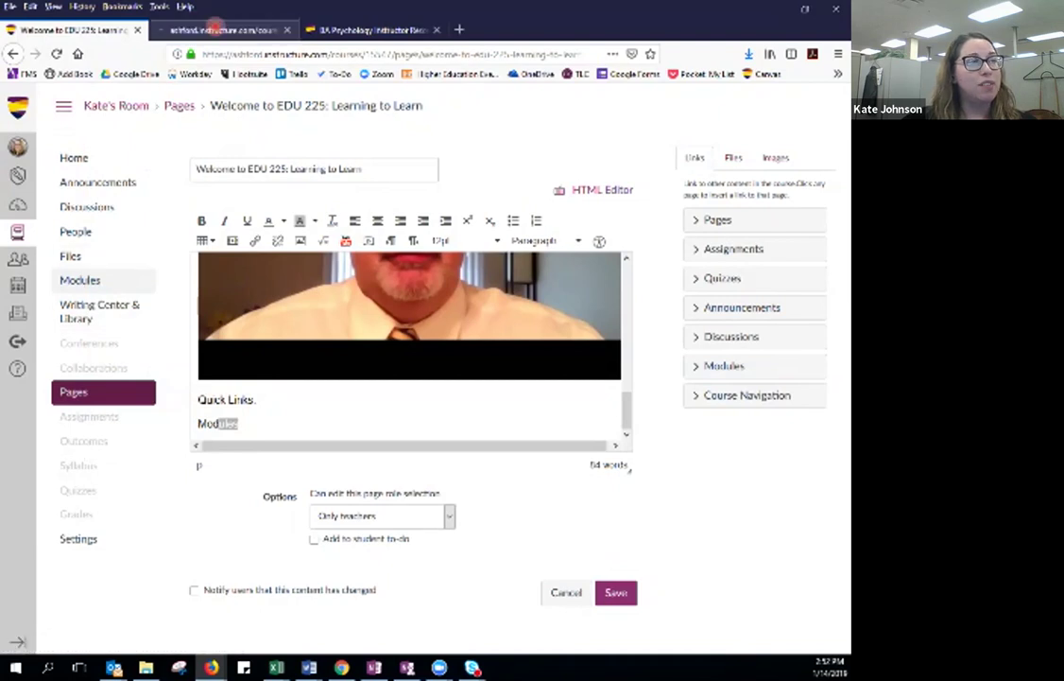
pyautogui.click(215, 28)
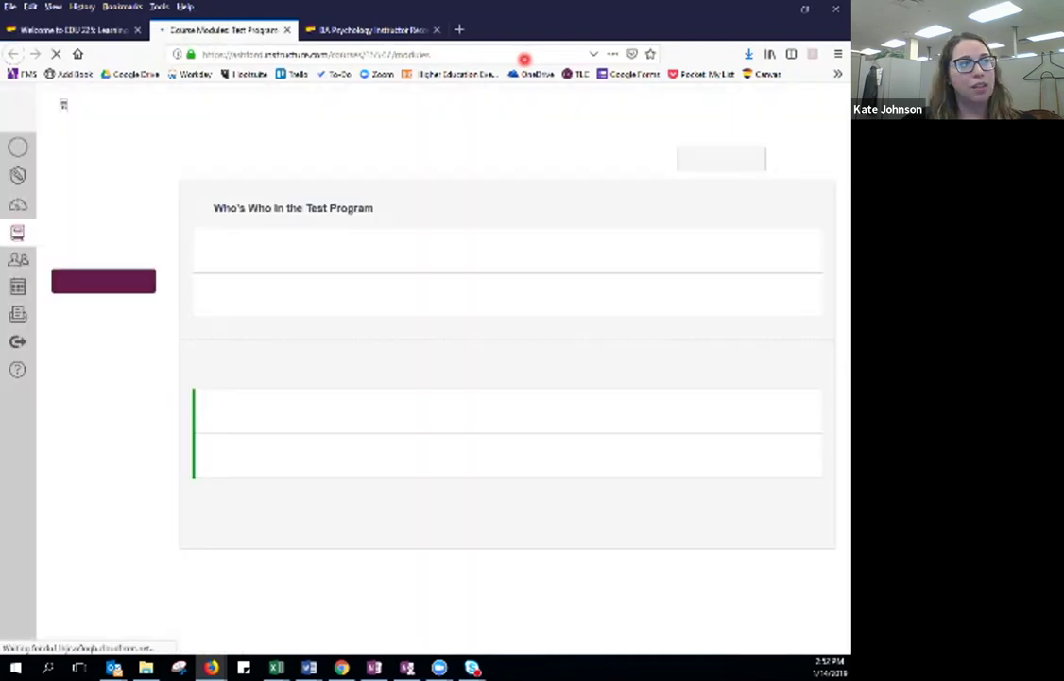
pyautogui.click(452, 54)
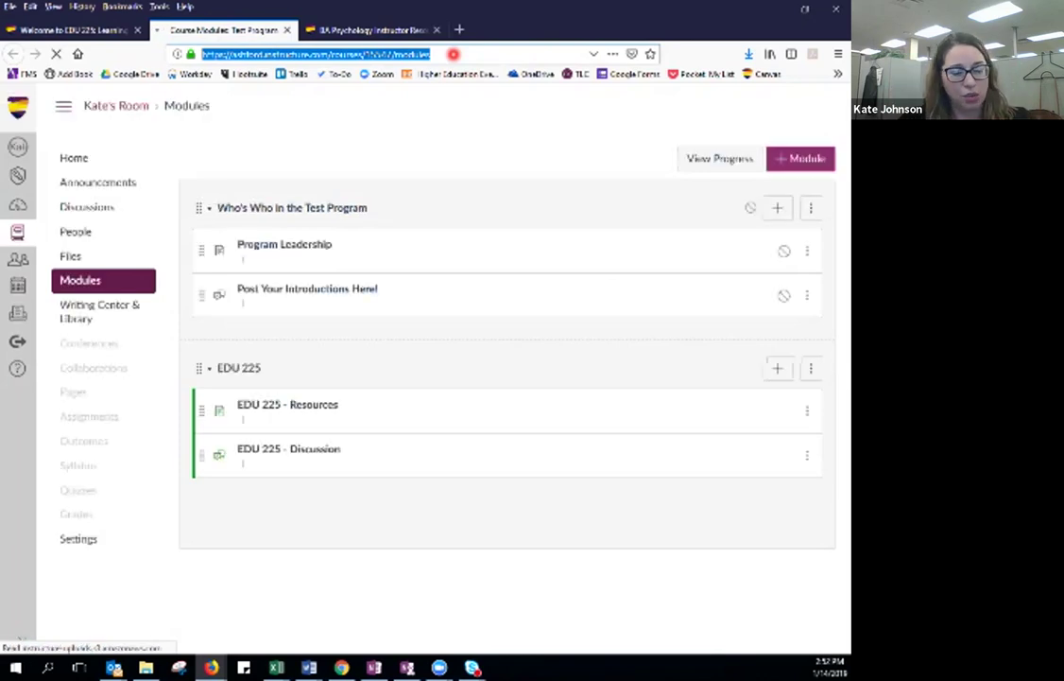
# Back in the welcome-page editor, select the word 'Modules' under Quick Links.
pyautogui.click(71, 29)
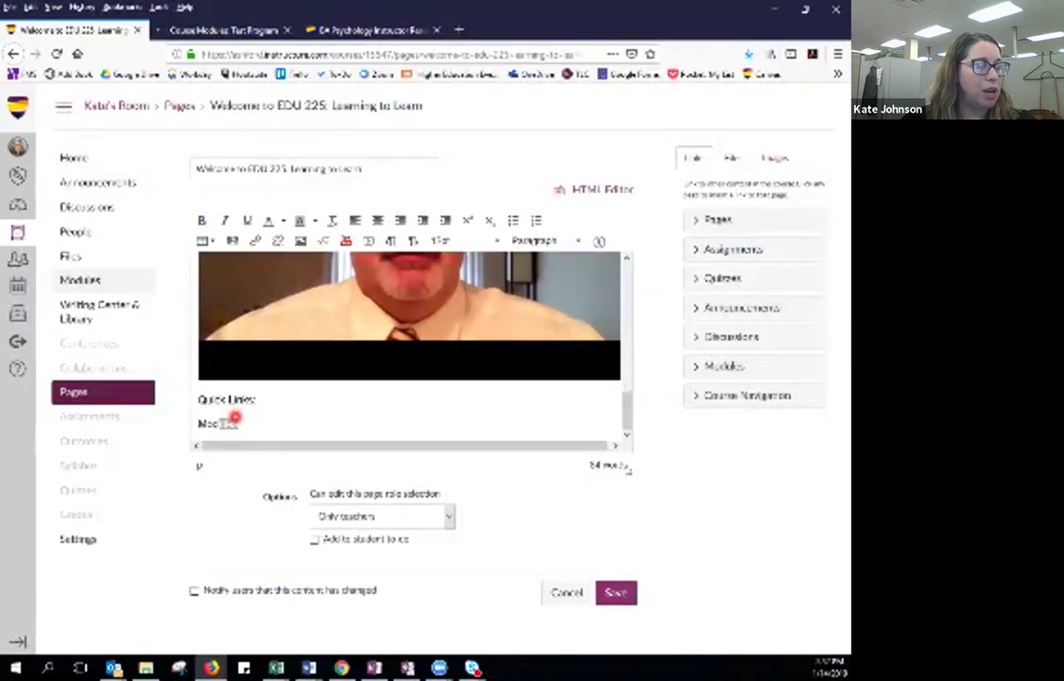
pyautogui.click(240, 425)
pyautogui.moveTo(240, 425); pyautogui.dragTo(198, 425)
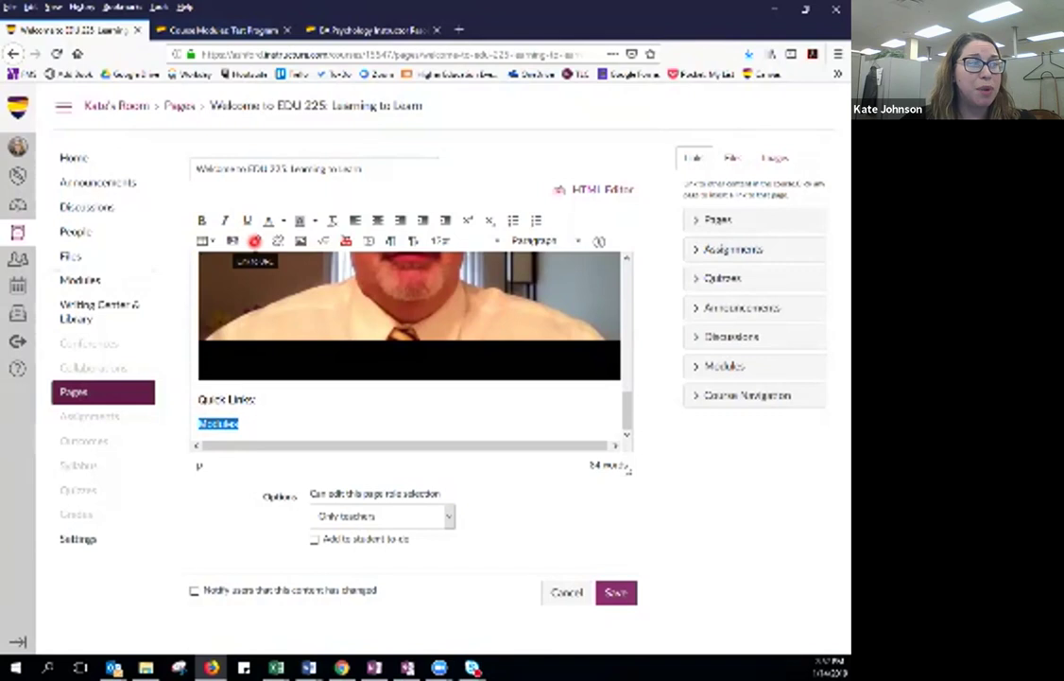
# Link the selected 'Modules' text to the pasted course Modules page URL.
pyautogui.click(254, 241)
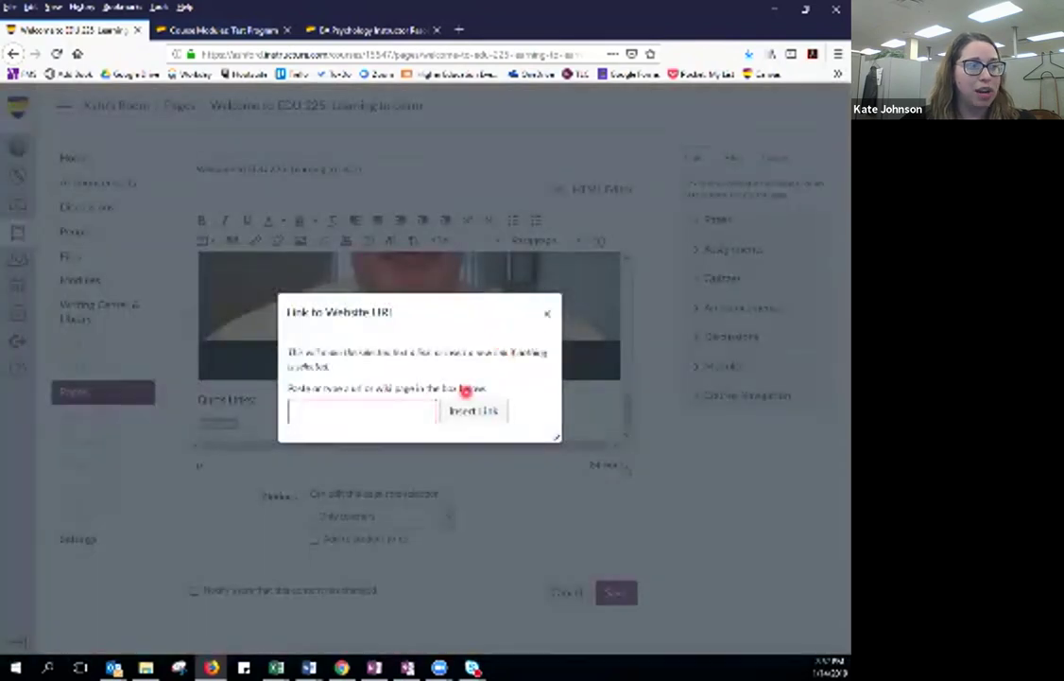
pyautogui.hotkey('ctrl', 'v')
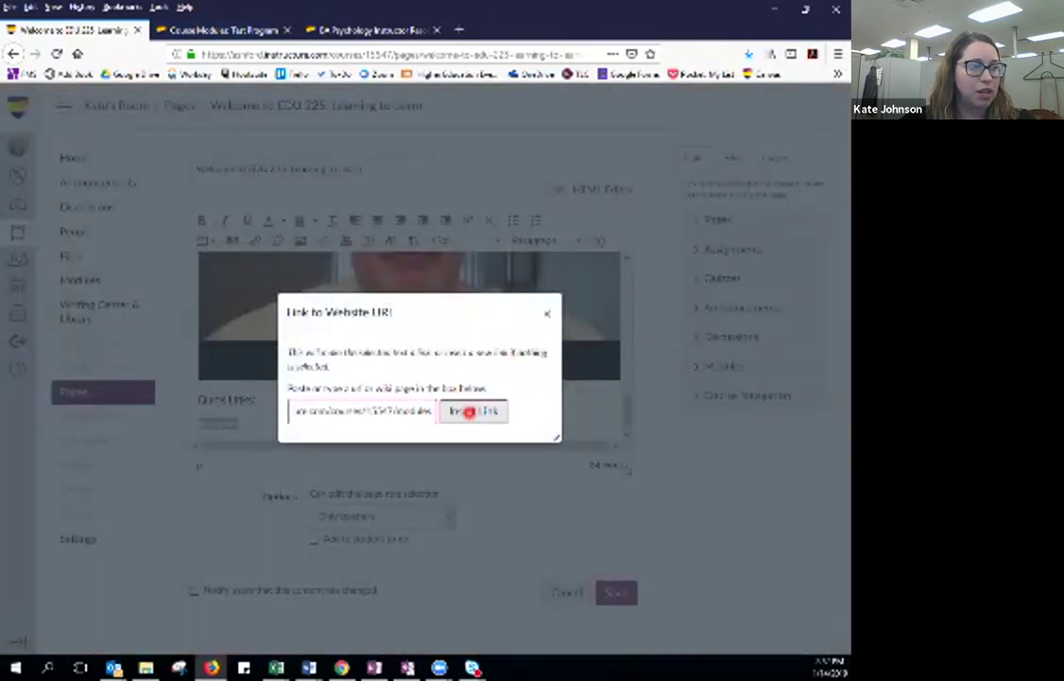
pyautogui.click(470, 412)
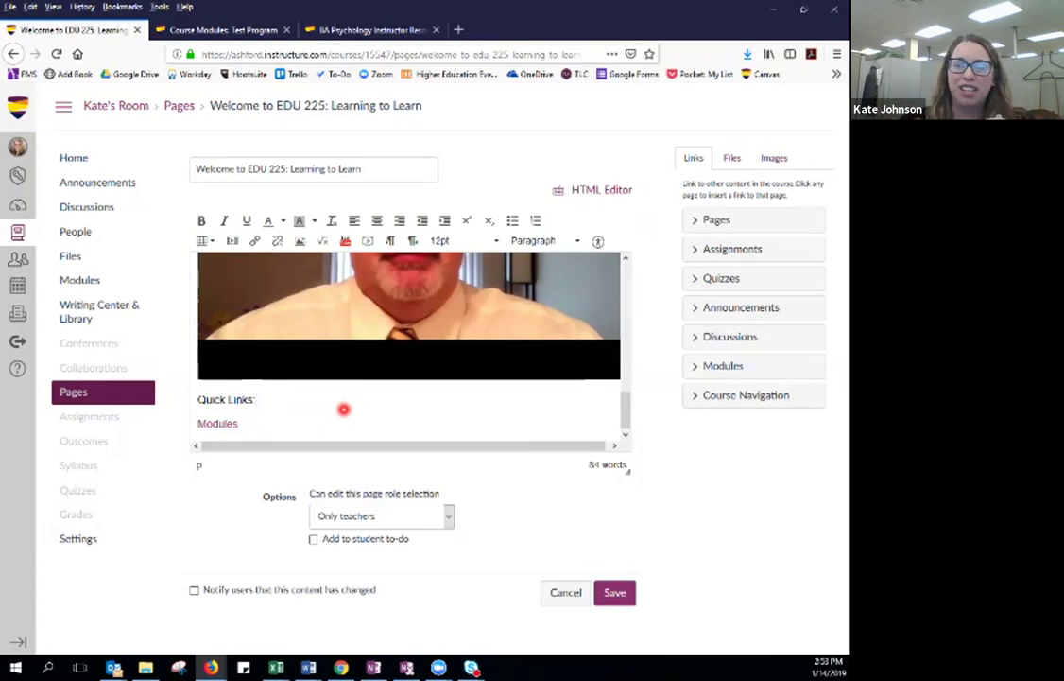
pyautogui.scroll(10, 344, 409)
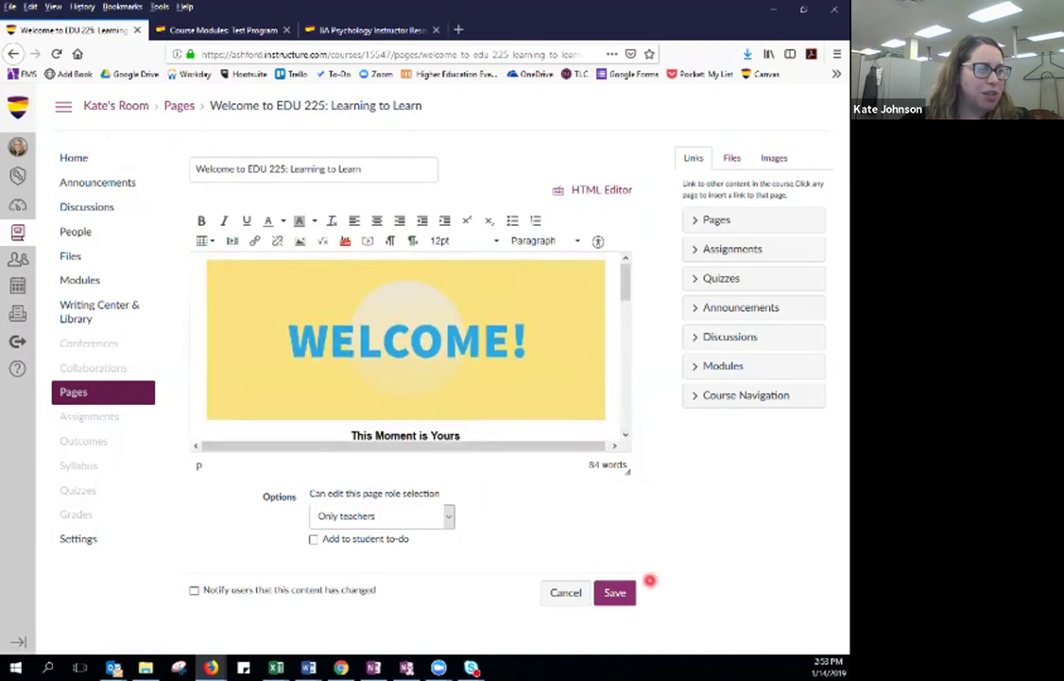
# Save the welcome page edits and toggle the page to Published.
pyautogui.click(614, 592)
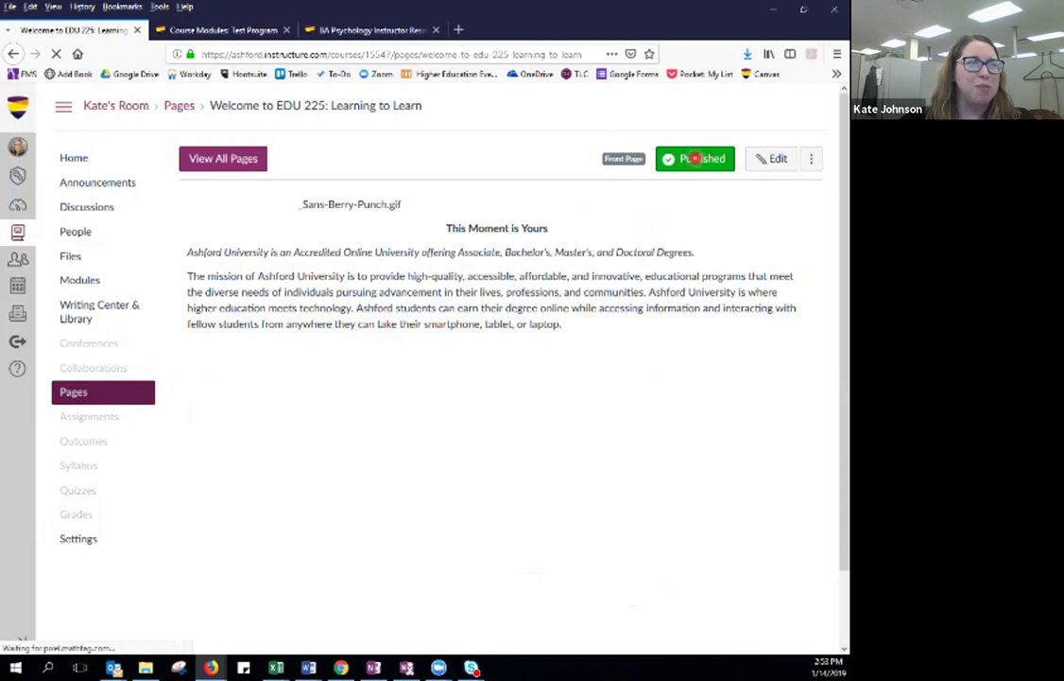
pyautogui.click(694, 158)
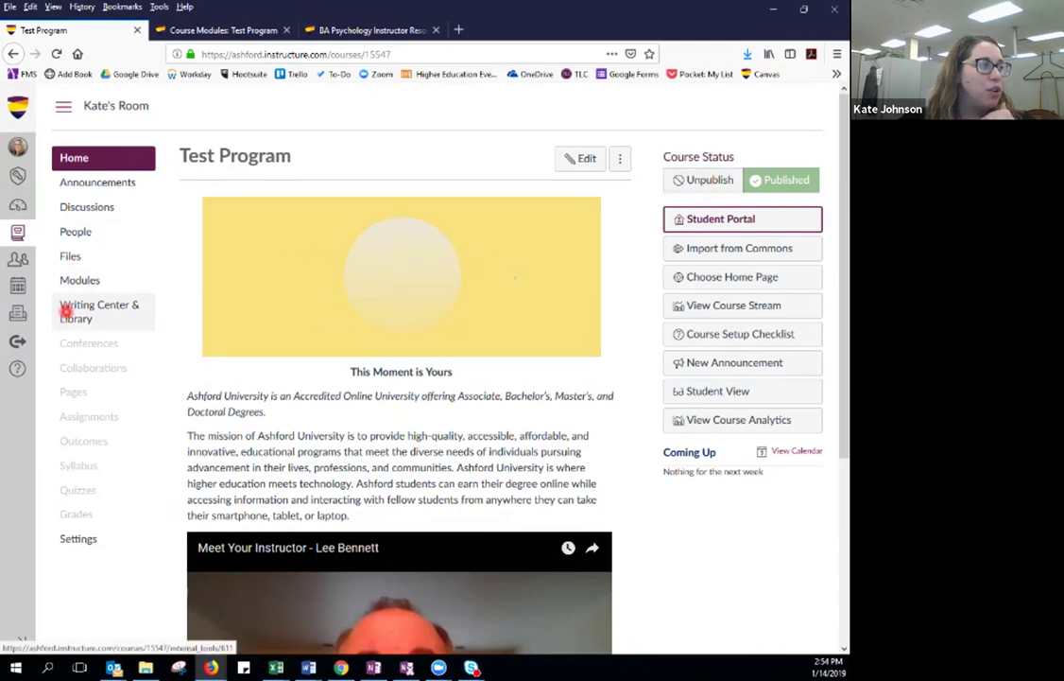
# Open the People roster for Kate's Room from the course navigation.
pyautogui.click(74, 230)
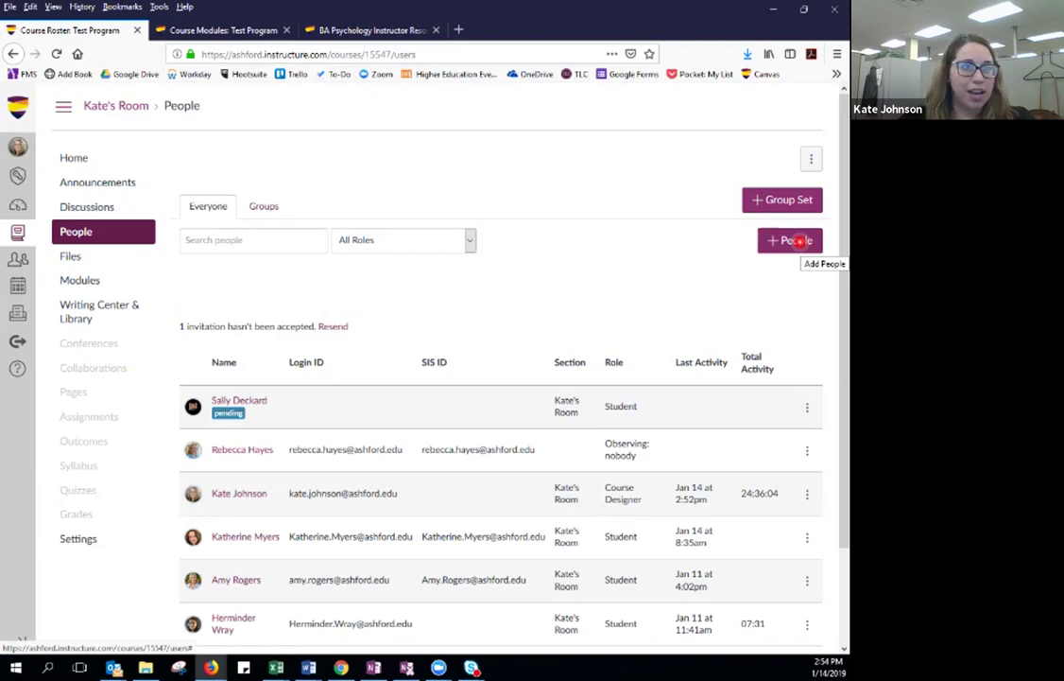
# In the Add People dialog, enter the new user's e-mail address, correcting typos.
pyautogui.click(800, 241)
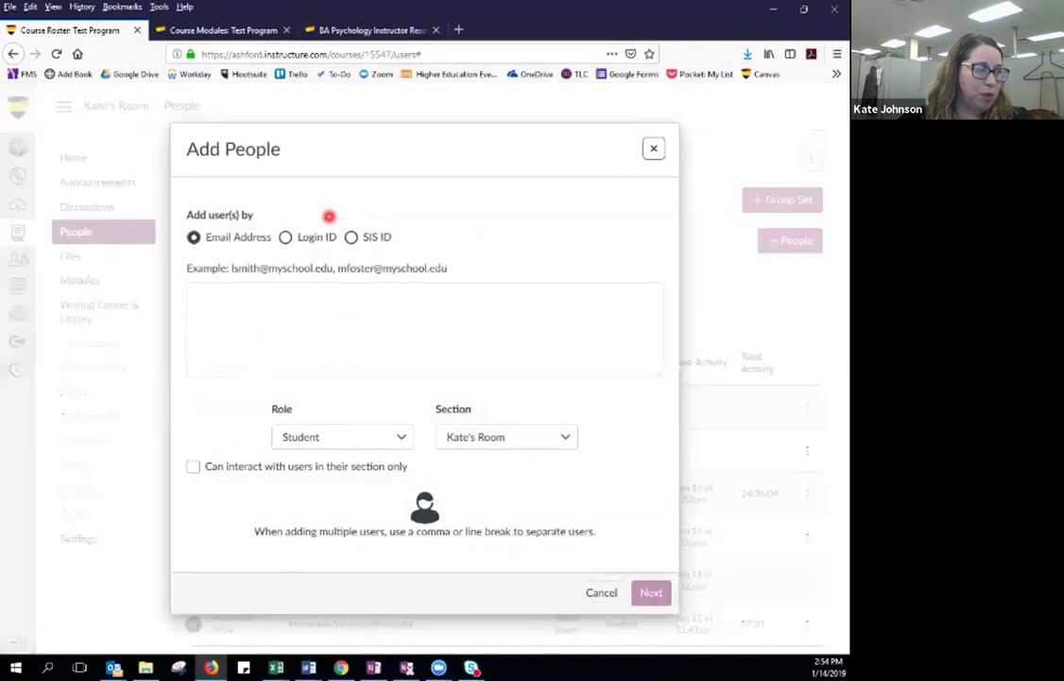
pyautogui.click(302, 337)
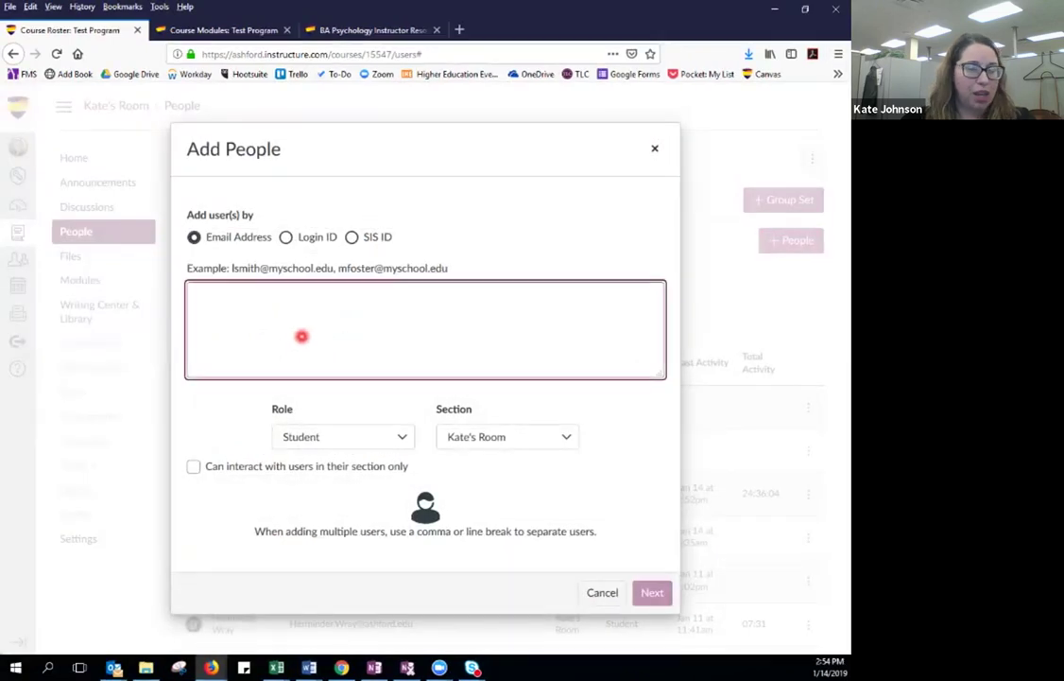
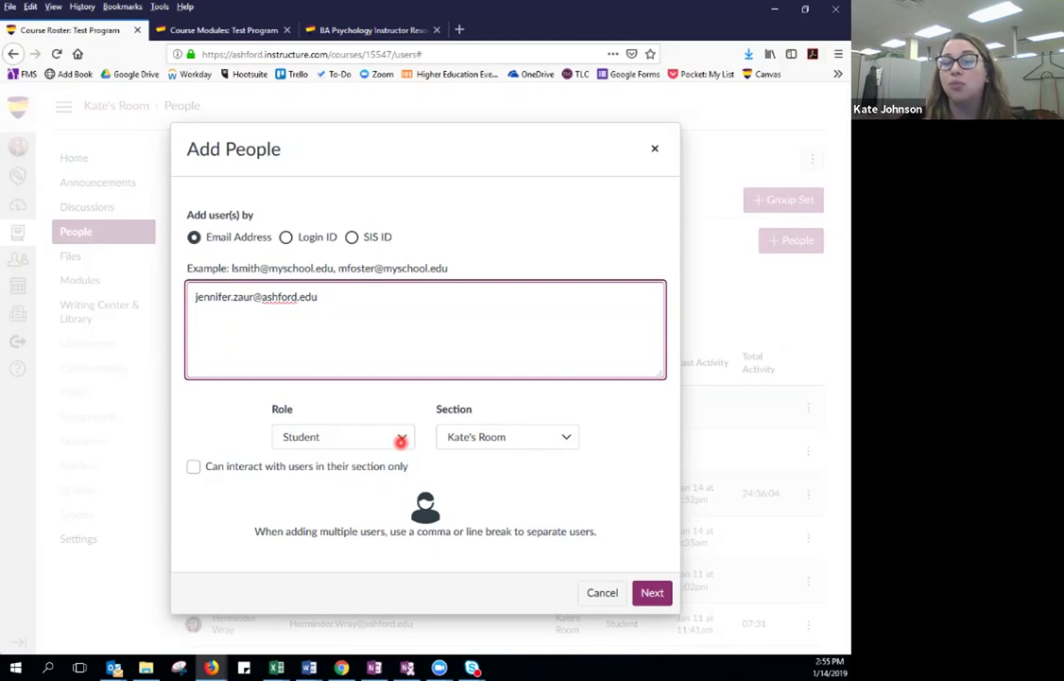
# Set the new user's role to Observer, verify the user, and add them to Kate's Room.
pyautogui.click(400, 440)
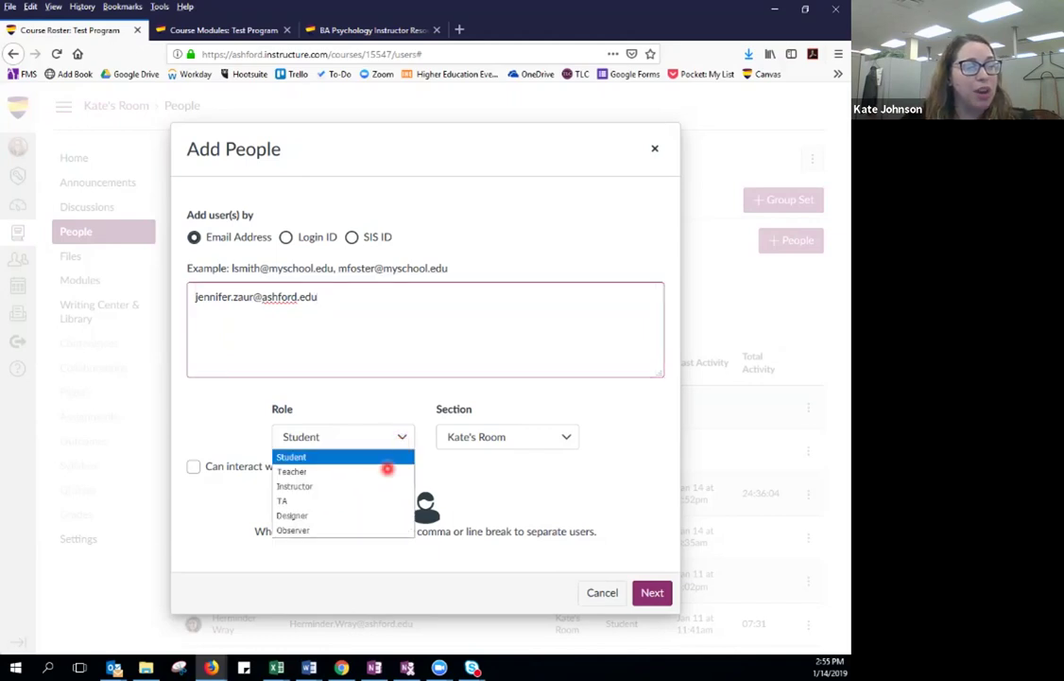
pyautogui.click(342, 538)
pyautogui.click(399, 437)
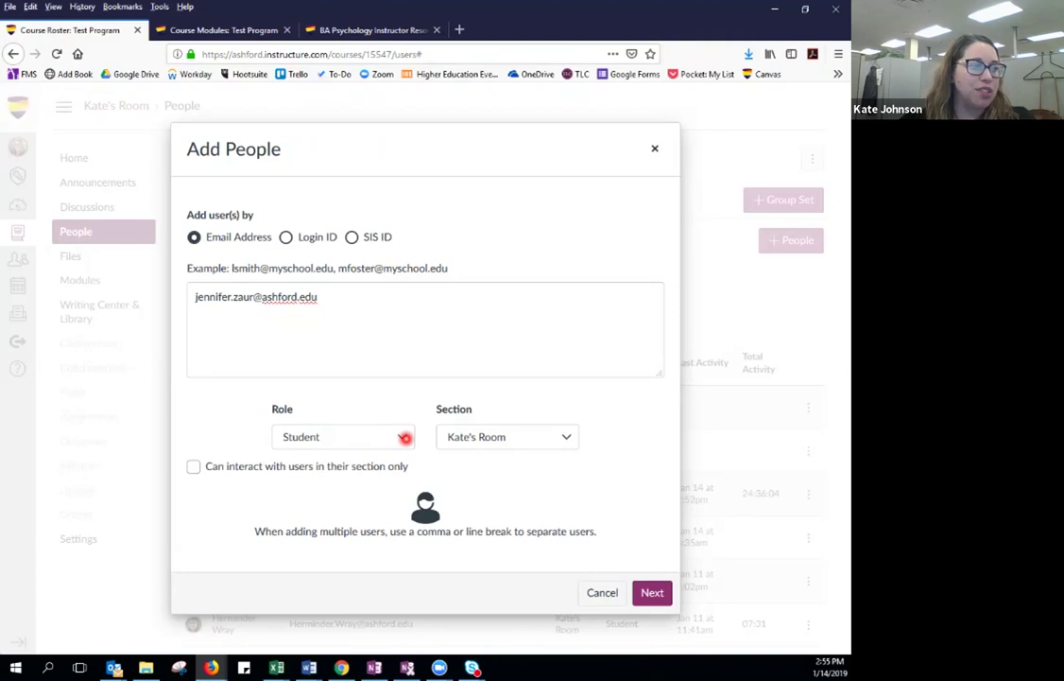
pyautogui.click(404, 438)
pyautogui.click(294, 529)
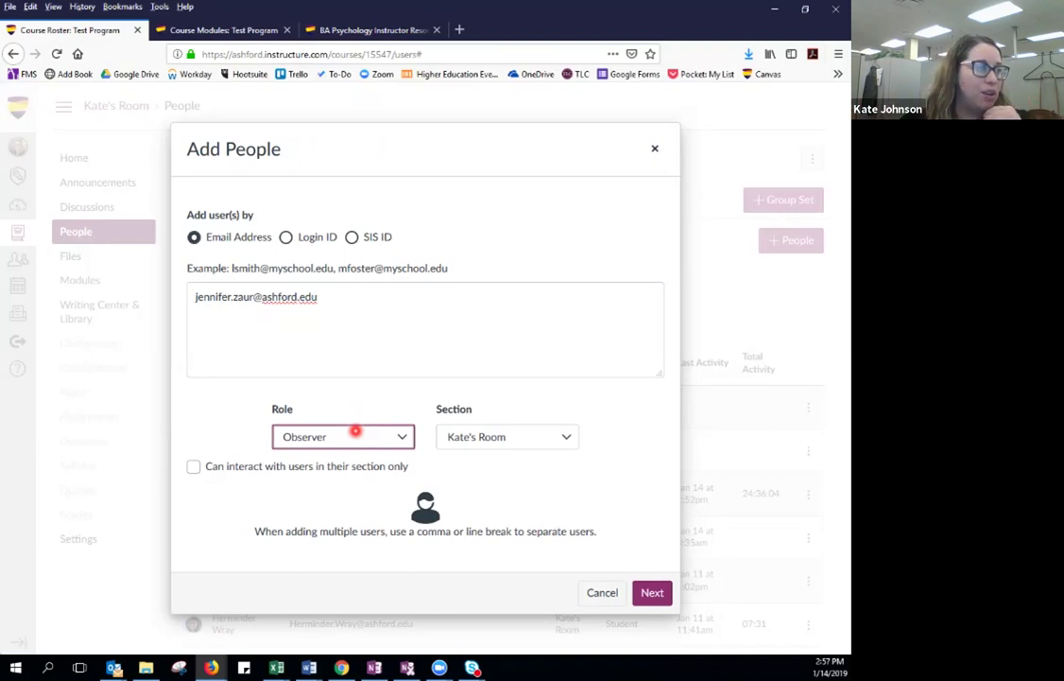
pyautogui.click(654, 593)
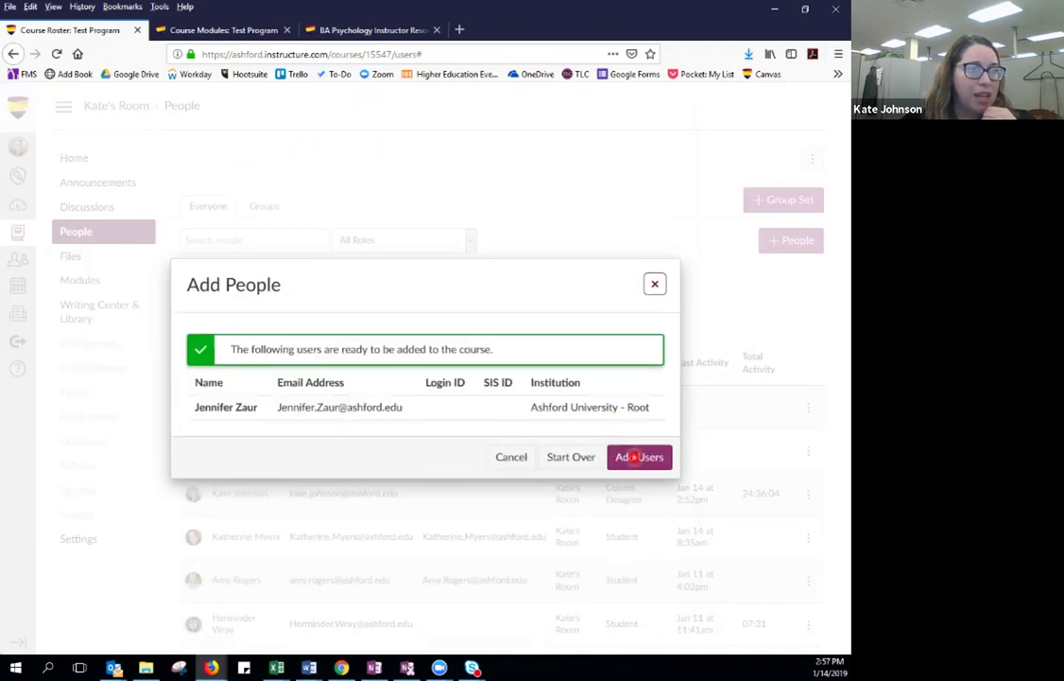
pyautogui.click(635, 457)
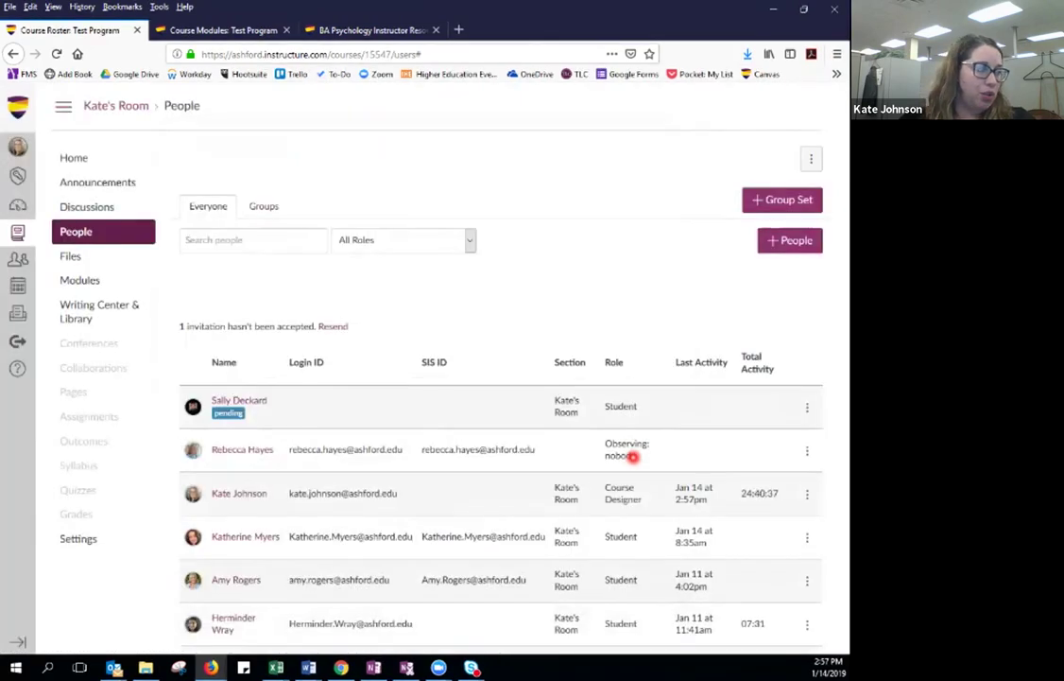
pyautogui.scroll(-2, 632, 457)
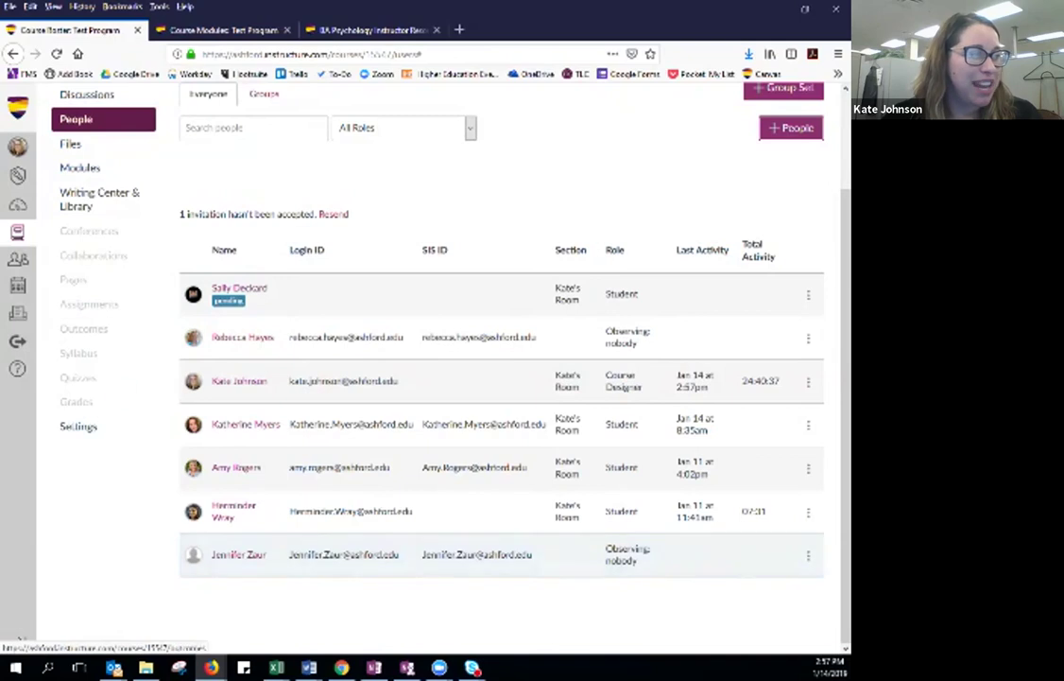
pyautogui.moveTo(228, 299)
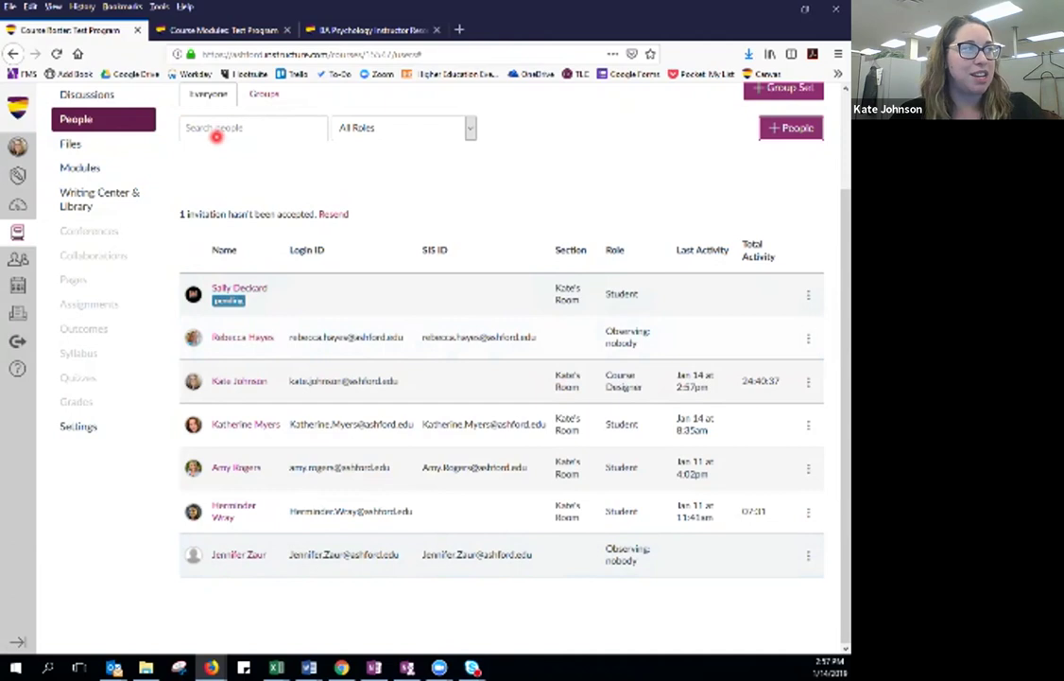
pyautogui.scroll(3, 213, 135)
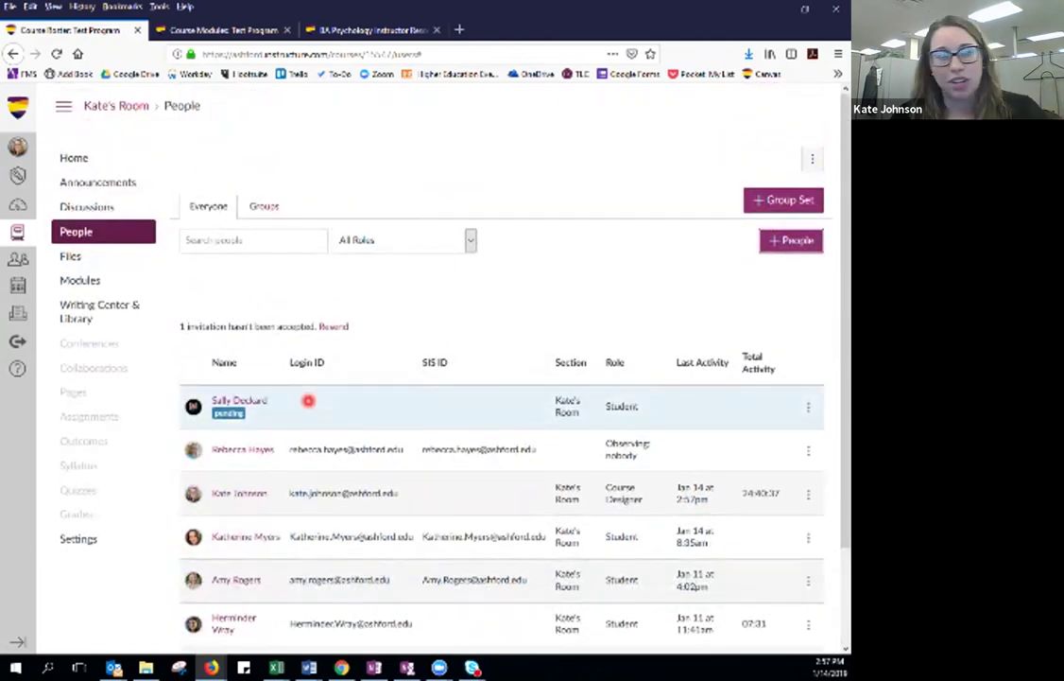
pyautogui.scroll(-3, 568, 494)
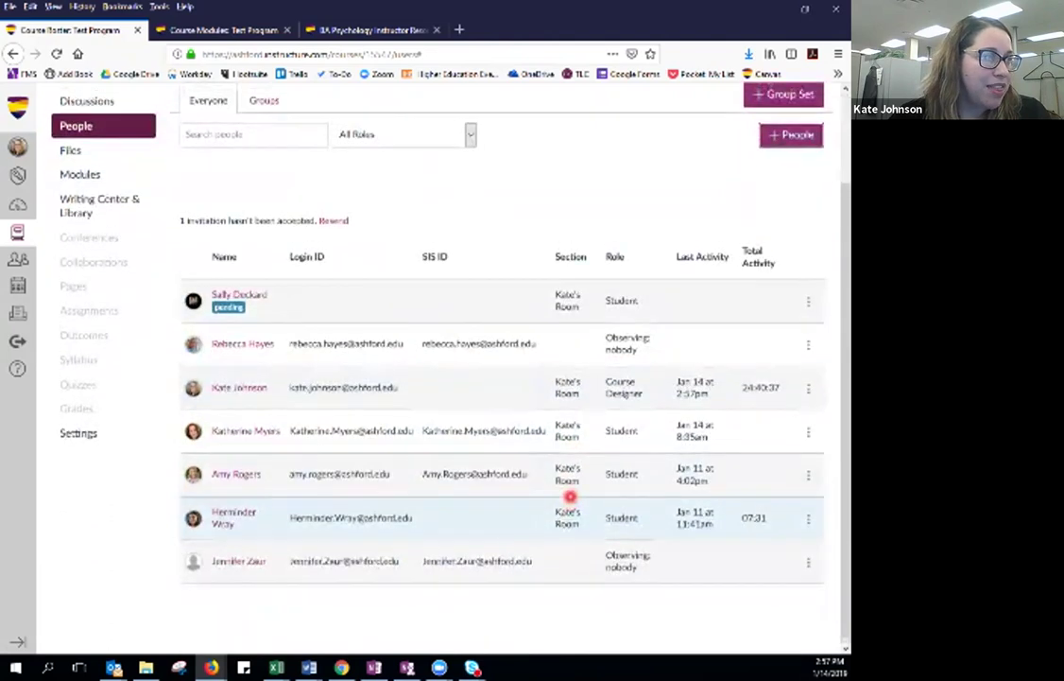
pyautogui.scroll(3, 570, 496)
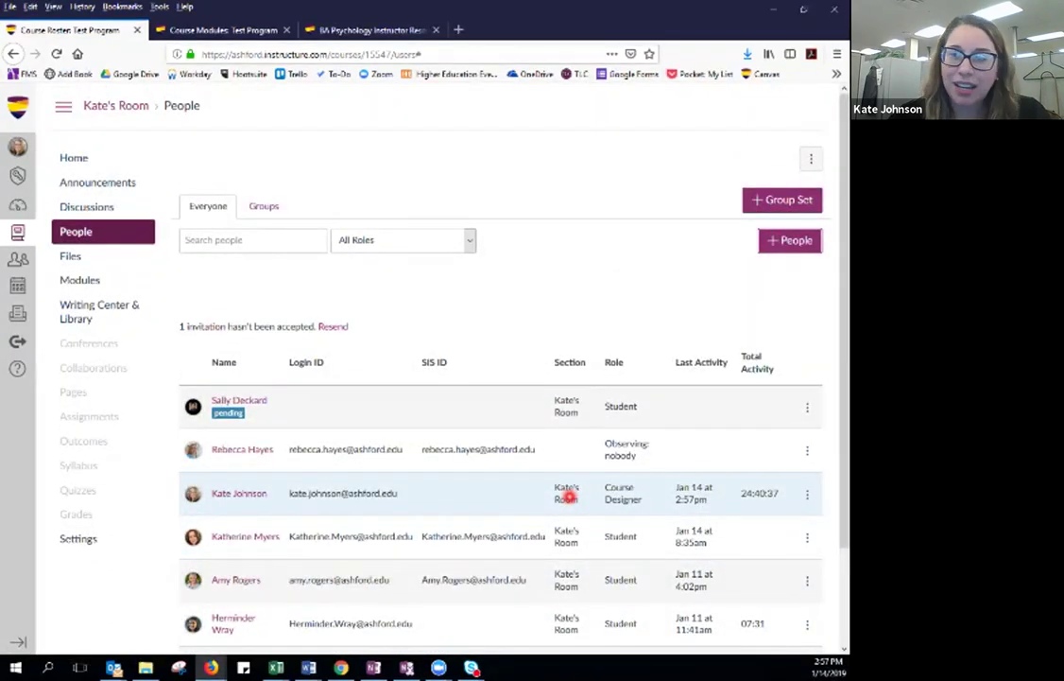